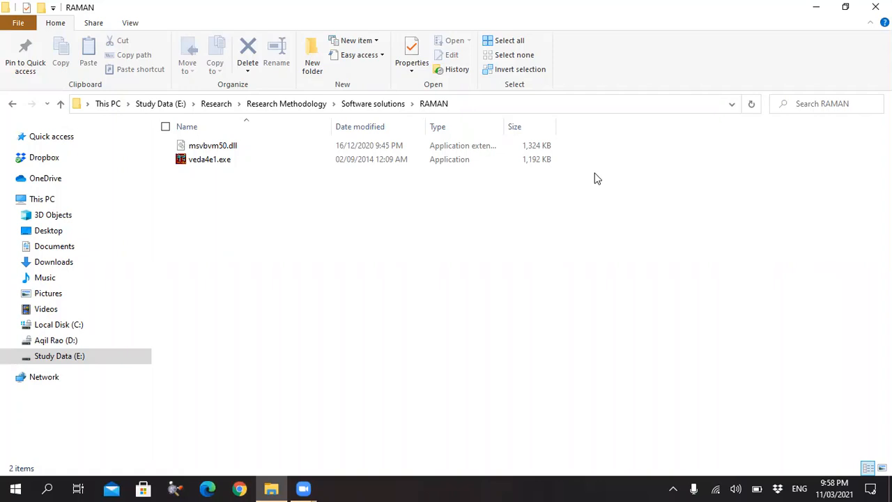
# Switch to GaussView and build an ethane molecule from a methane fragment by replacing one hydrogen with a second carbon.
pyautogui.click(175, 487)
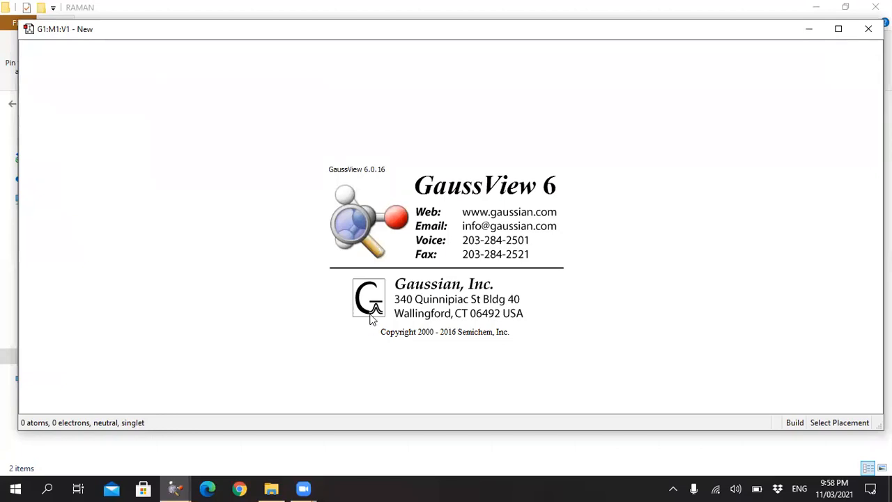
pyautogui.click(295, 124)
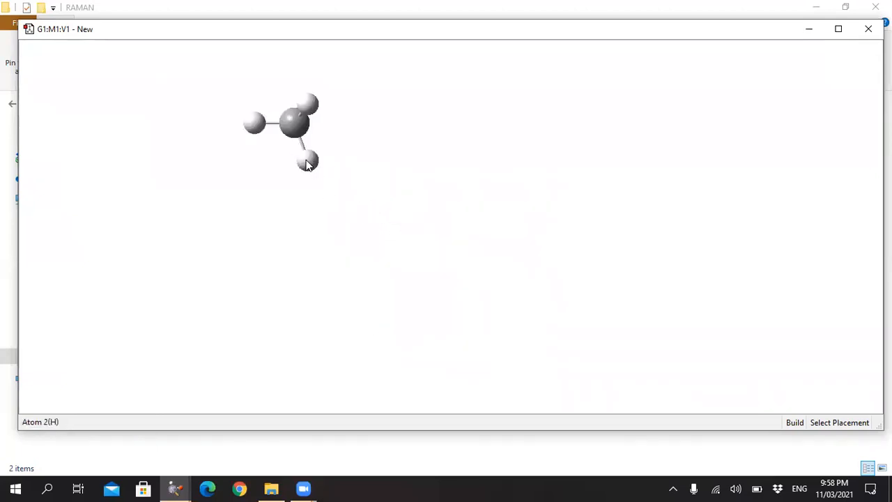
pyautogui.moveTo(355, 145); pyautogui.dragTo(363, 119)
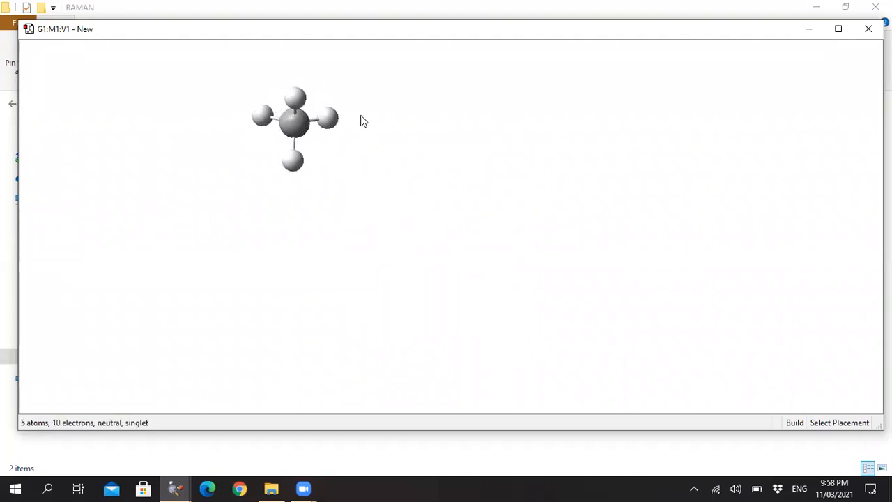
pyautogui.click(293, 162)
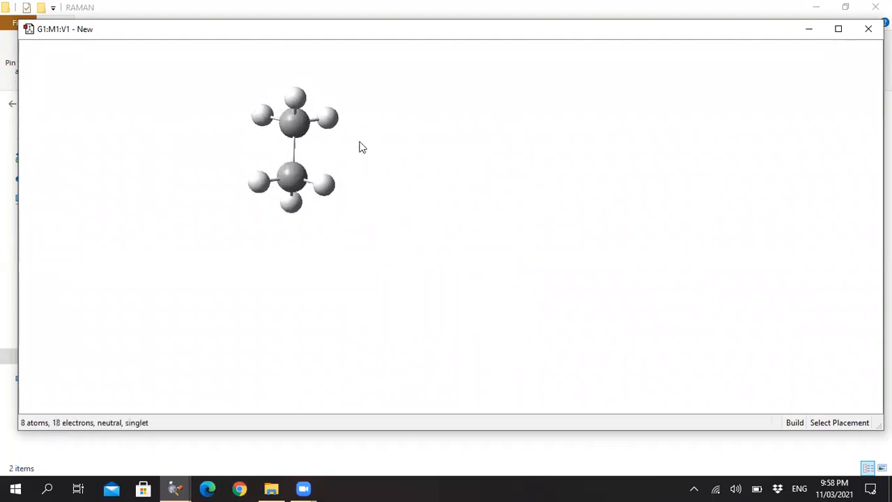
pyautogui.moveTo(390, 130); pyautogui.dragTo(360, 218)
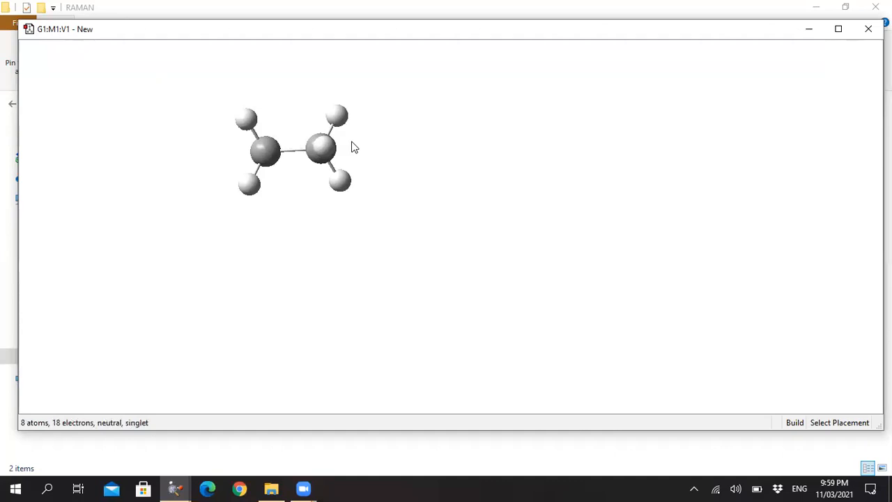
# Open the Gaussian calculation setup for the ethane molecule and set the job type to Optimization.
pyautogui.rightClick(402, 126)
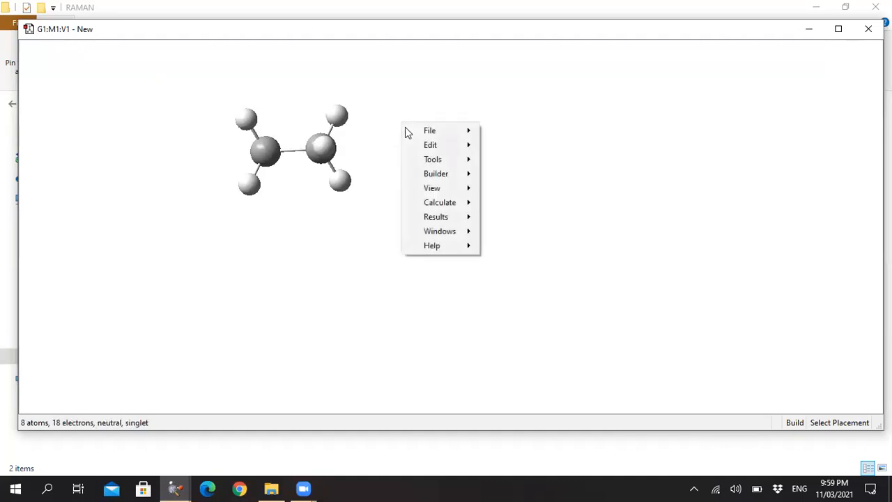
pyautogui.moveTo(463, 207)
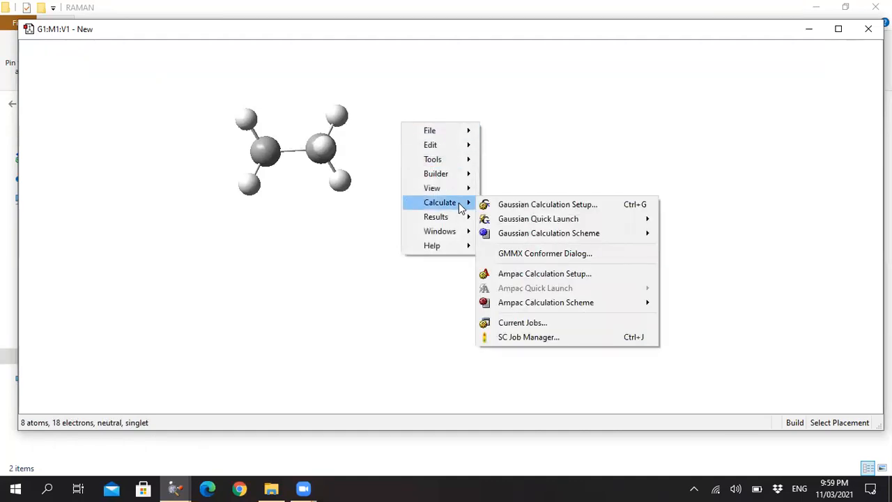
pyautogui.click(505, 206)
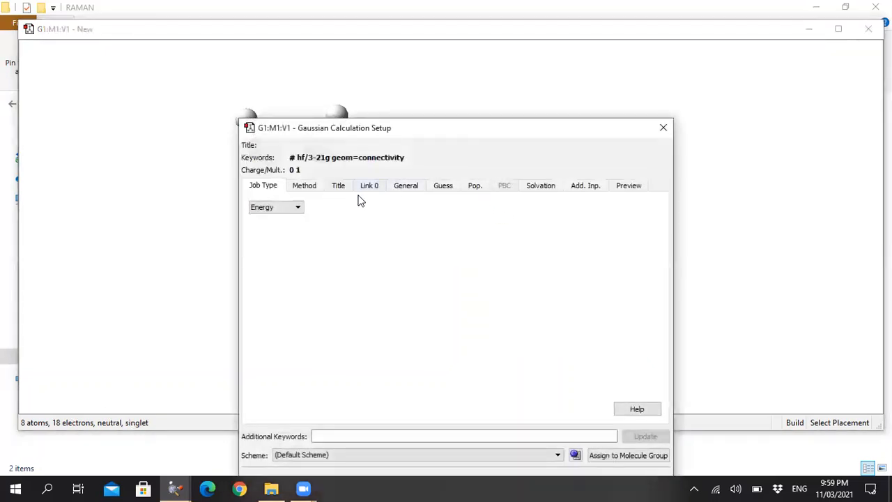
pyautogui.click(299, 207)
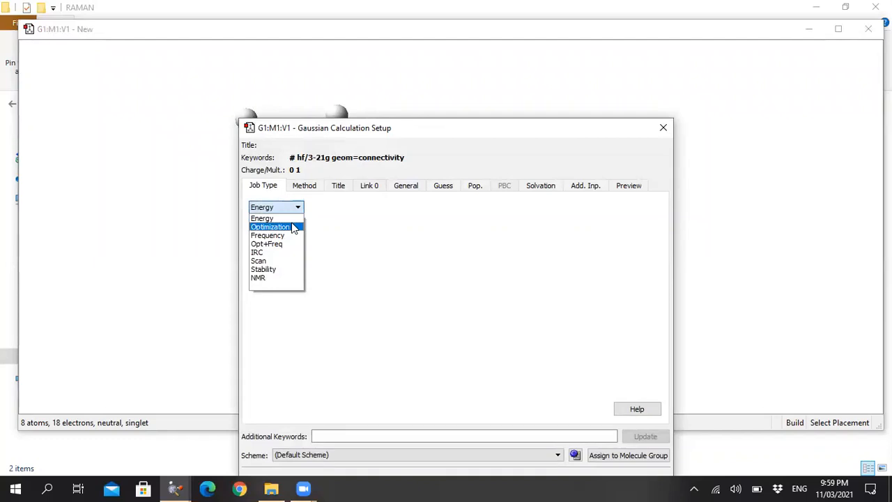
pyautogui.click(294, 228)
# Set the calculation method to DFT with the B3LYP functional, leaving the spin at its default.
pyautogui.click(305, 188)
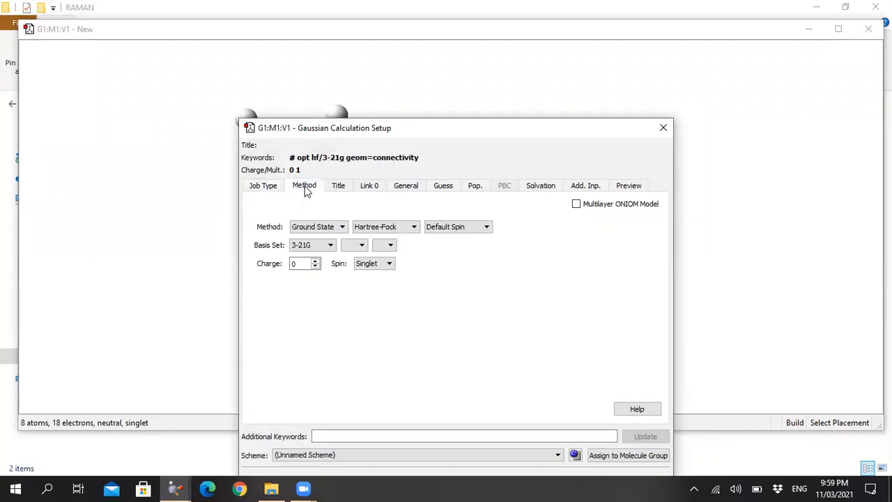
pyautogui.click(383, 228)
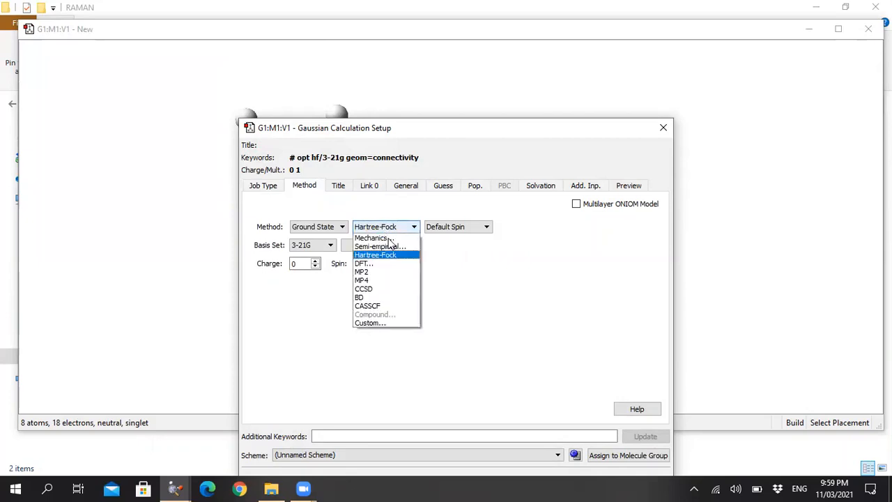
pyautogui.click(384, 266)
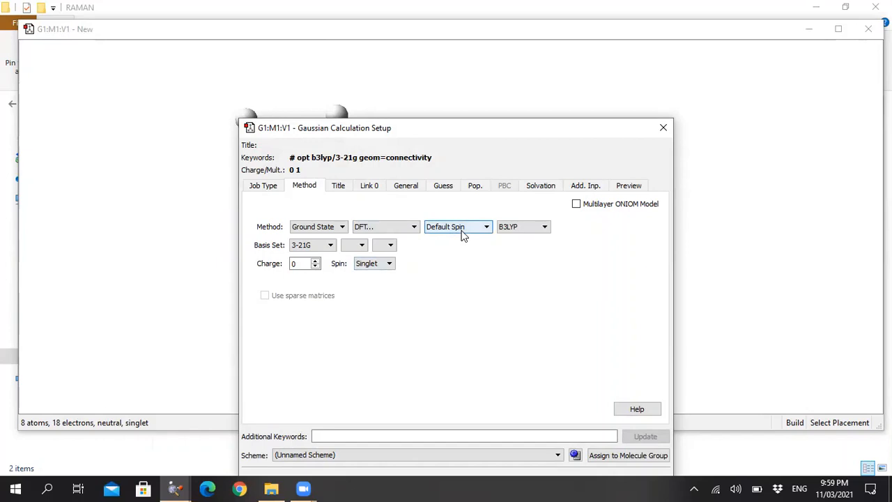
pyautogui.click(509, 231)
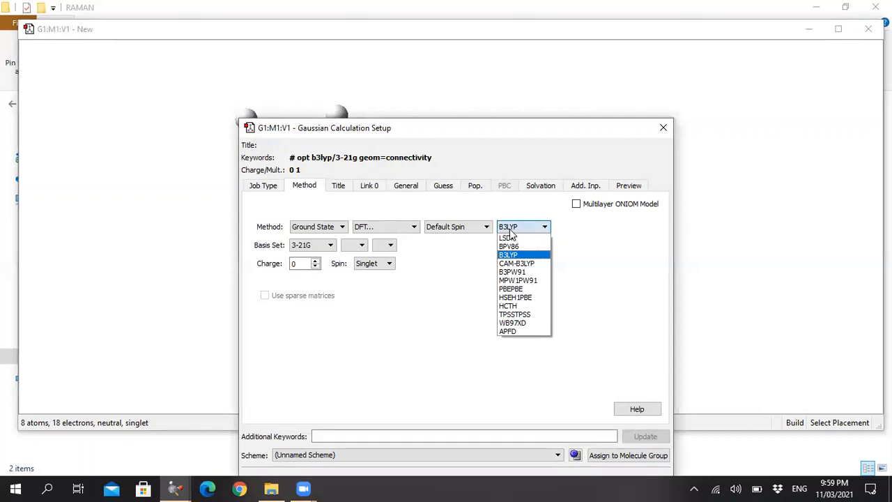
pyautogui.click(509, 230)
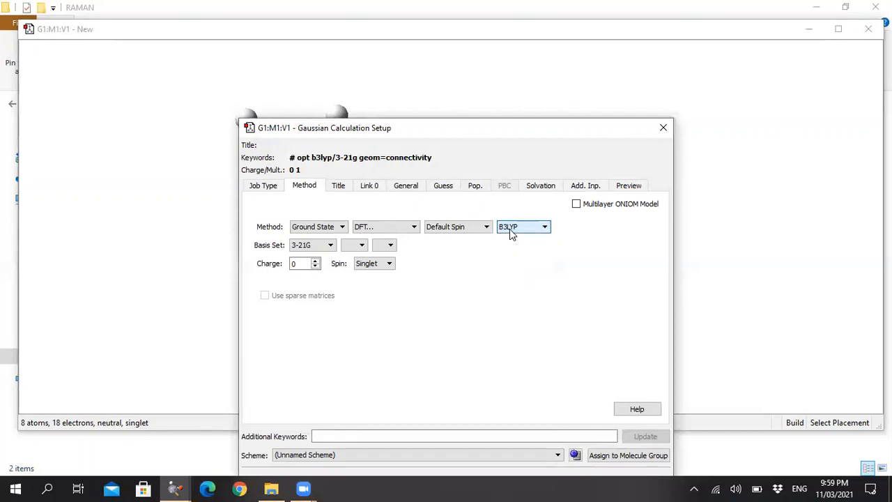
# Choose the 6-31G basis set with d and p polarization functions, and title the job "test".
pyautogui.click(311, 248)
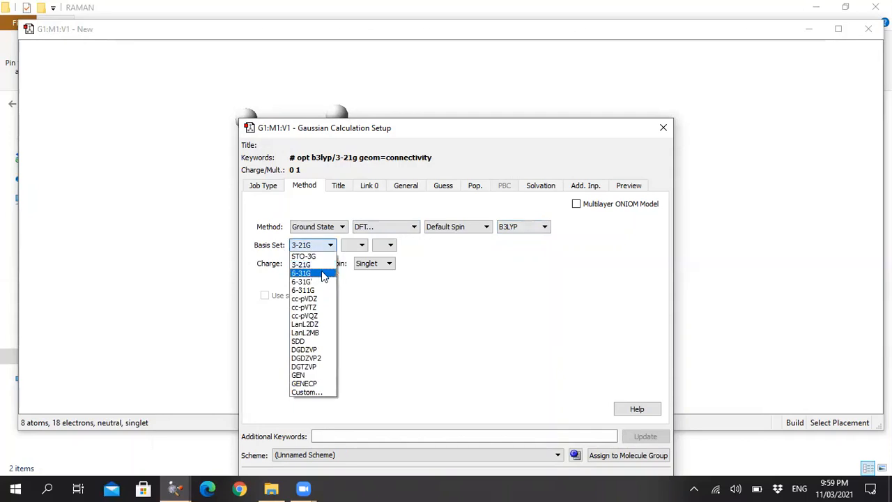
pyautogui.click(322, 272)
pyautogui.click(392, 246)
pyautogui.click(391, 265)
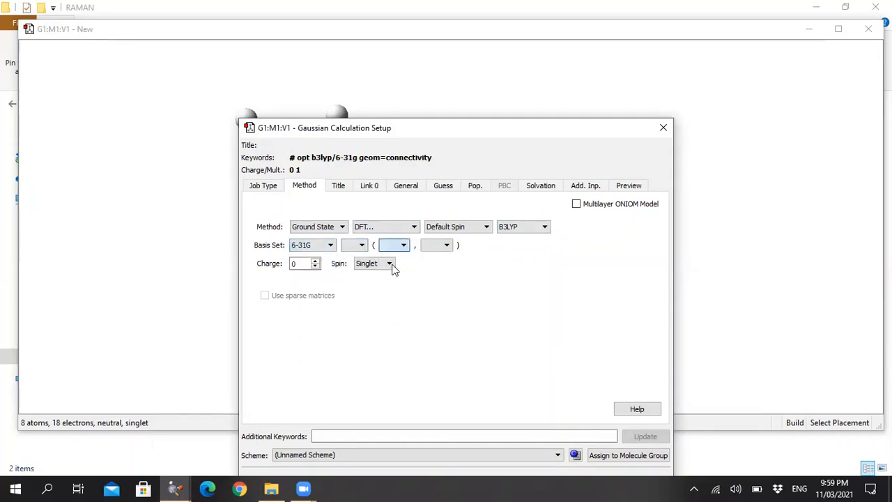
pyautogui.click(446, 245)
pyautogui.click(437, 266)
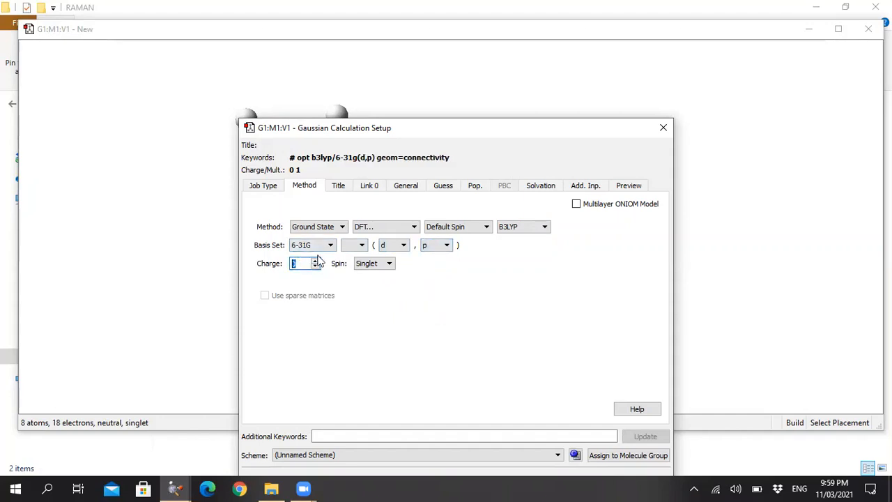
pyautogui.click(338, 186)
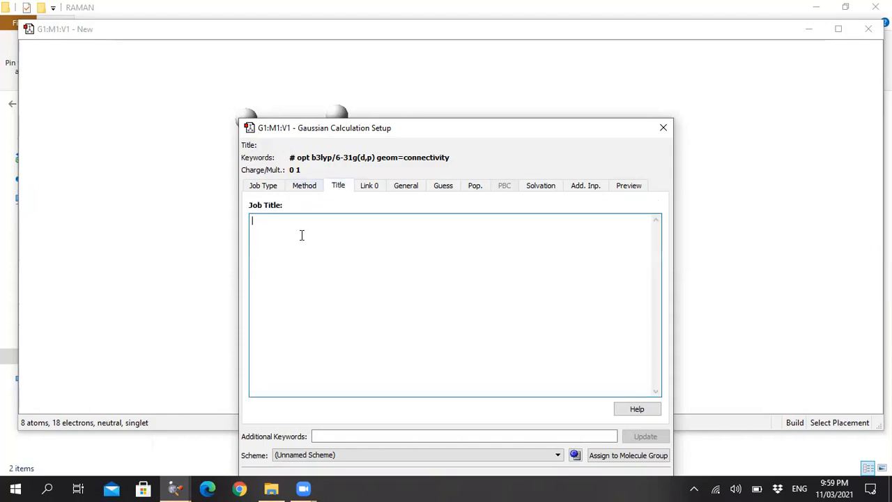
pyautogui.write('test')
# Specify a memory limit of 900 MB and 2 shared processors for the calculation.
pyautogui.click(373, 186)
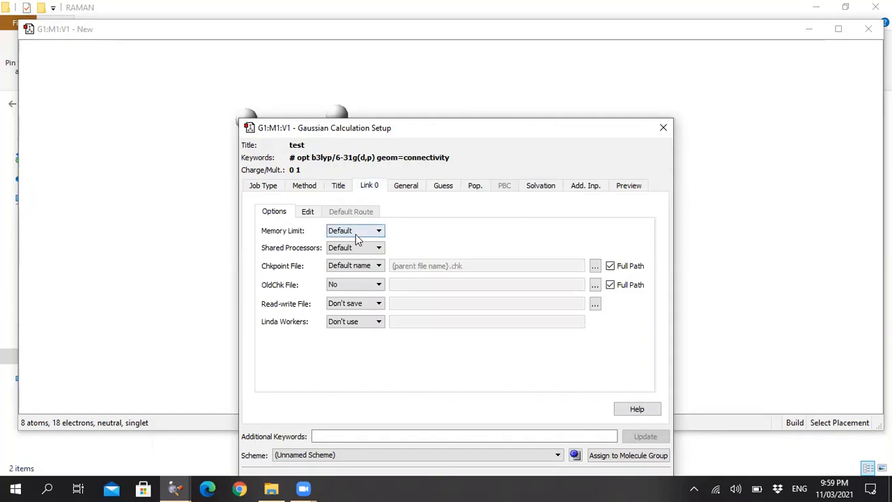
pyautogui.click(358, 235)
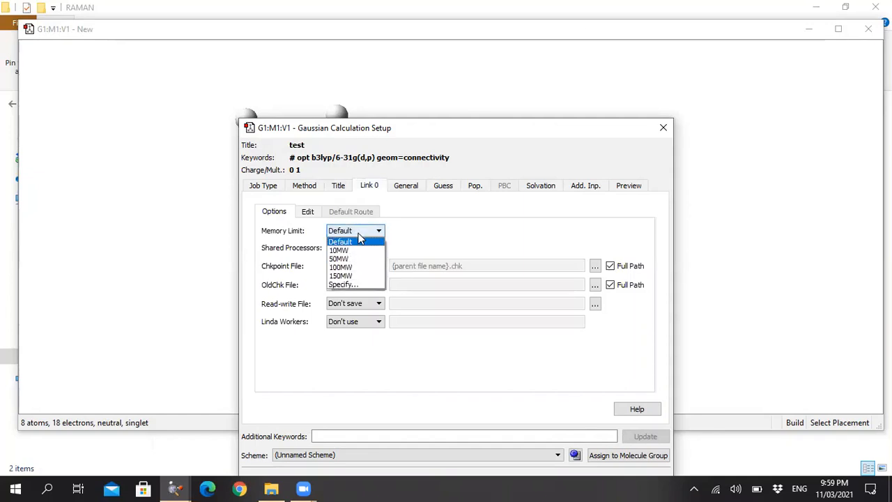
pyautogui.click(351, 283)
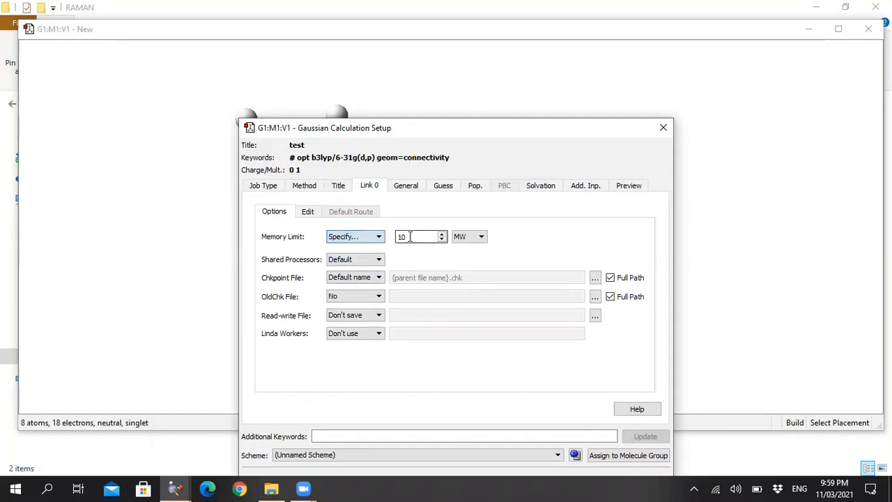
pyautogui.write('900')
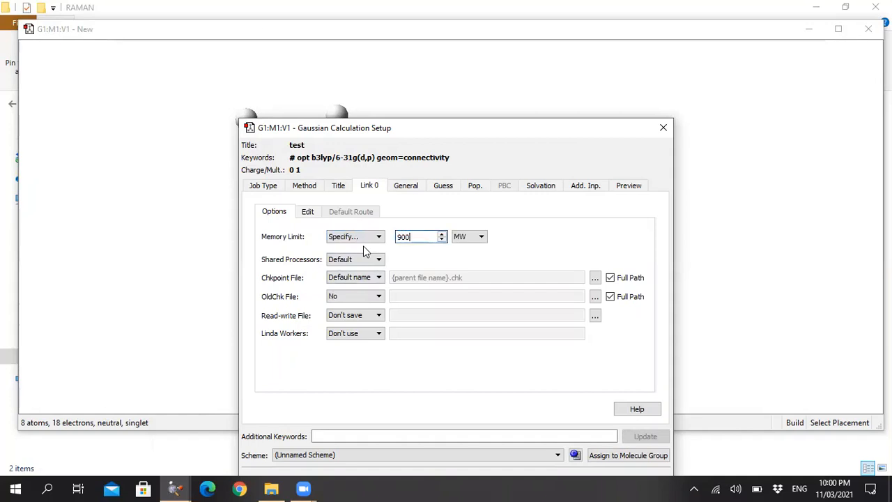
pyautogui.click(463, 237)
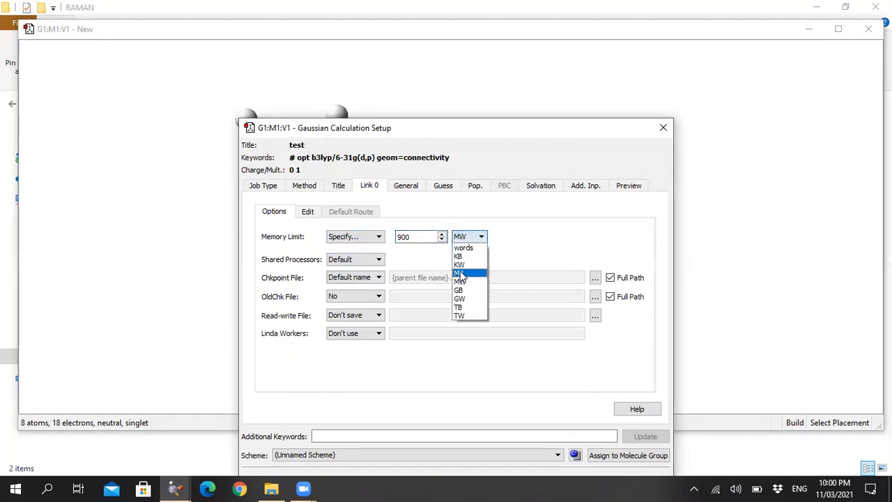
pyautogui.click(464, 266)
pyautogui.click(364, 260)
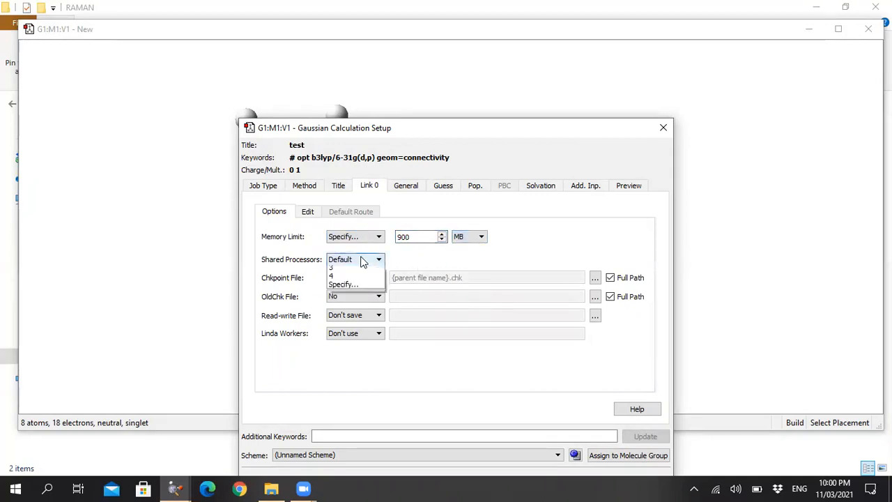
pyautogui.click(353, 288)
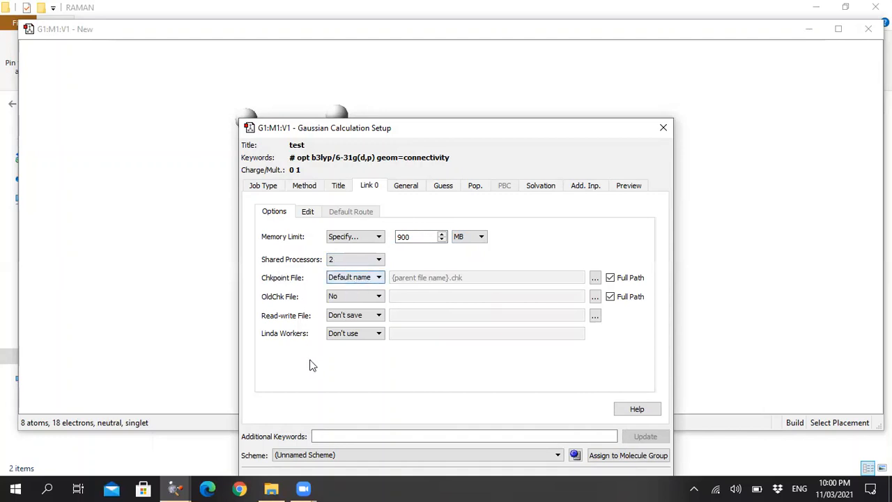
# Enable Additional Print in the general options of the calculation setup.
pyautogui.moveTo(410, 128); pyautogui.dragTo(412, 67)
pyautogui.click(417, 127)
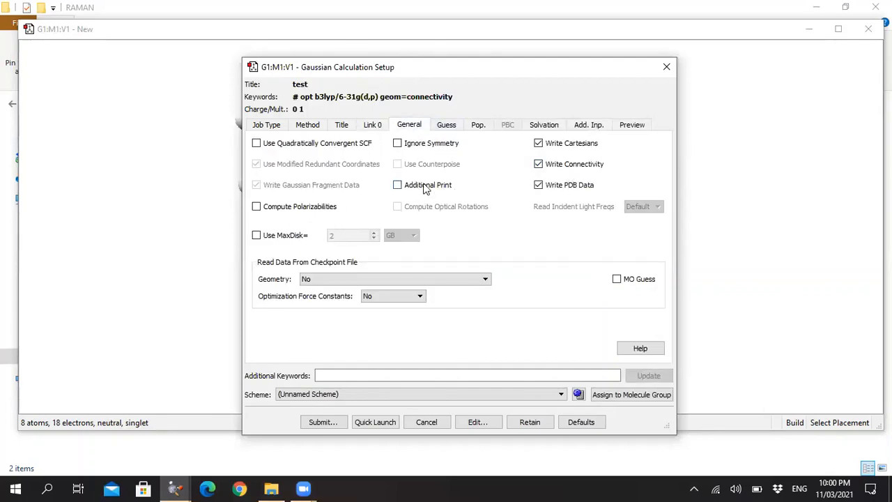
pyautogui.click(426, 186)
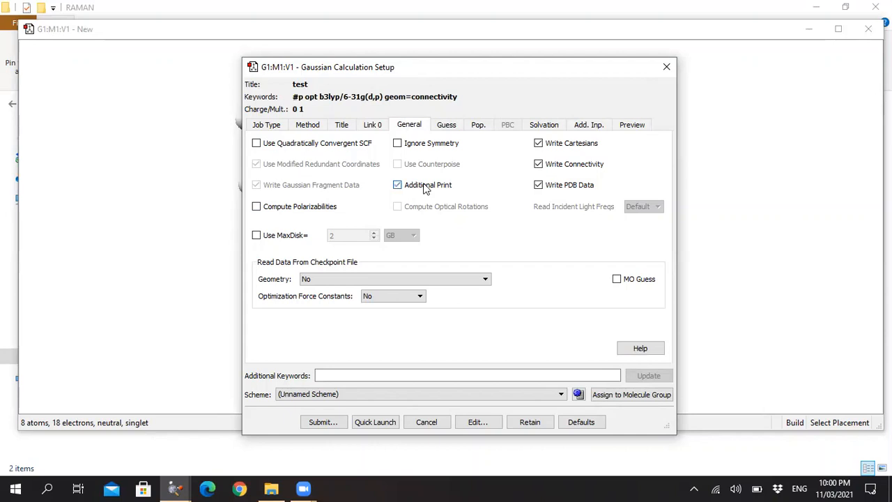
# Start submitting the job and save its Gaussian input file as test-opt in the RAMAN folder under Software solutions.
pyautogui.click(333, 422)
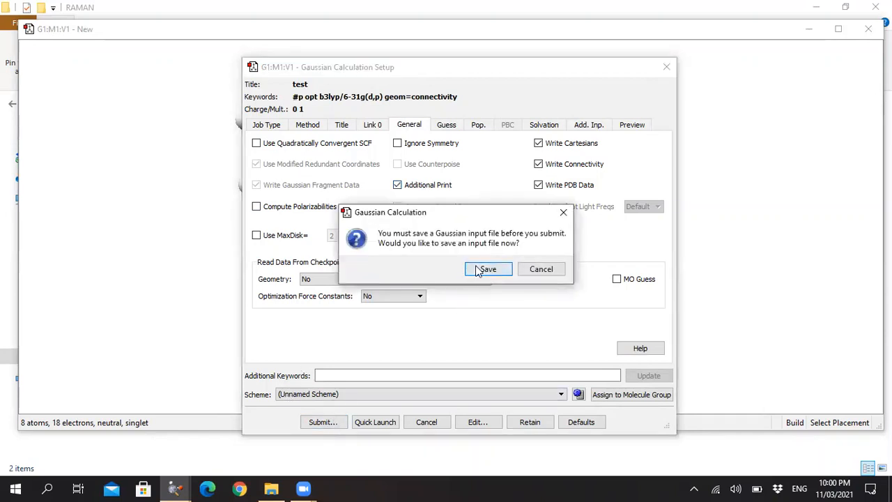
pyautogui.click(487, 269)
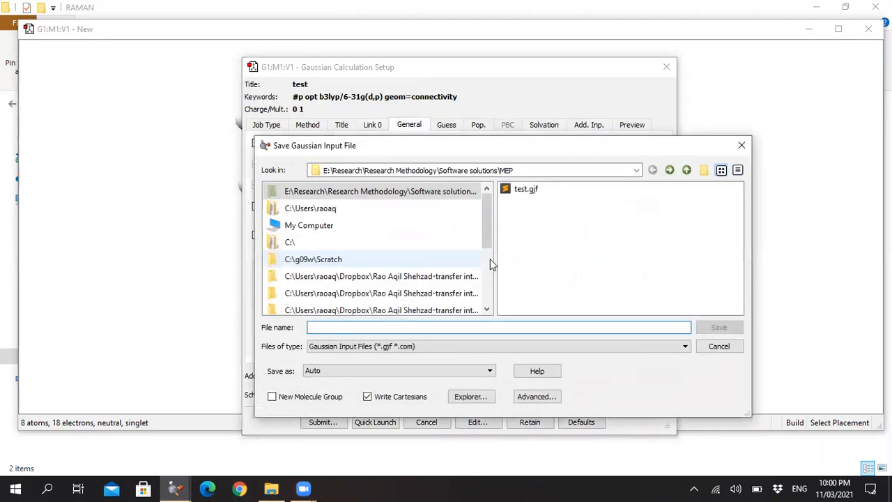
pyautogui.click(687, 170)
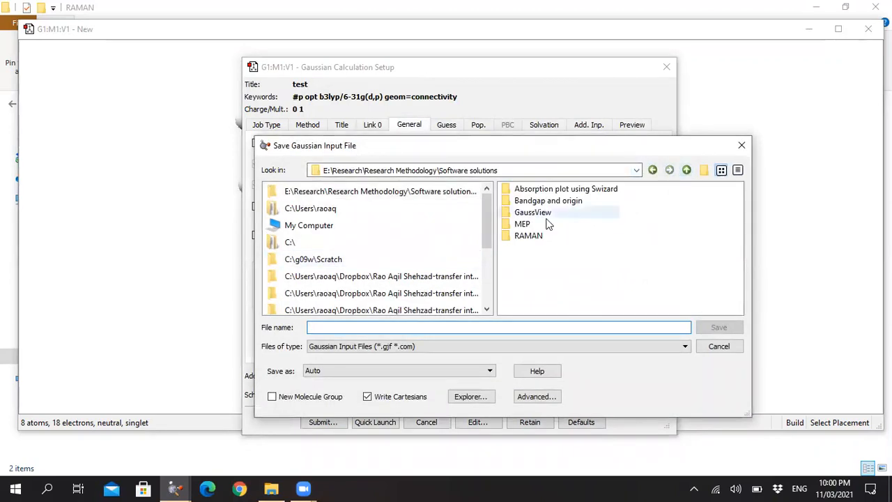
pyautogui.doubleClick(533, 237)
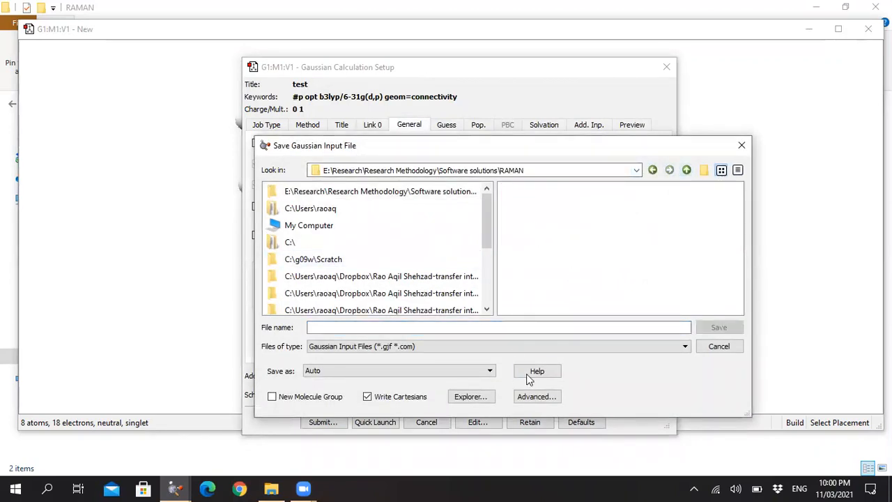
pyautogui.click(403, 328)
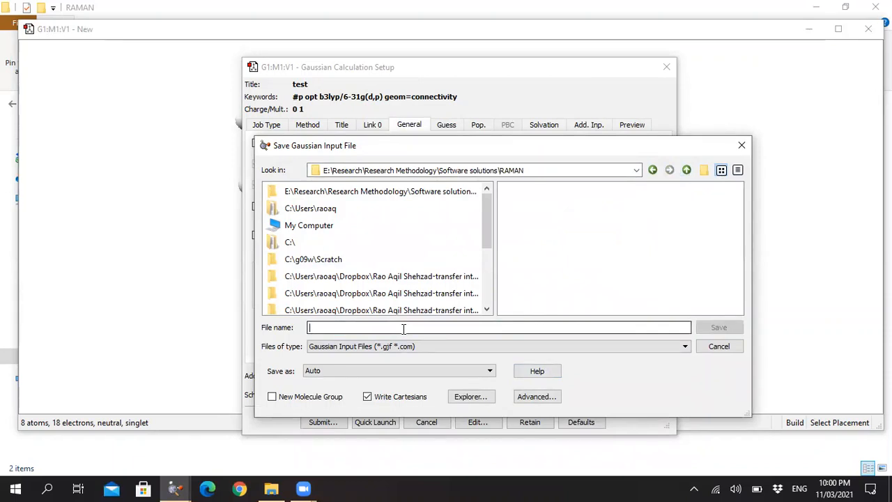
pyautogui.write('test')
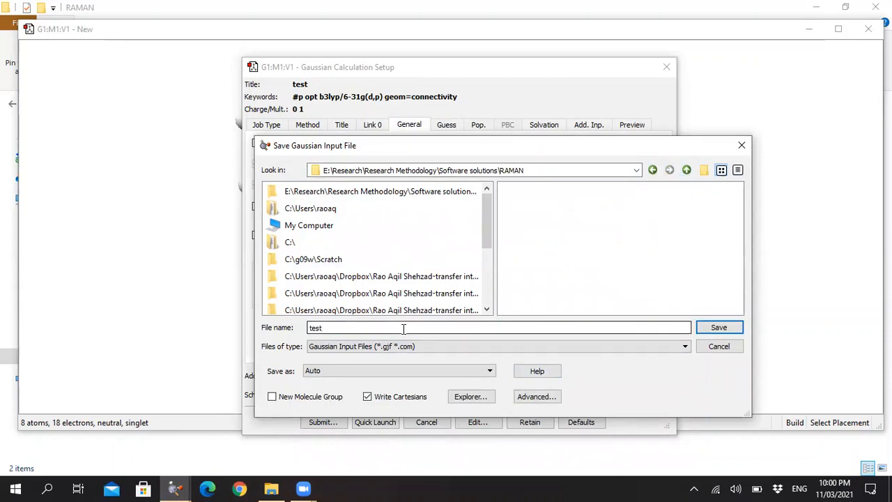
pyautogui.write('-opt')
pyautogui.press('Tab')
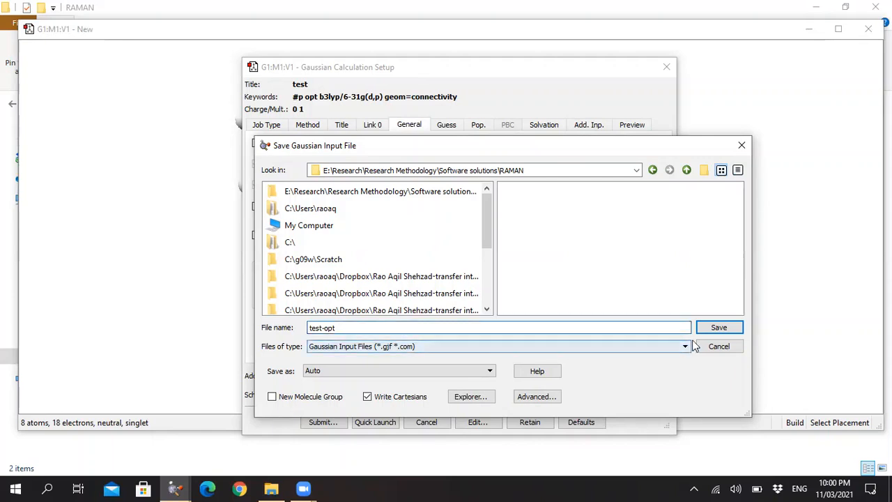
pyautogui.click(718, 327)
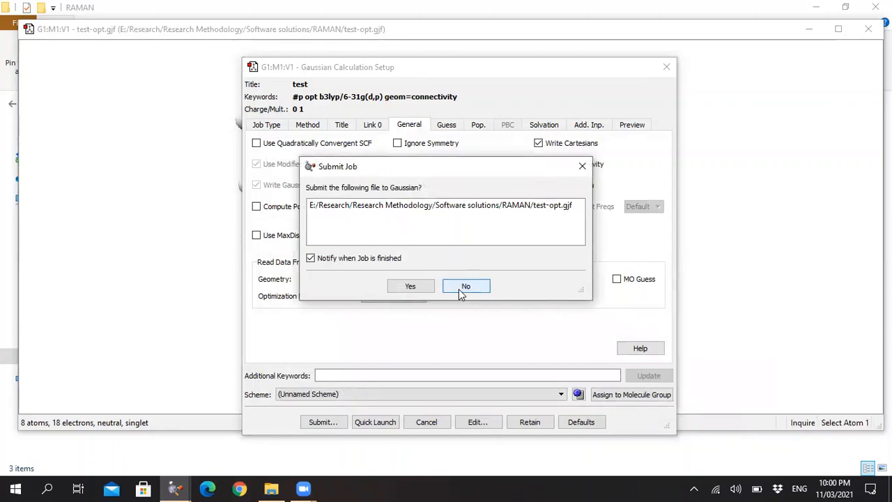
# Submit the test-opt job to Gaussian, close the molecule window, and close the Gaussian window once the run completes.
pyautogui.click(425, 287)
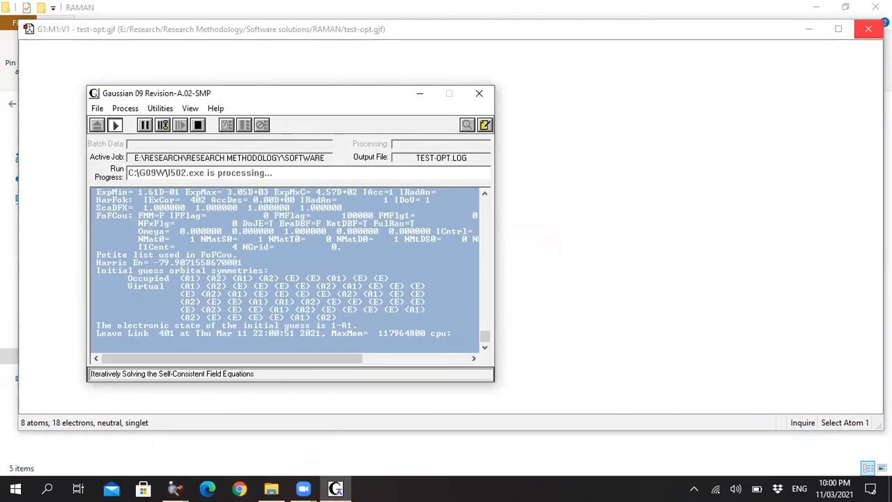
pyautogui.click(868, 29)
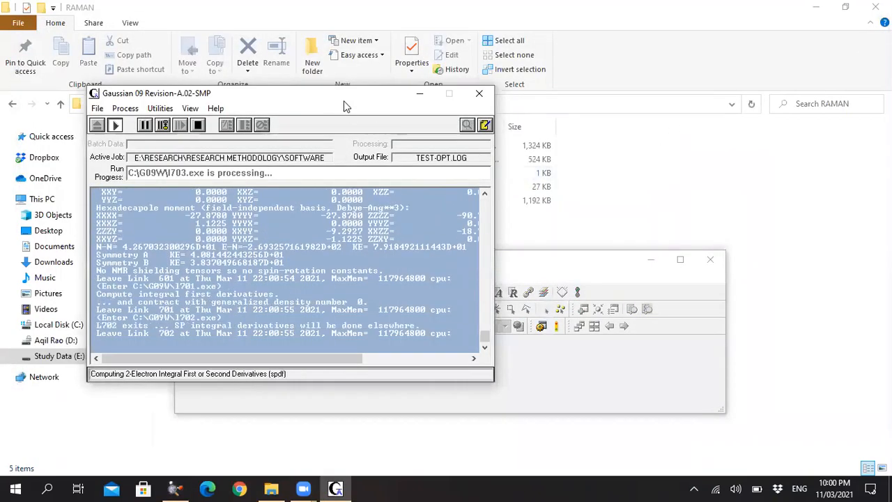
pyautogui.moveTo(344, 101); pyautogui.dragTo(662, 67)
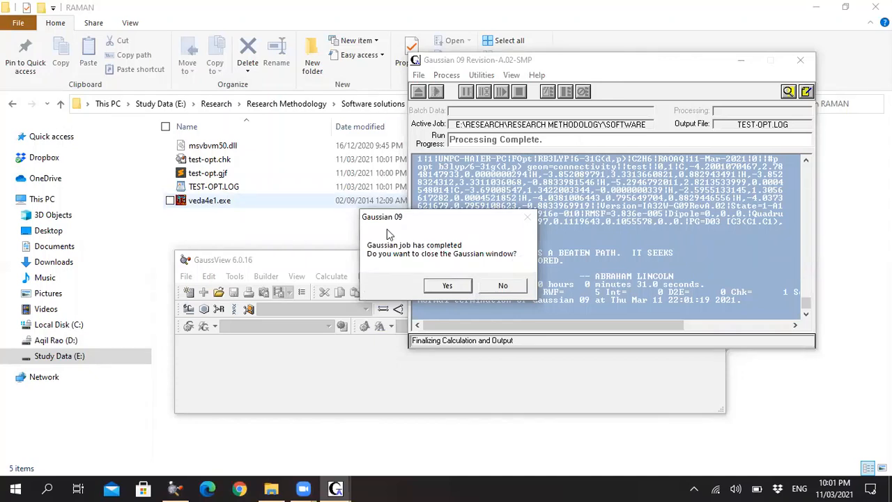
pyautogui.click(460, 287)
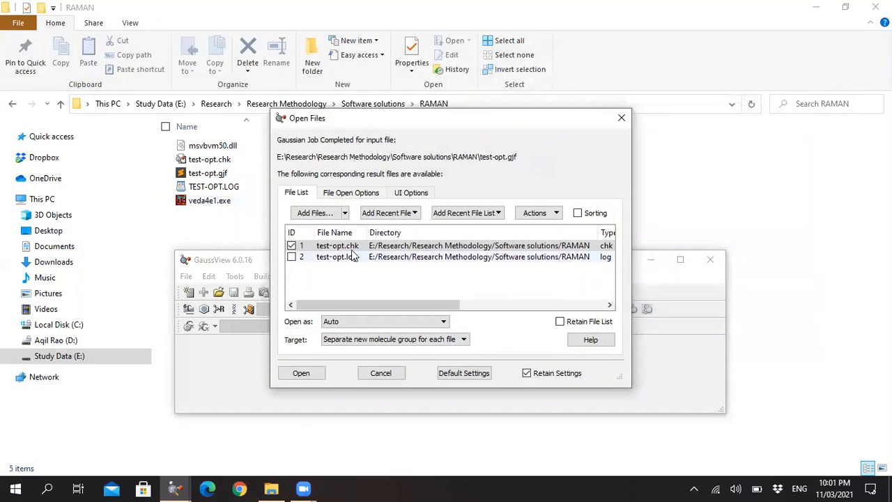
# Open only the test-opt.log result file from the completed optimization, leaving out the checkpoint file.
pyautogui.click(291, 257)
pyautogui.click(292, 256)
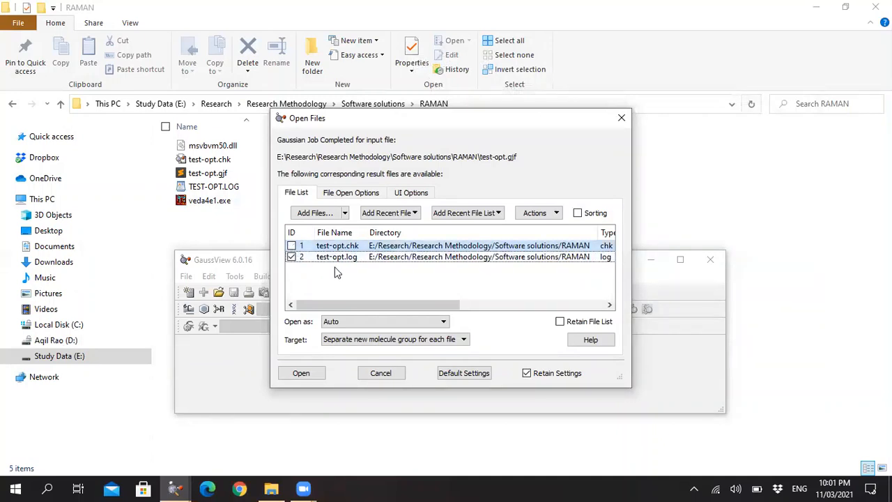
pyautogui.click(309, 375)
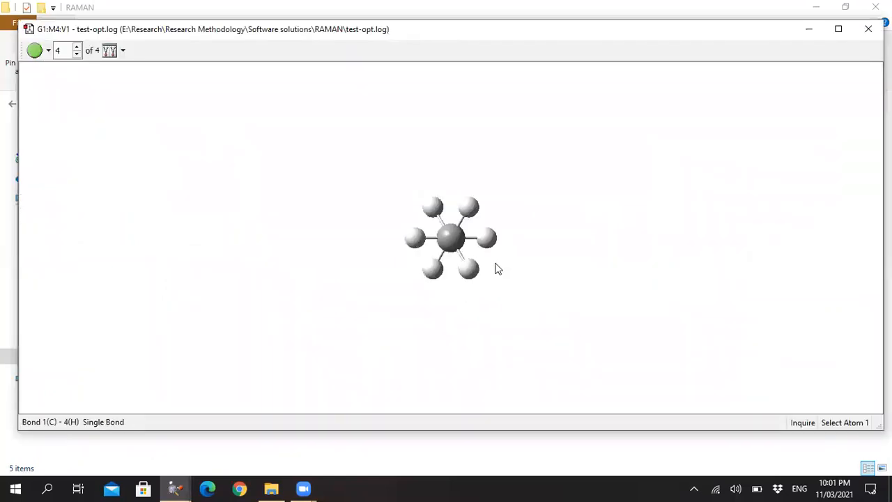
# Start a new Gaussian calculation setup for the optimized ethane structure and set the job type to Frequency.
pyautogui.moveTo(558, 224); pyautogui.dragTo(534, 252)
pyautogui.moveTo(492, 242); pyautogui.dragTo(483, 231)
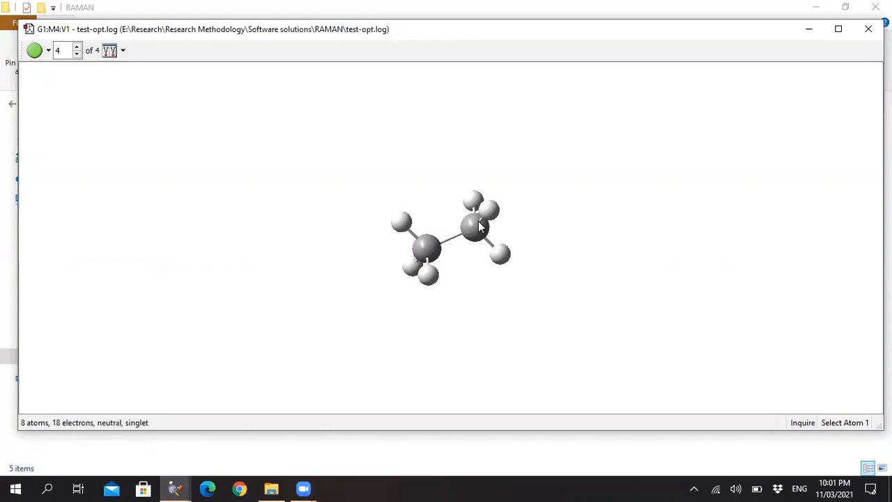
pyautogui.rightClick(548, 147)
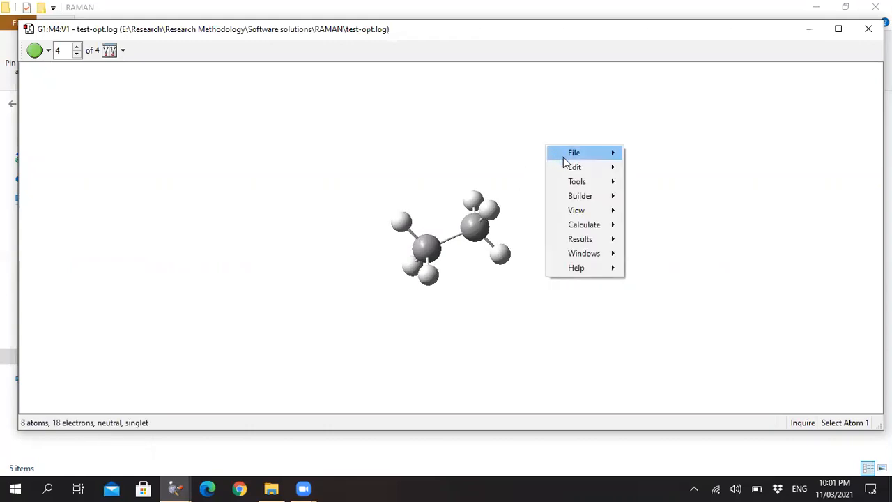
pyautogui.moveTo(609, 226)
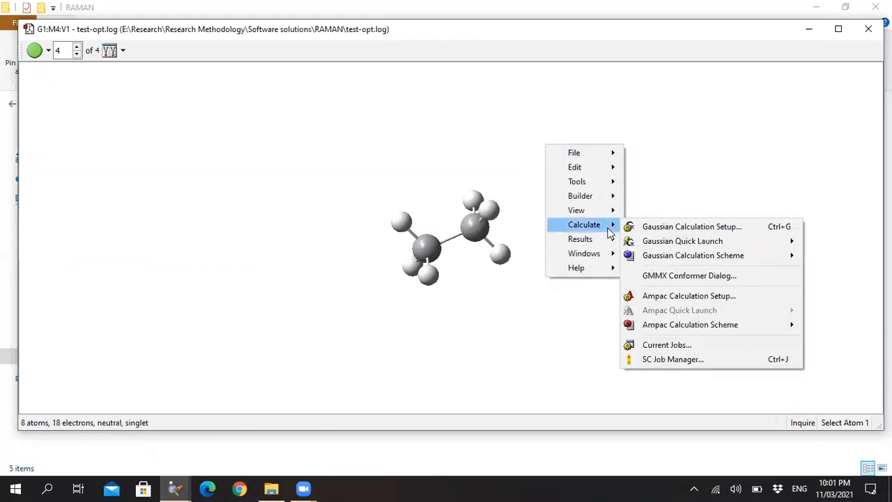
pyautogui.click(653, 231)
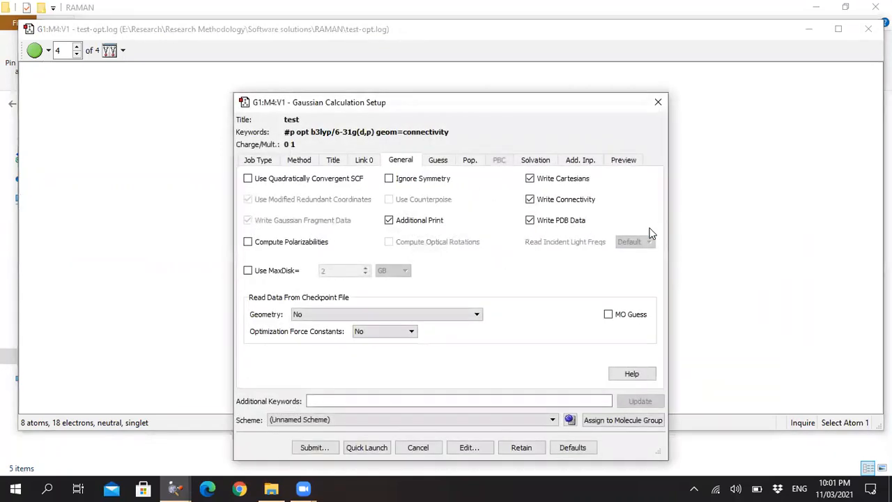
pyautogui.click(259, 161)
pyautogui.click(284, 183)
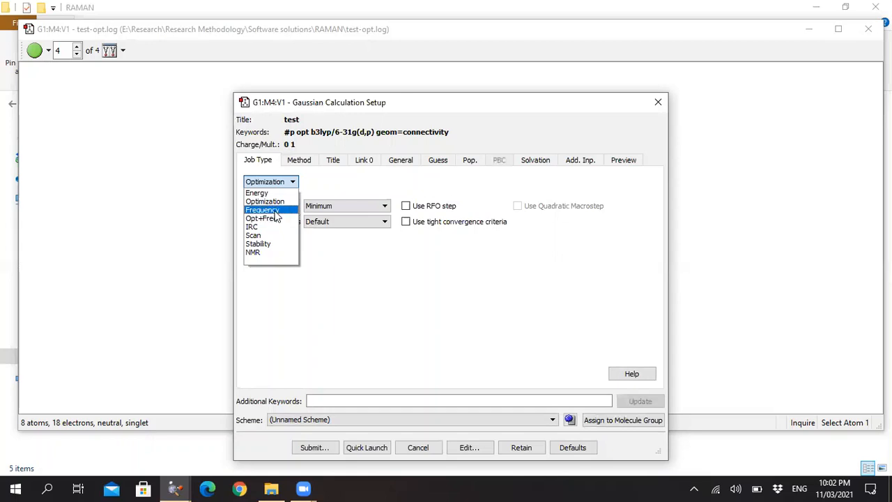
pyautogui.click(276, 210)
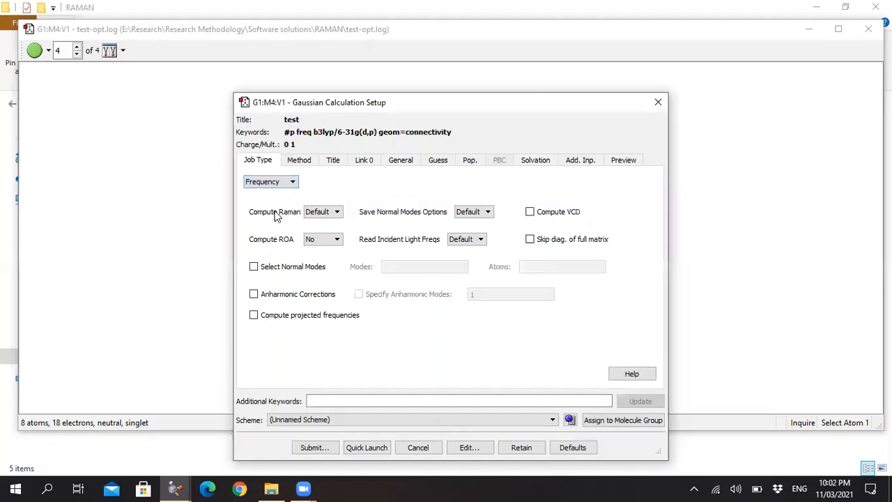
# Set both Compute Raman and Save Normal Modes to Yes for the frequency job.
pyautogui.click(329, 212)
pyautogui.click(325, 231)
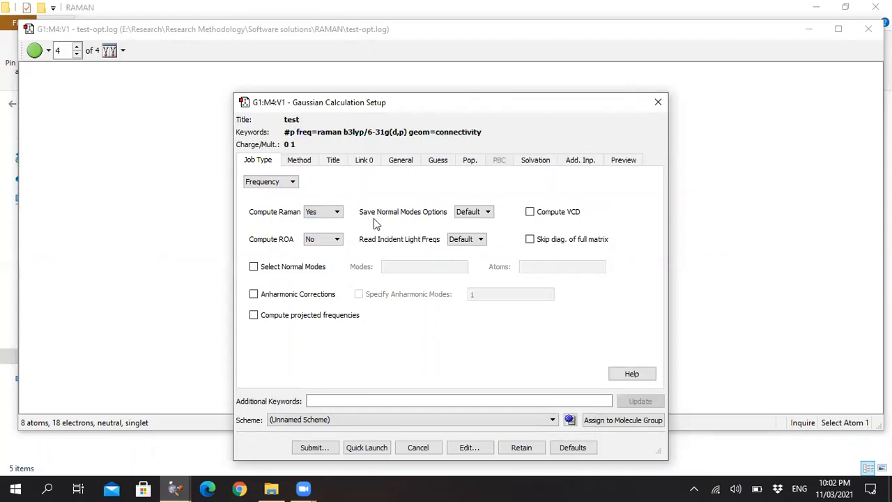
pyautogui.click(474, 216)
pyautogui.click(473, 232)
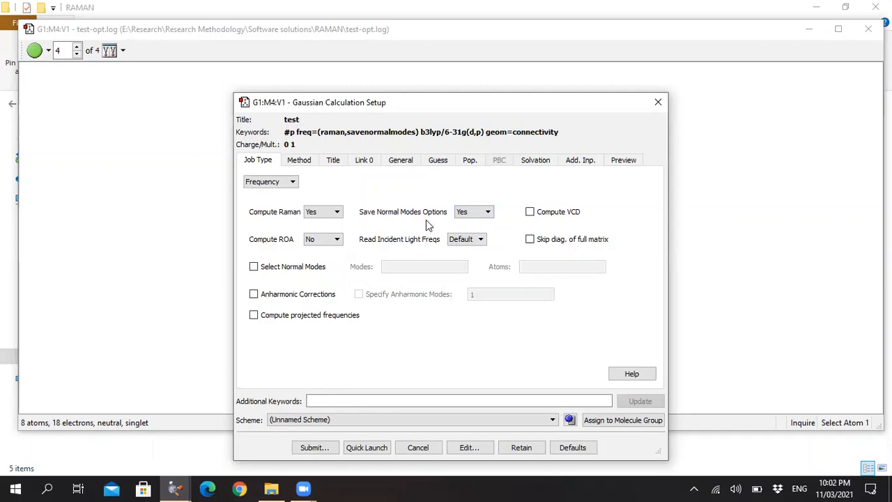
# Change the job title to "test-freq" and review the method, memory and processor settings.
pyautogui.click(299, 160)
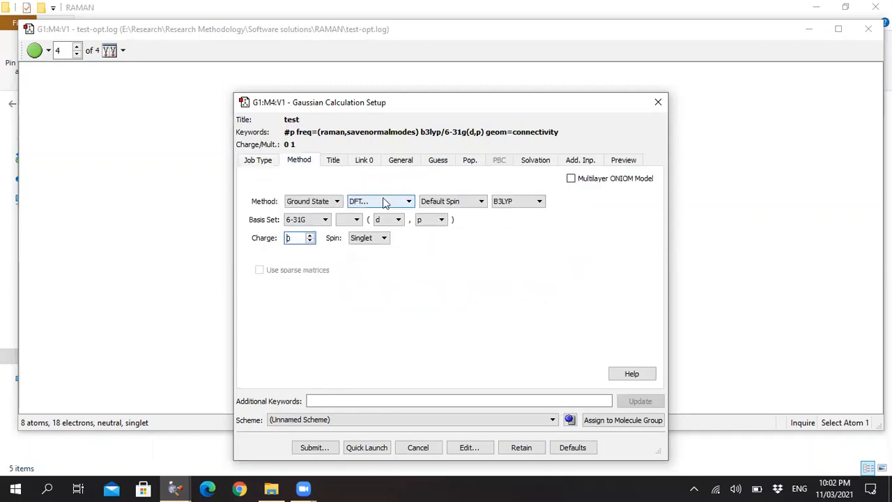
pyautogui.click(334, 162)
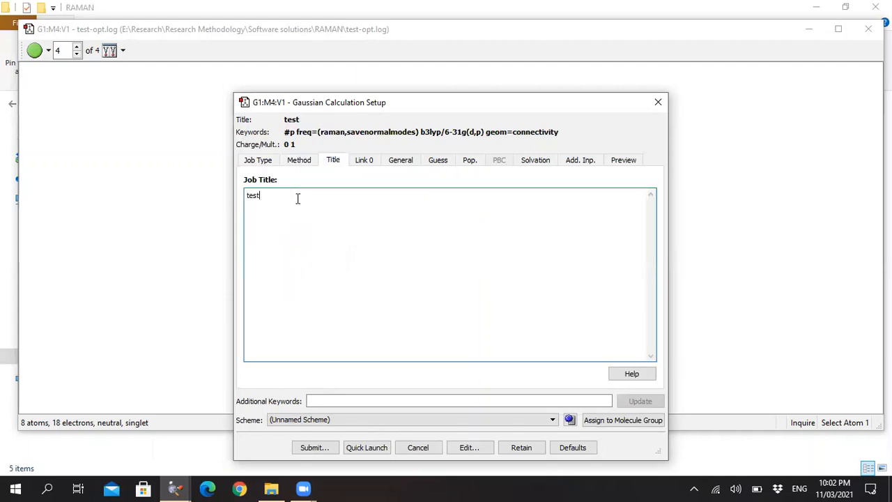
pyautogui.write('-freq')
pyautogui.click(361, 162)
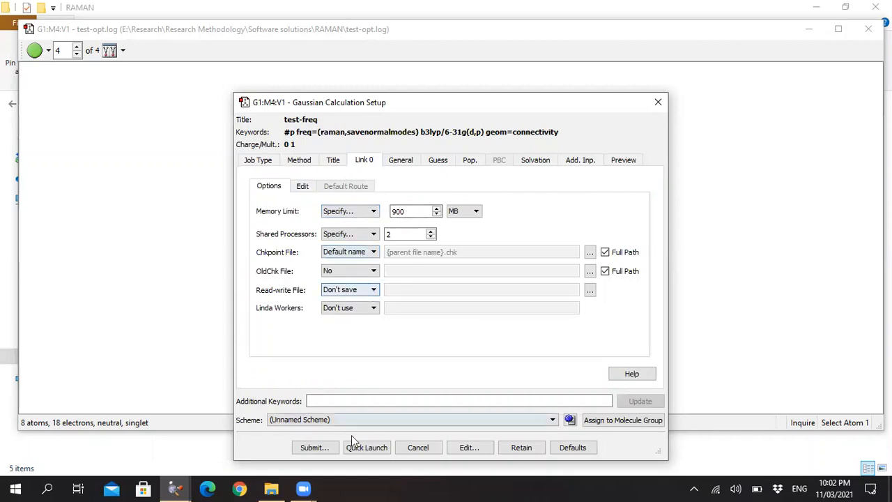
# Start submitting the frequency job and save its Gaussian input file as test-freq.gjf in the RAMAN folder.
pyautogui.click(323, 448)
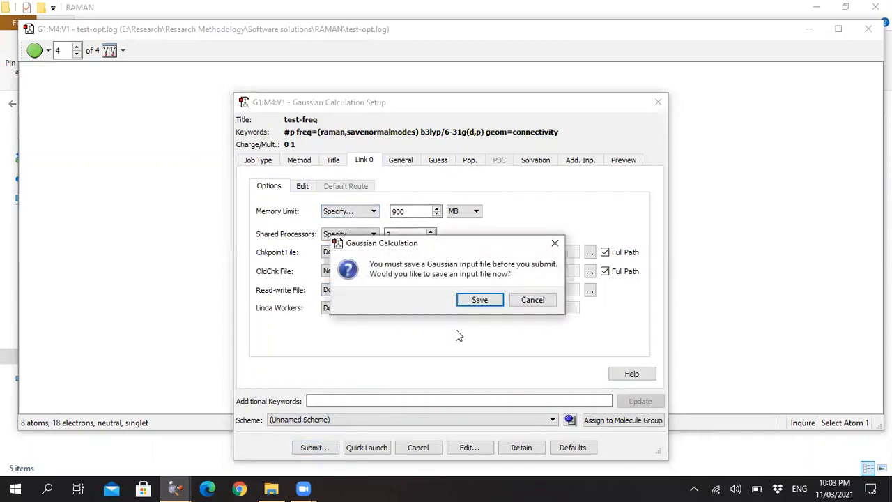
pyautogui.click(479, 301)
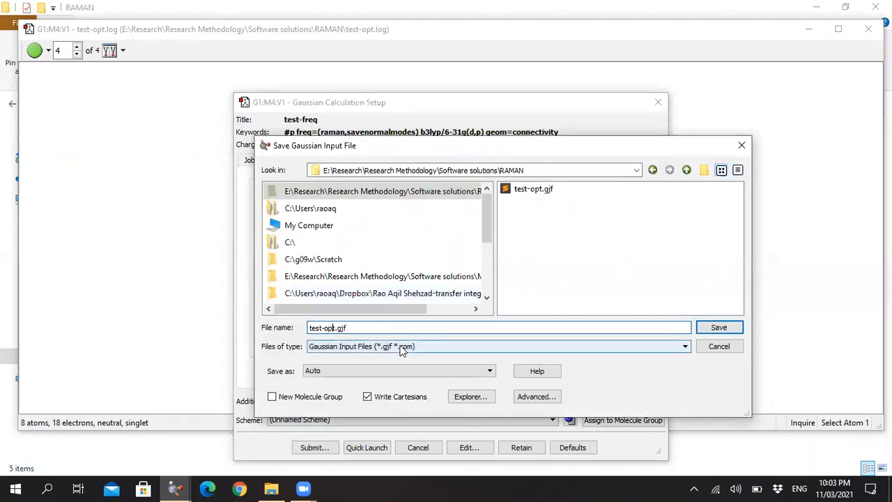
pyautogui.press('BackSpace')
pyautogui.press('BackSpace')
pyautogui.press('BackSpace')
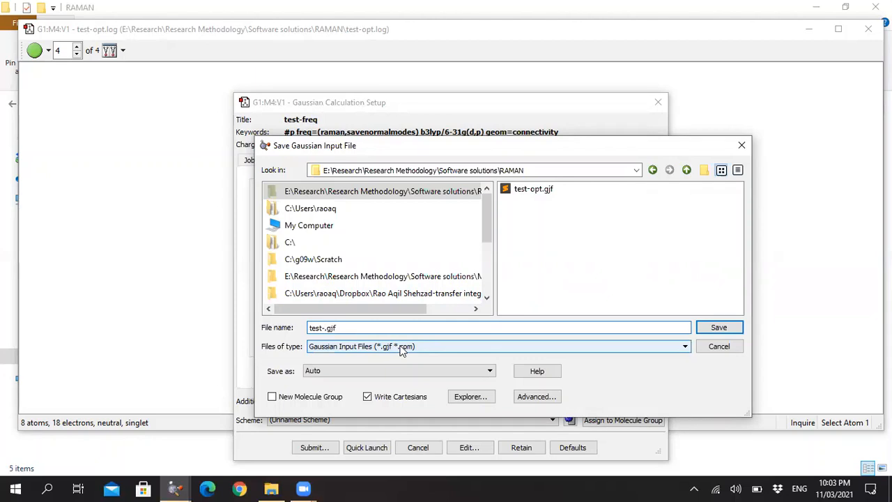
pyautogui.write('freq')
pyautogui.click(714, 330)
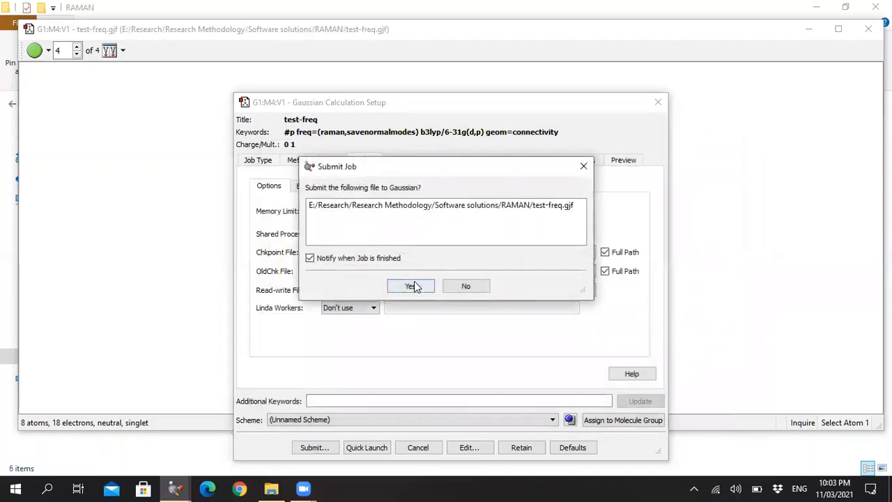
# Submit the test-freq job to Gaussian, close the molecule window, and close the Gaussian window once the run completes.
pyautogui.click(414, 285)
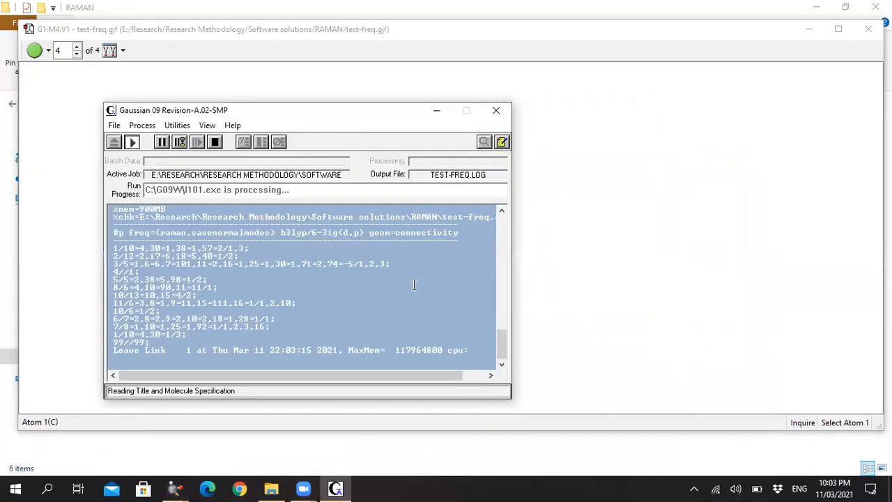
pyautogui.click(868, 30)
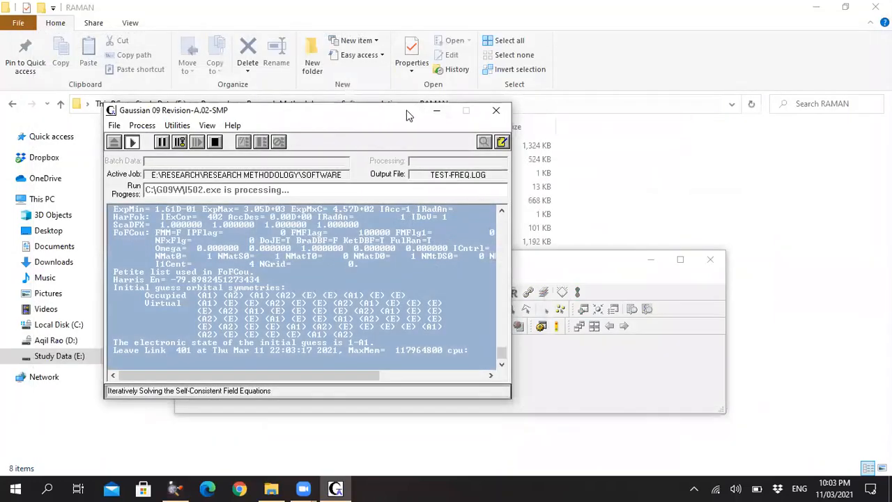
pyautogui.moveTo(409, 115); pyautogui.dragTo(652, 102)
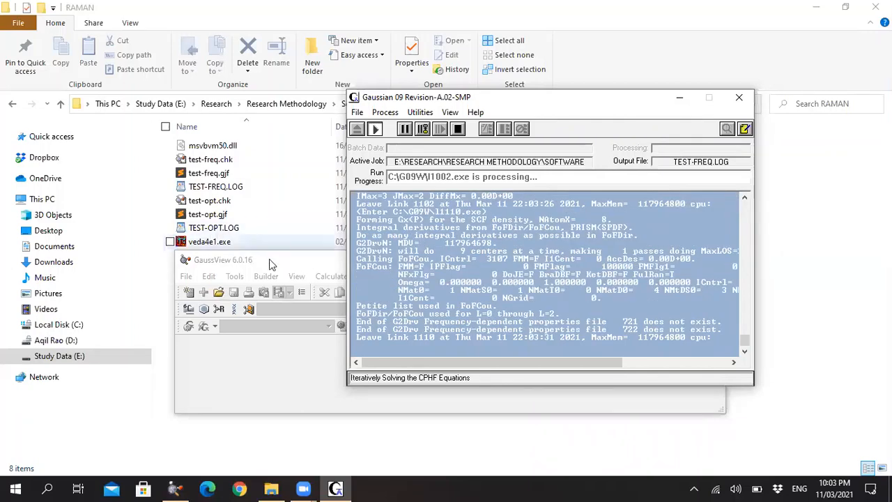
pyautogui.moveTo(276, 264); pyautogui.dragTo(279, 289)
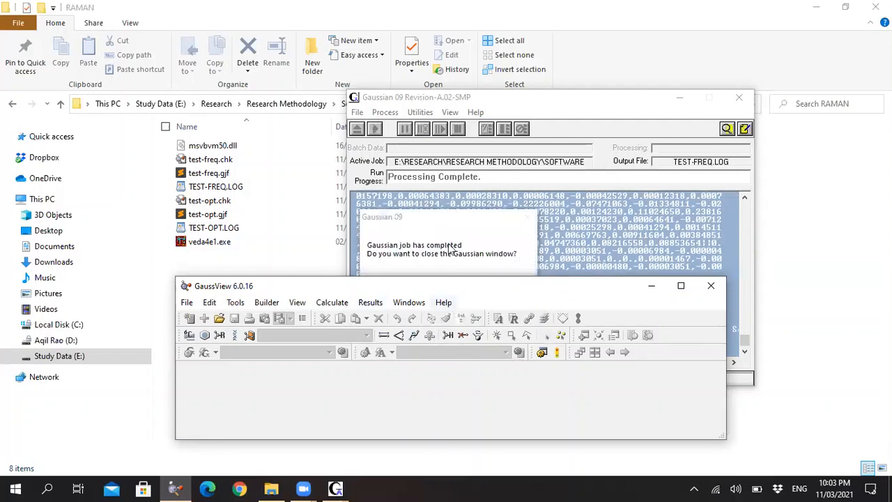
pyautogui.moveTo(464, 291); pyautogui.dragTo(456, 342)
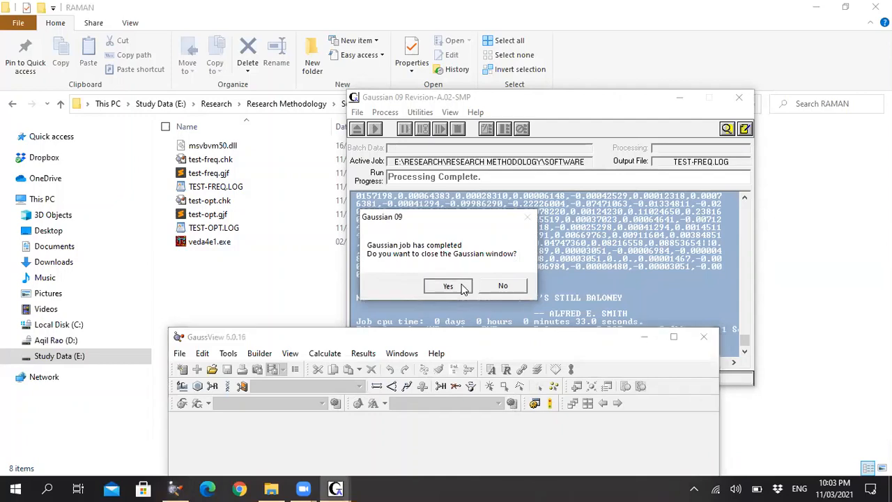
pyautogui.click(463, 287)
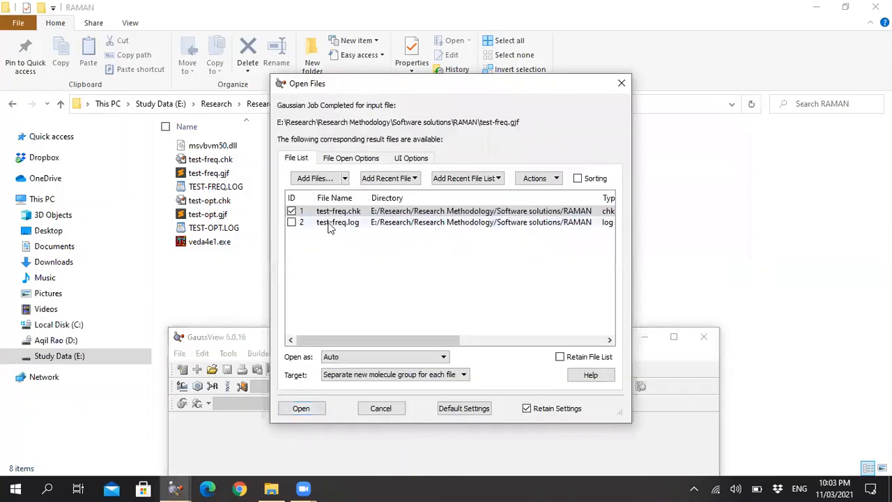
# Open only the test-freq.log result file from the completed frequency job, leaving out the checkpoint file.
pyautogui.click(330, 223)
pyautogui.click(291, 211)
pyautogui.click(291, 222)
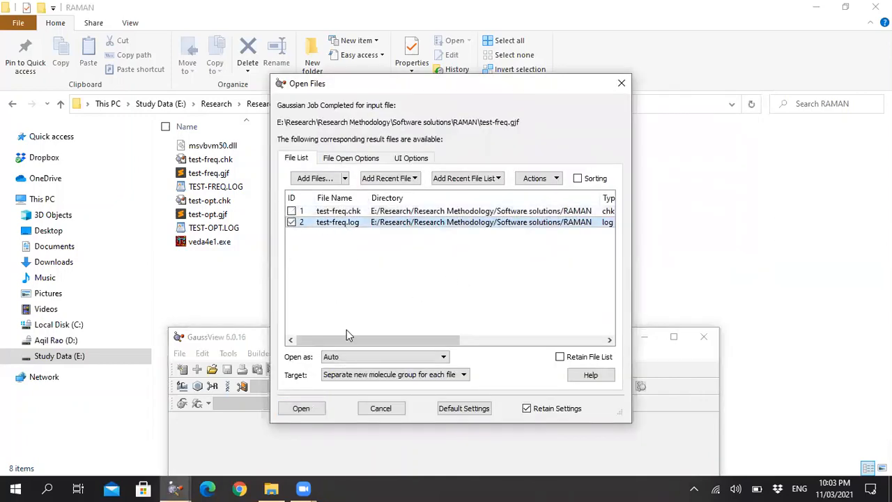
pyautogui.click(303, 409)
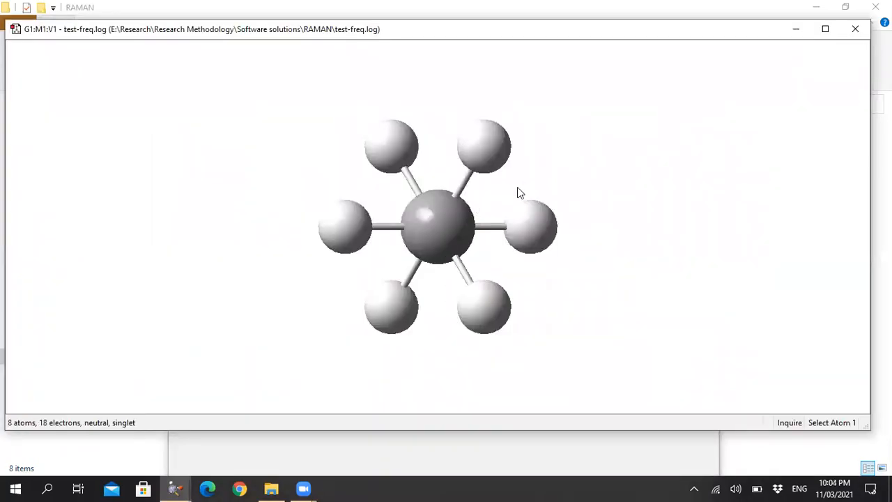
# Display the vibration results of the frequency calculation to examine the modes' frequencies and Raman activities.
pyautogui.moveTo(518, 187); pyautogui.dragTo(451, 203)
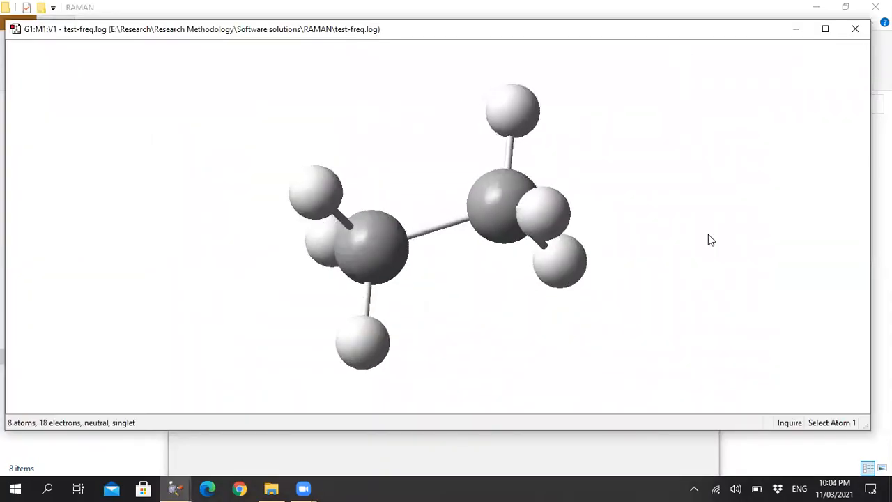
pyautogui.rightClick(629, 144)
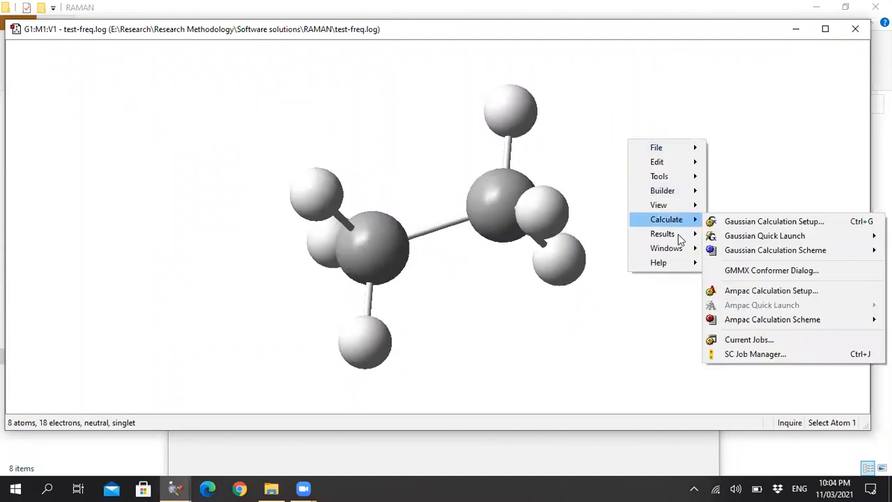
pyautogui.moveTo(679, 236)
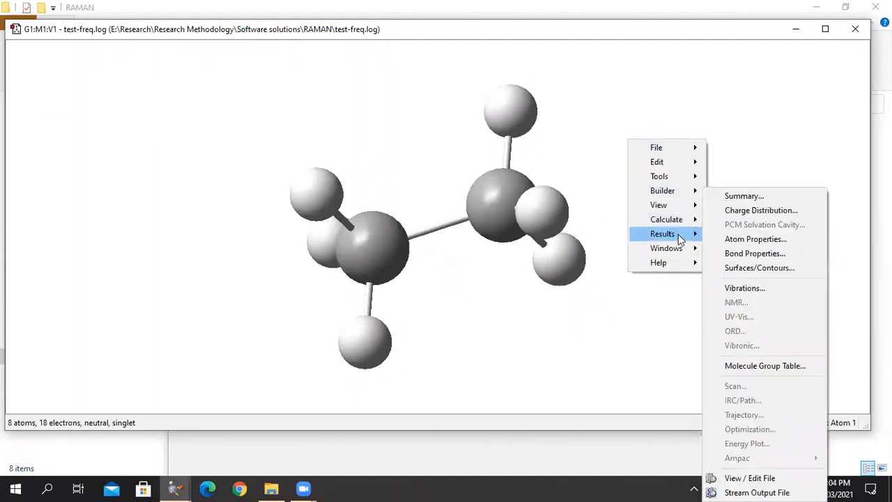
pyautogui.click(768, 288)
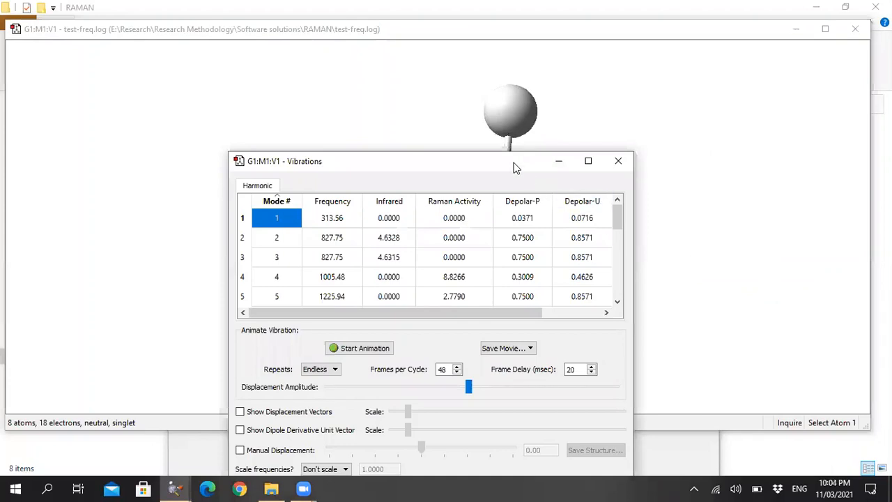
pyautogui.moveTo(517, 165); pyautogui.dragTo(500, 95)
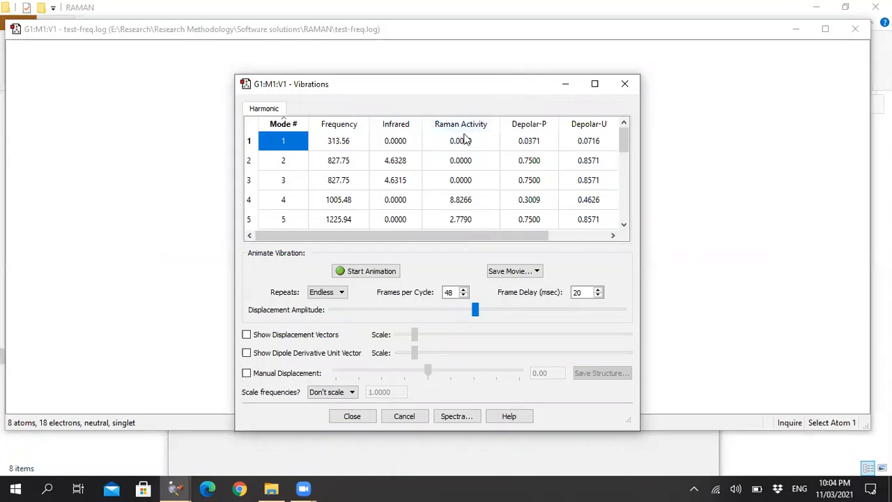
# Look through the Raman activities of all vibrational modes and place the vibration results beside the ethane molecule window.
pyautogui.scroll(-2, 466, 173)
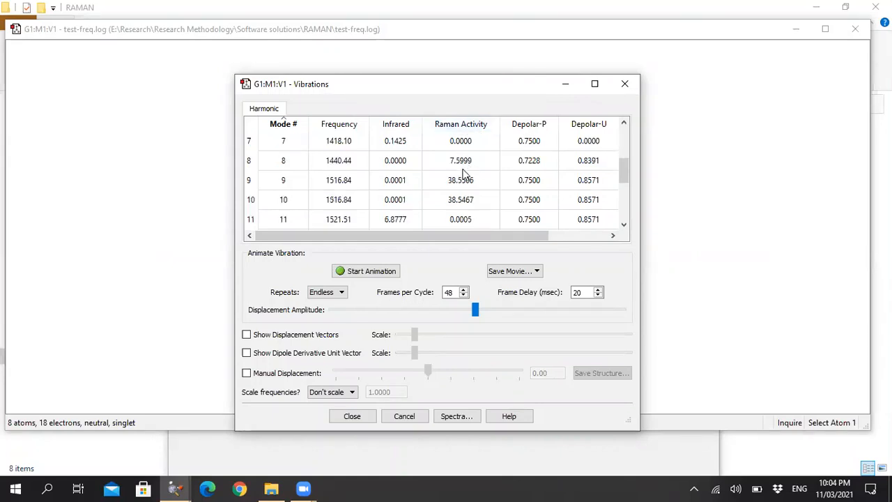
pyautogui.scroll(-3, 463, 174)
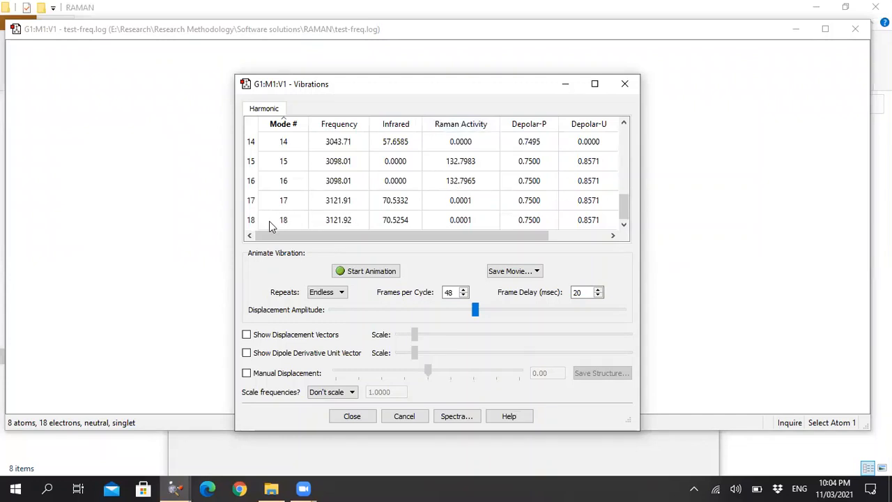
pyautogui.scroll(5, 356, 222)
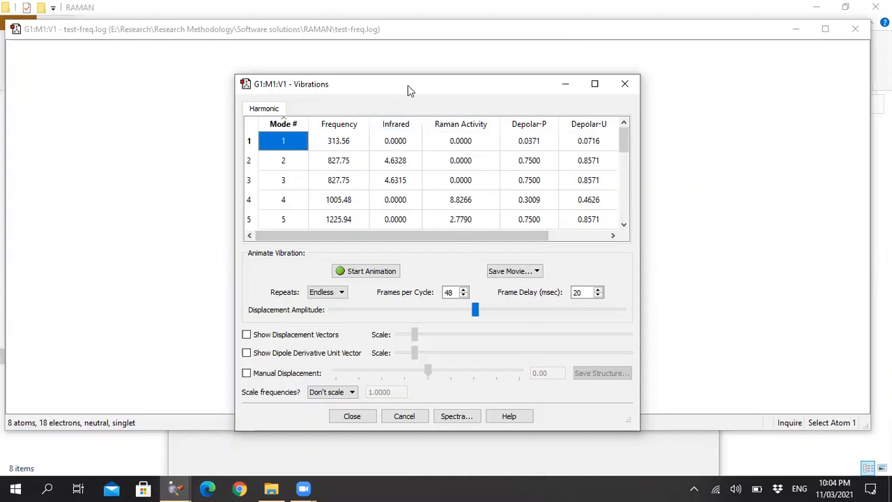
pyautogui.moveTo(408, 82); pyautogui.dragTo(142, 44)
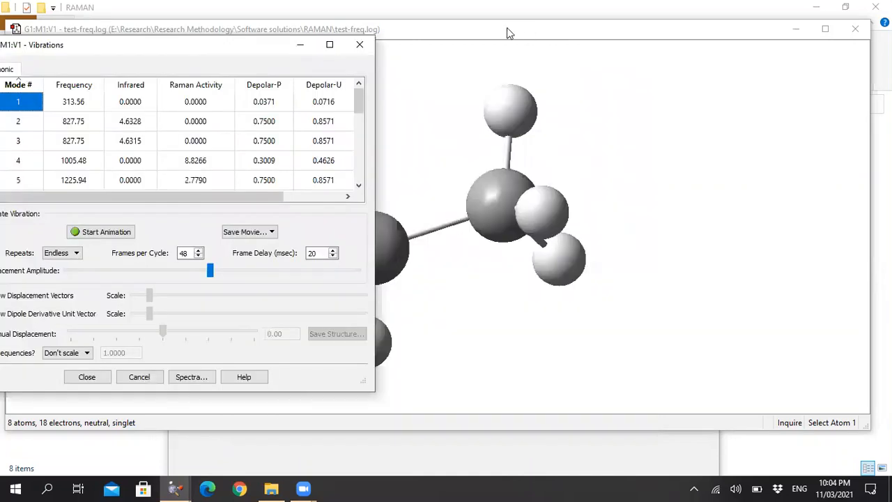
pyautogui.doubleClick(540, 29)
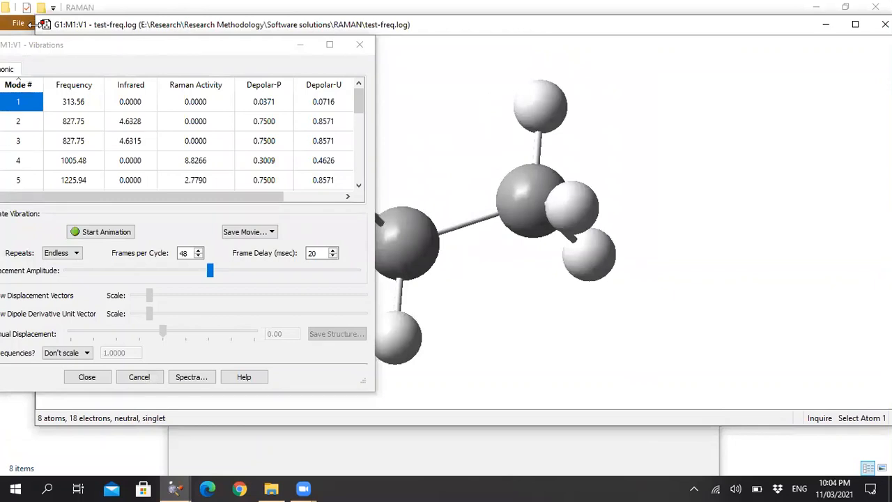
pyautogui.moveTo(31, 24); pyautogui.dragTo(381, 27)
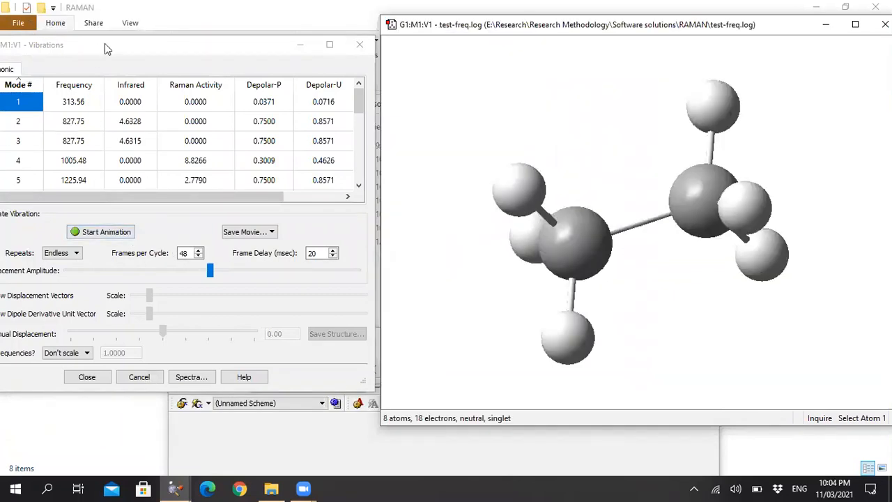
pyautogui.moveTo(105, 43); pyautogui.dragTo(113, 45)
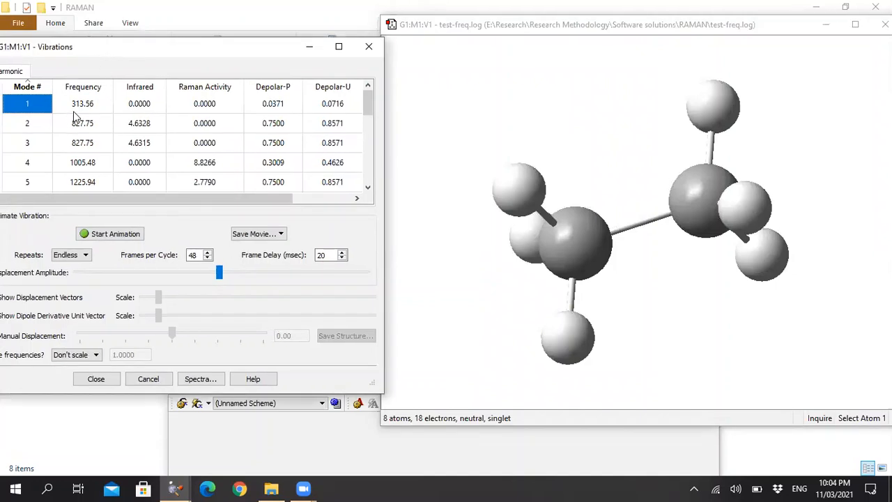
# Animate vibrational mode 4 at 1005.48 on the ethane molecule, and stop the animation after viewing it.
pyautogui.click(82, 169)
pyautogui.click(40, 167)
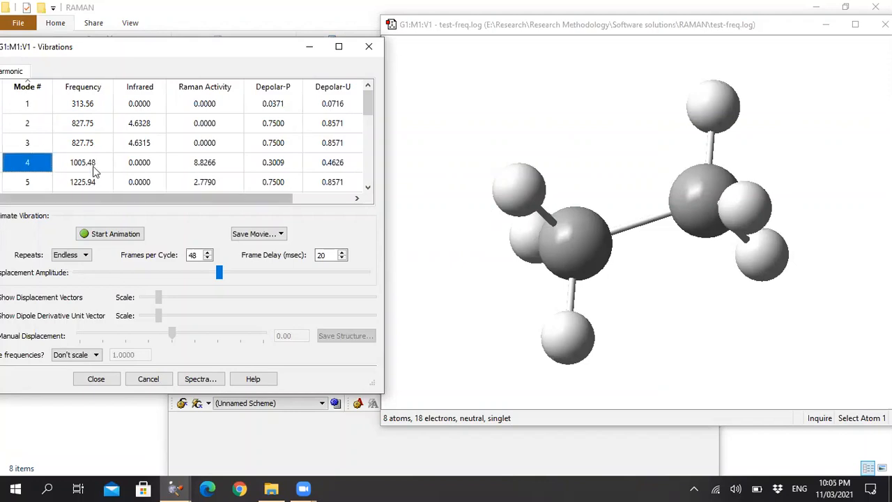
pyautogui.click(102, 233)
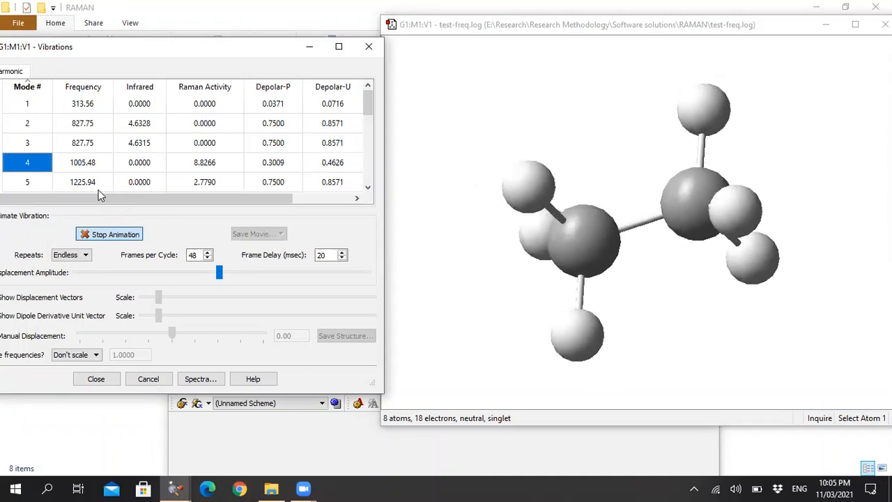
pyautogui.click(87, 235)
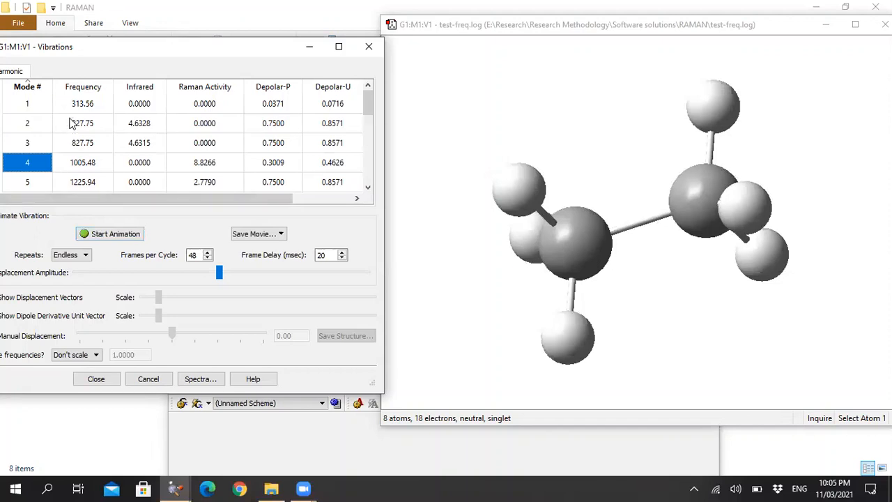
# Animate vibrational mode 1 at 313.56 on the ethane molecule, and stop the animation after viewing it.
pyautogui.click(72, 104)
pyautogui.click(111, 236)
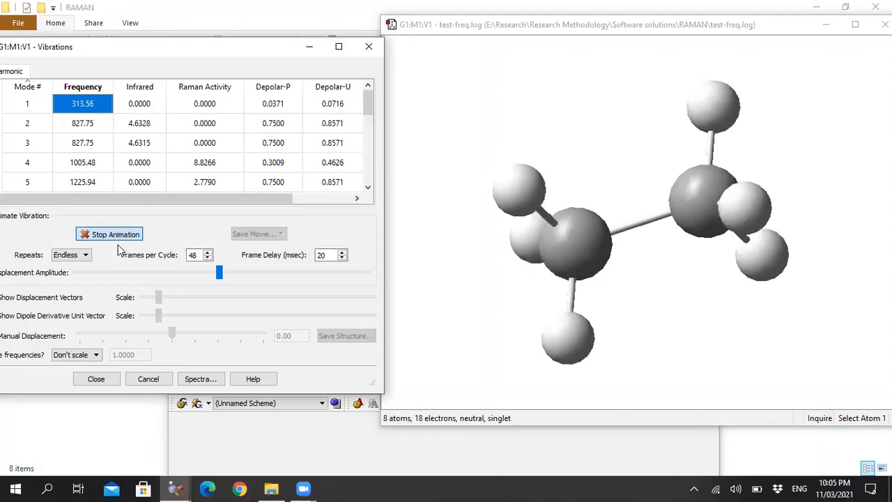
pyautogui.click(116, 235)
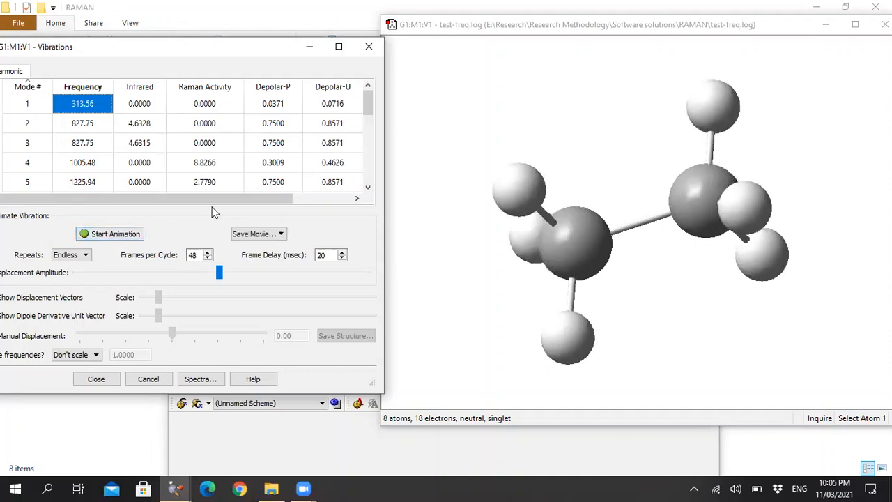
# Display the vibrational spectra of the frequency job and view both the IR and Raman activity plots.
pyautogui.moveTo(211, 53); pyautogui.dragTo(252, 58)
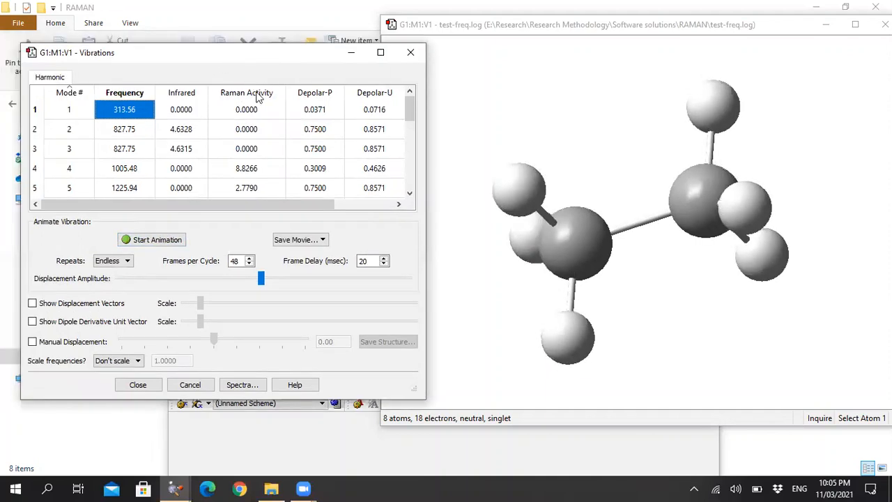
pyautogui.click(243, 384)
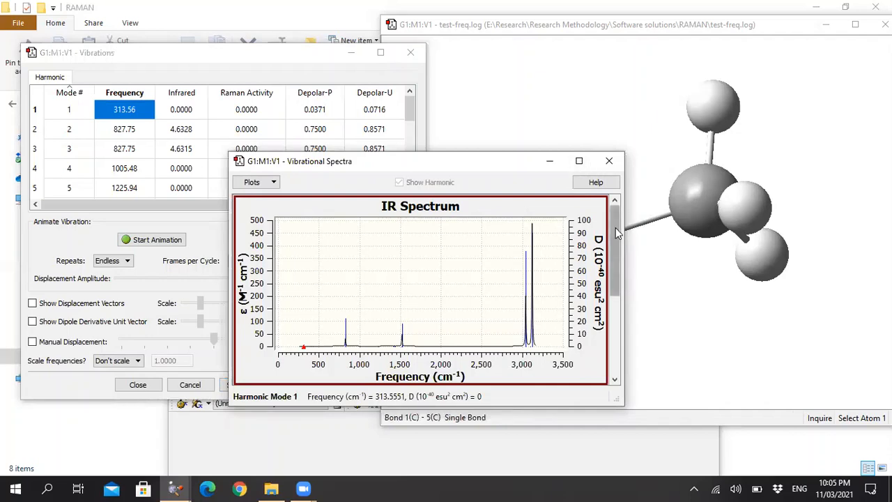
pyautogui.moveTo(616, 228); pyautogui.dragTo(615, 313)
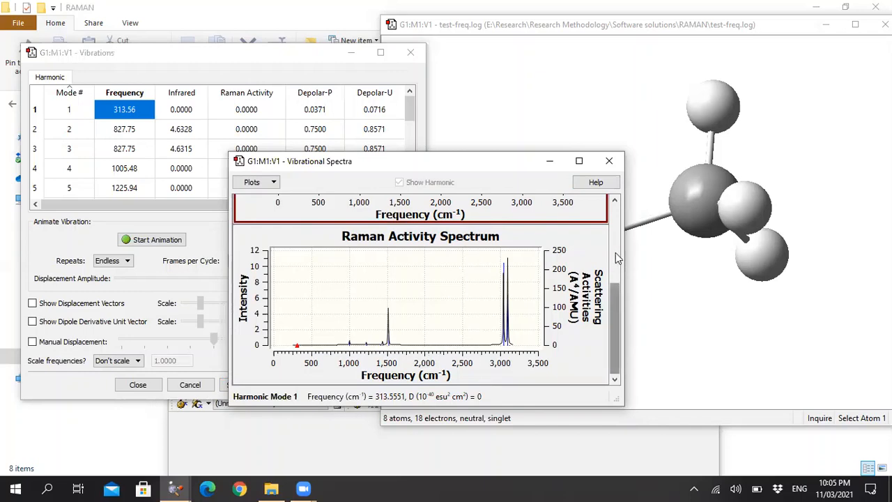
pyautogui.scroll(3, 616, 258)
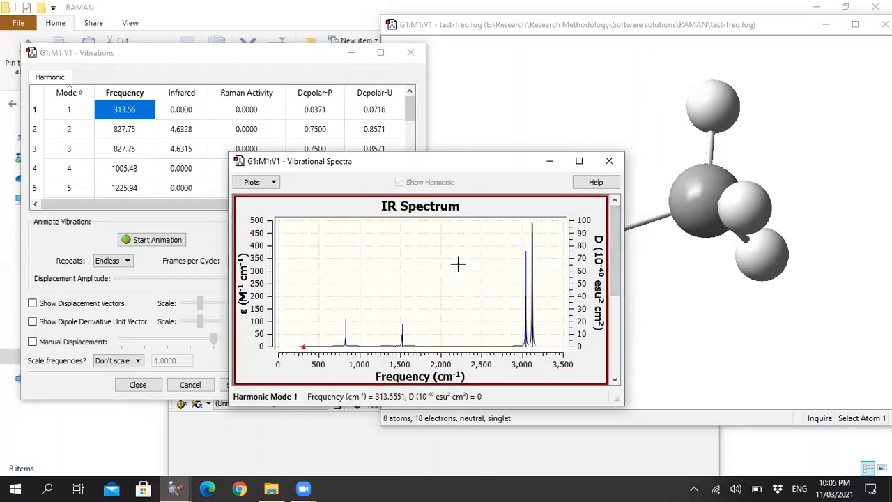
# Review the options for displaying, printing and saving the IR spectrum and the Raman activity spectrum.
pyautogui.click(270, 182)
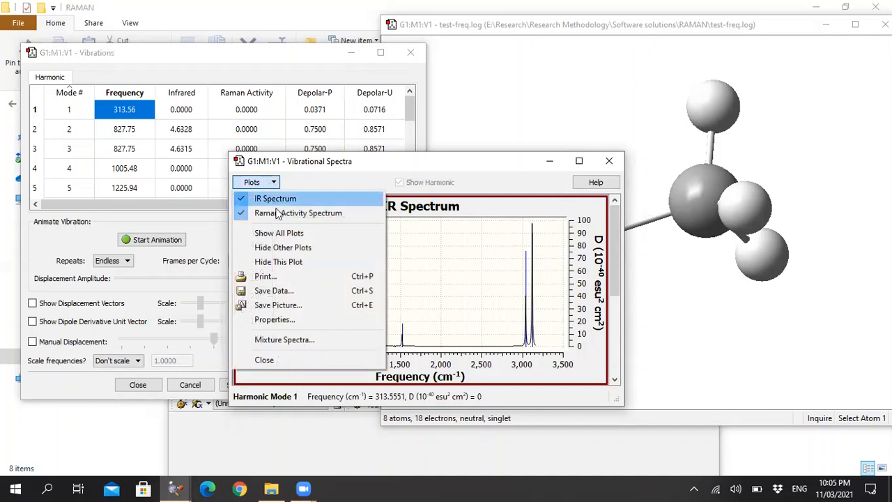
pyautogui.click(374, 171)
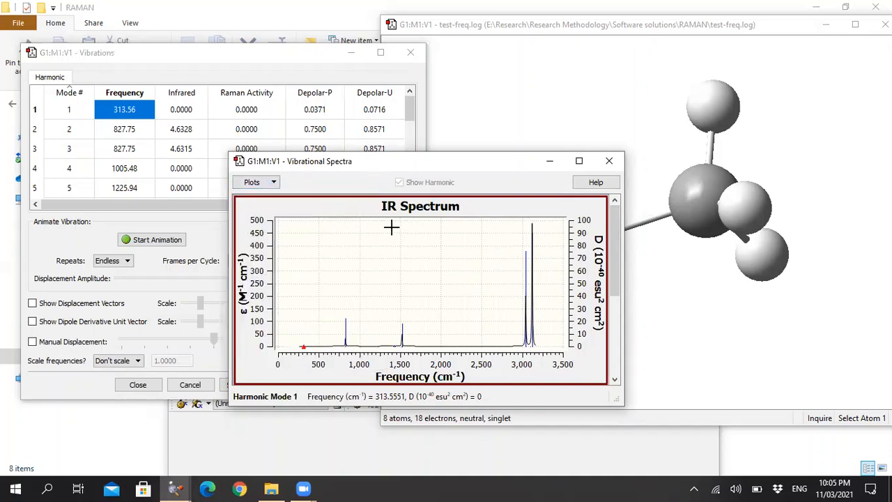
pyautogui.rightClick(350, 232)
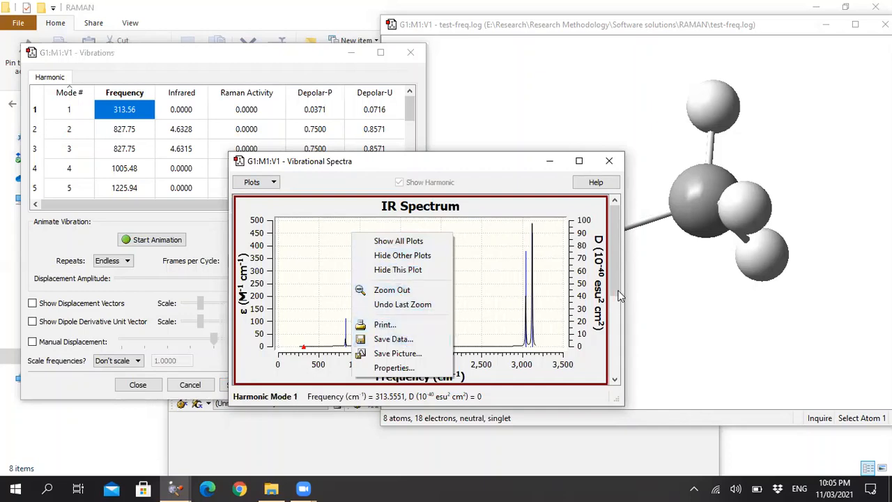
pyautogui.moveTo(617, 291); pyautogui.dragTo(615, 357)
pyautogui.rightClick(422, 297)
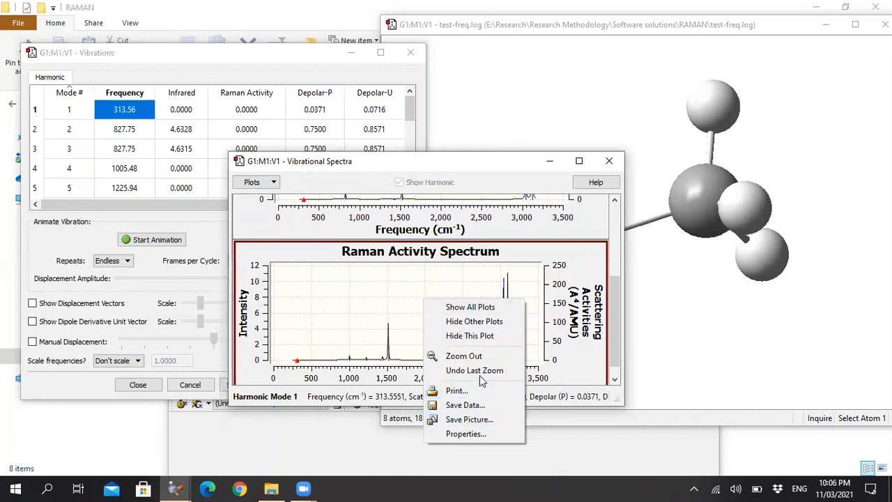
# Close the vibrational spectra, the vibration results and the test-freq.log molecule window, and exit GaussView.
pyautogui.click(610, 163)
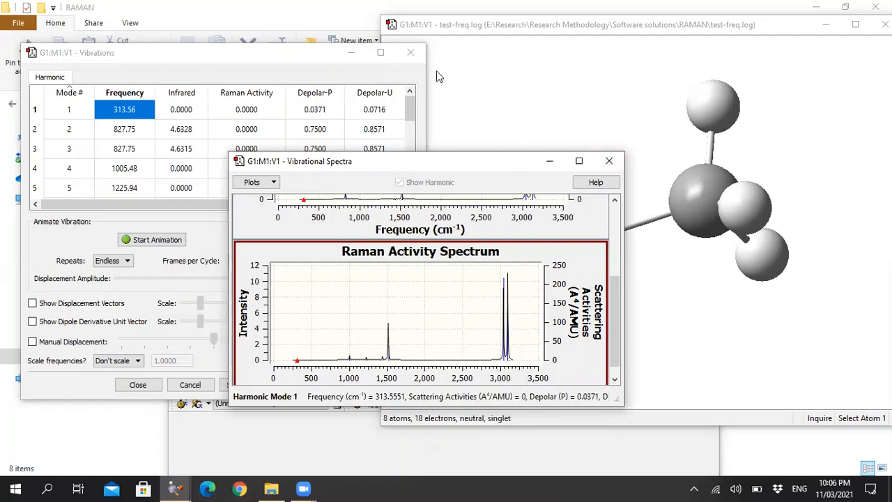
pyautogui.click(608, 161)
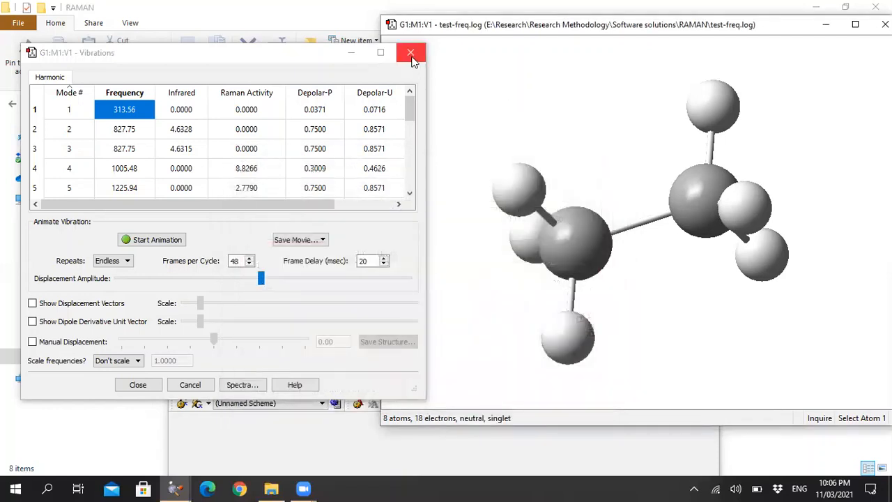
pyautogui.click(410, 52)
pyautogui.click(885, 25)
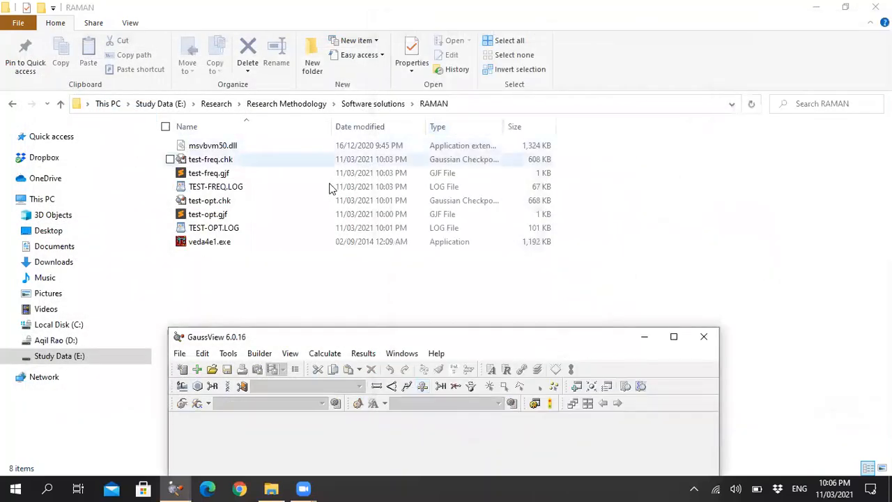
pyautogui.click(704, 337)
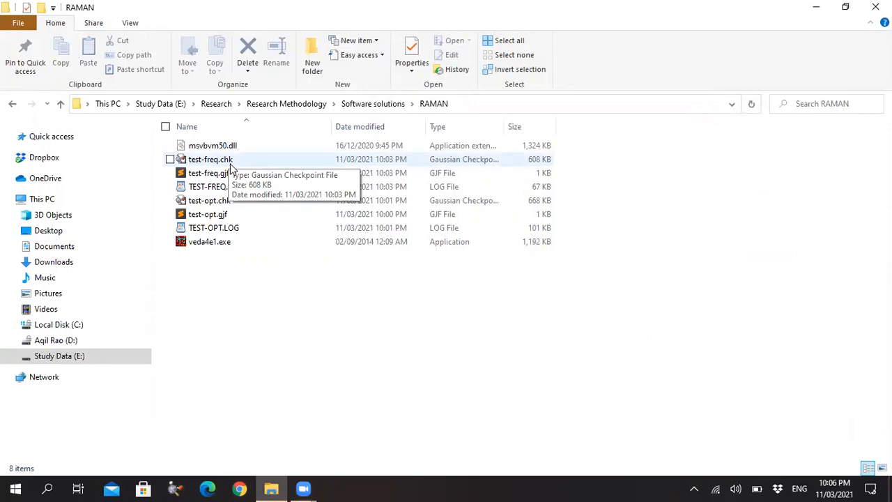
# Launch Gaussian 09 and convert test-freq.chk from the RAMAN folder to a formatted checkpoint file with the FormChk utility.
pyautogui.press('super')
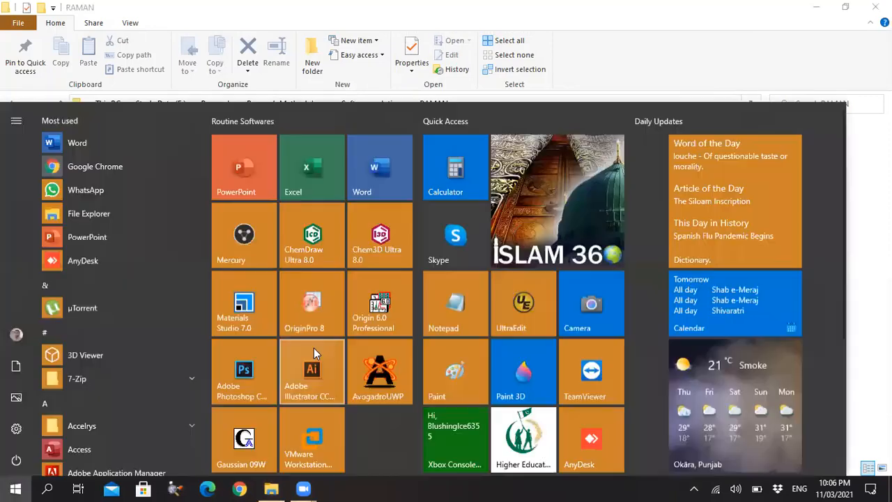
pyautogui.click(244, 438)
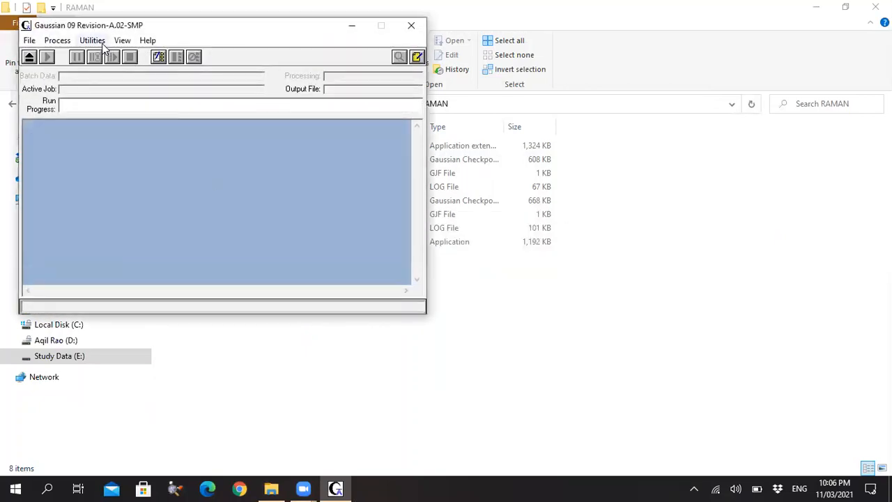
pyautogui.click(102, 43)
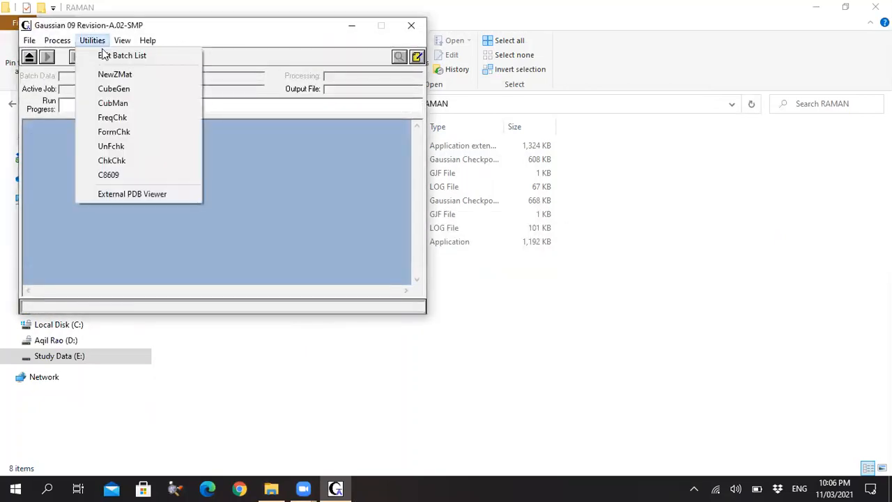
pyautogui.click(133, 133)
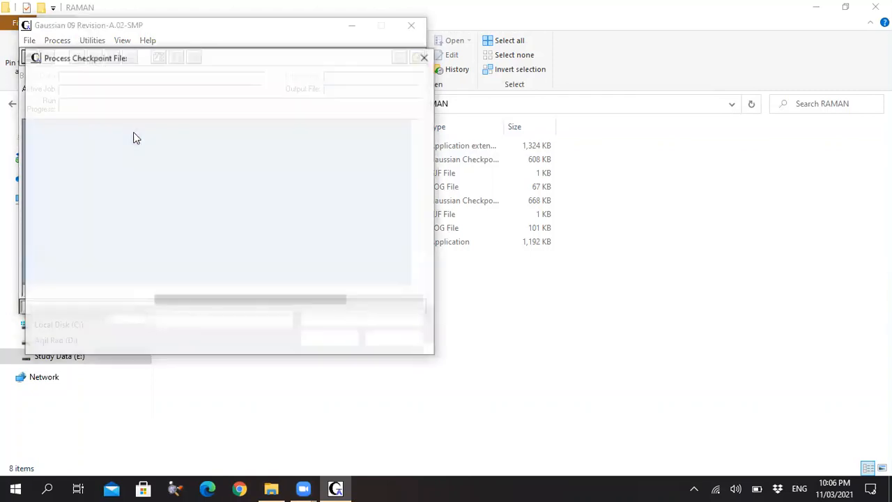
pyautogui.click(190, 80)
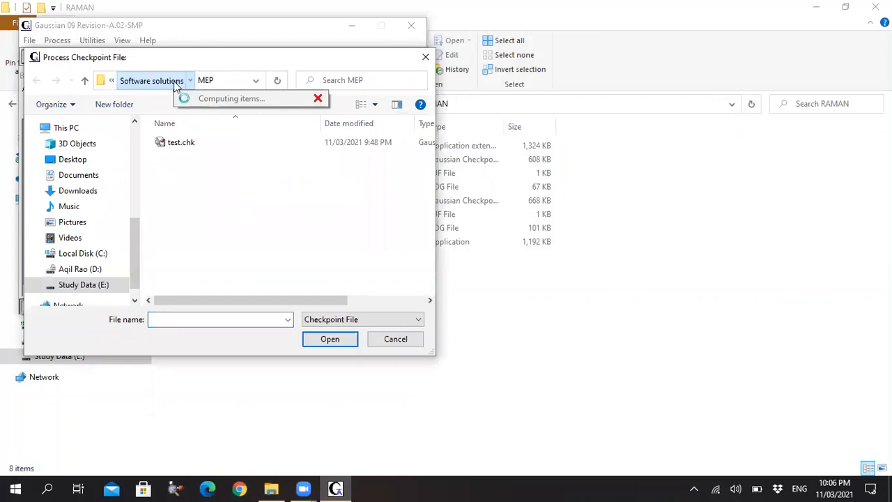
pyautogui.click(163, 82)
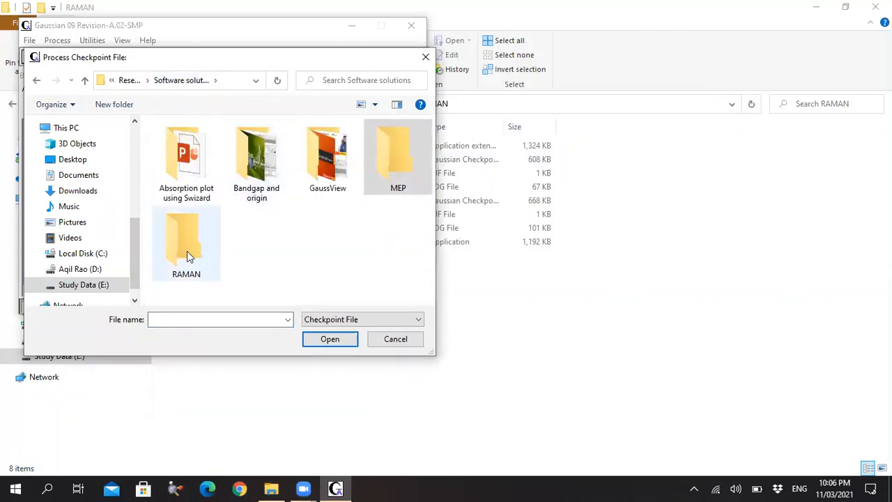
pyautogui.doubleClick(187, 248)
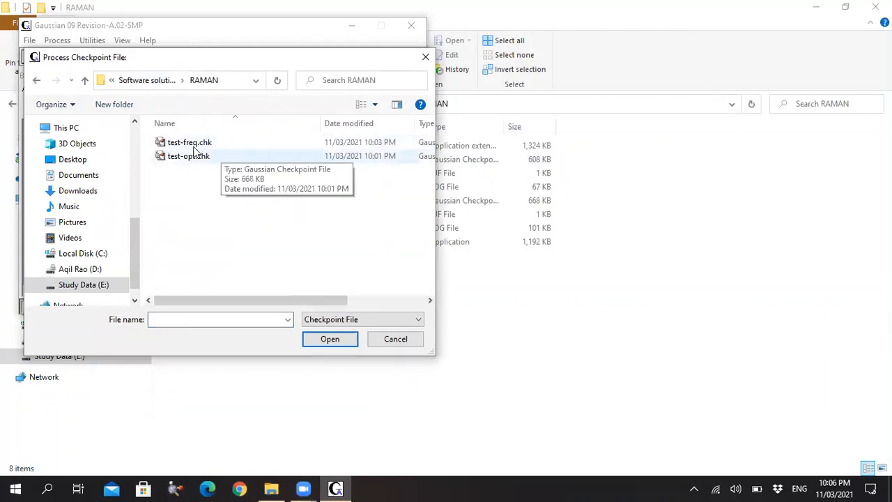
pyautogui.doubleClick(190, 144)
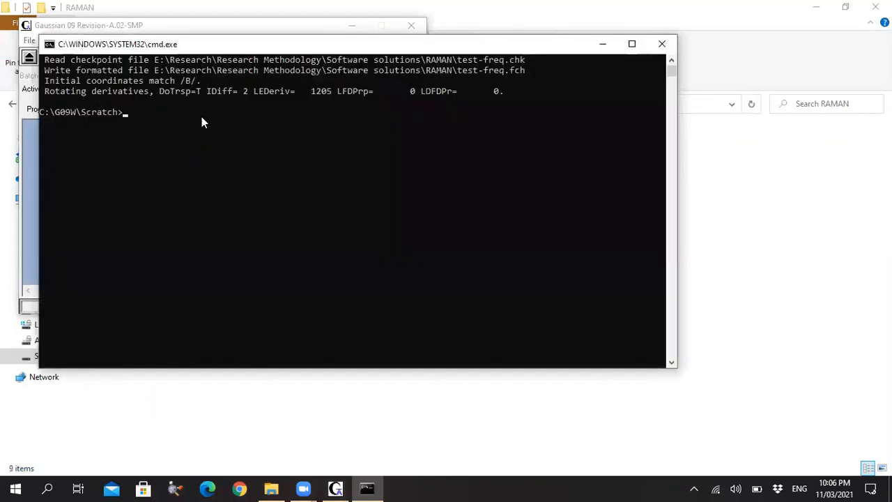
# Close the conversion's command window and Gaussian 09, and select test-freq.fch in the RAMAN folder.
pyautogui.click(661, 46)
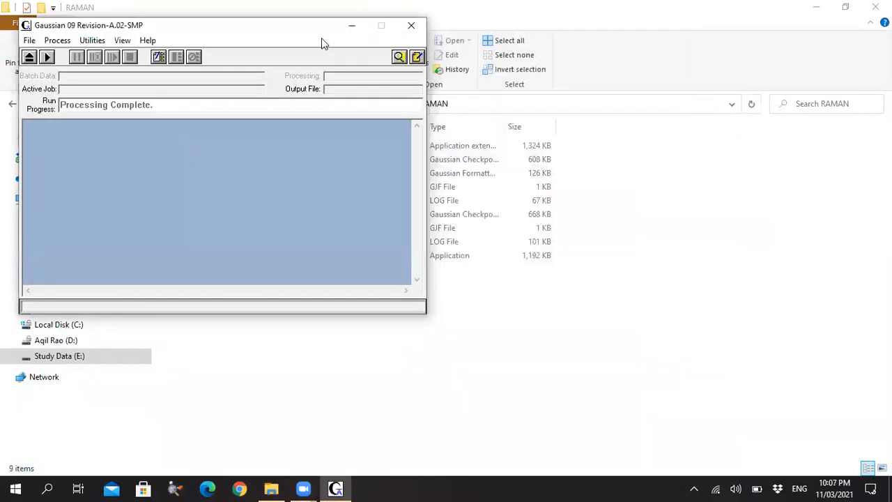
pyautogui.click(412, 25)
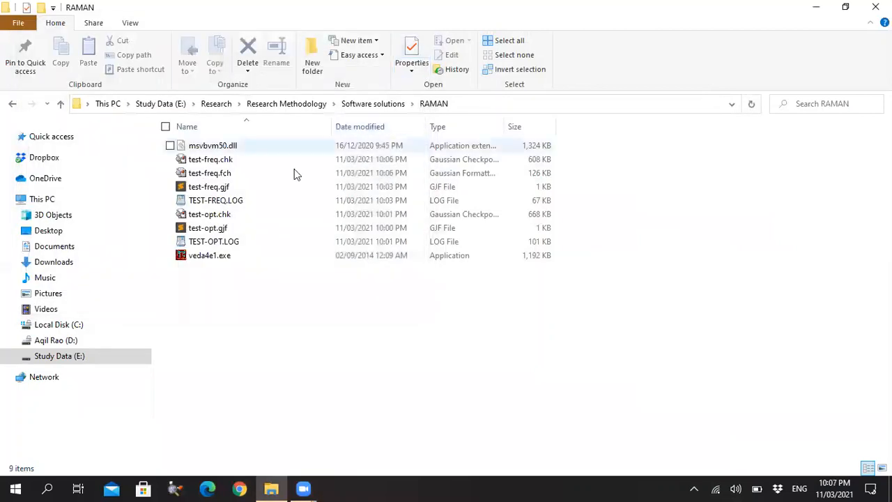
pyautogui.click(207, 174)
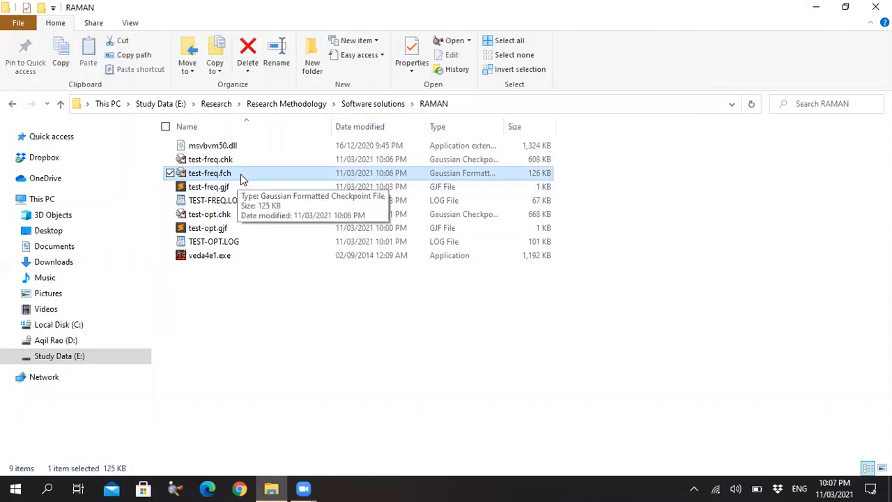
# Duplicate test-freq.fch in the RAMAN folder, rename the copy test-freq.fmu, and check the display setting for file name extensions.
pyautogui.hotkey('ctrl', 'c')
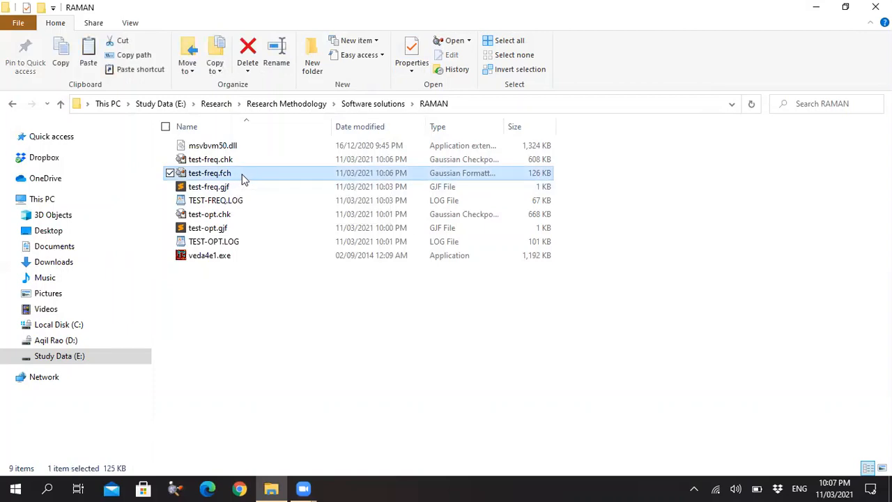
pyautogui.hotkey('ctrl', 'v')
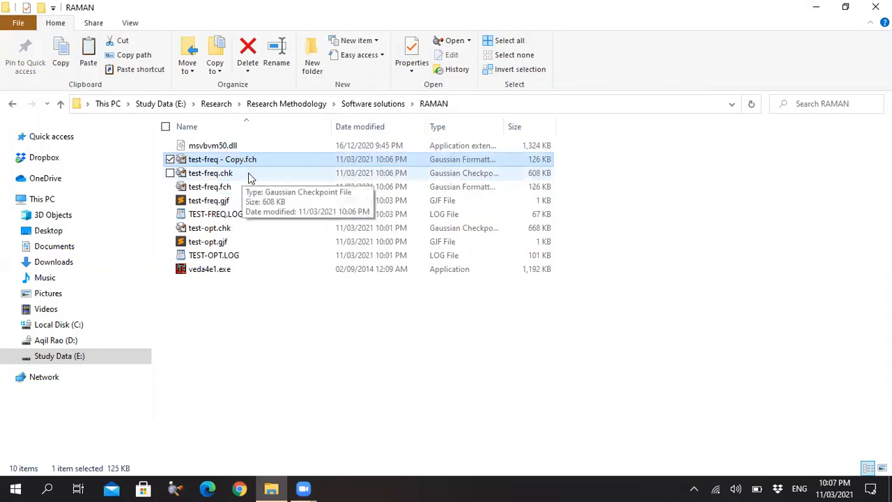
pyautogui.press('F2')
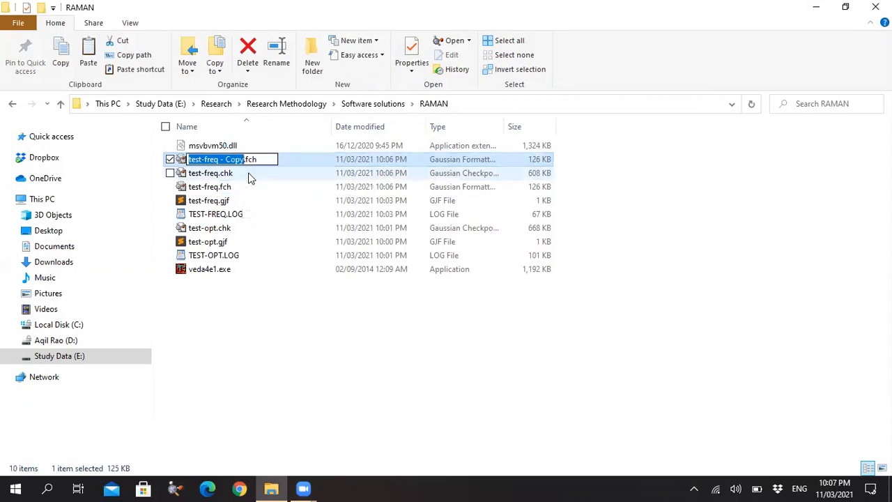
pyautogui.hotkey('ctrl', 'a')
pyautogui.write('tes')
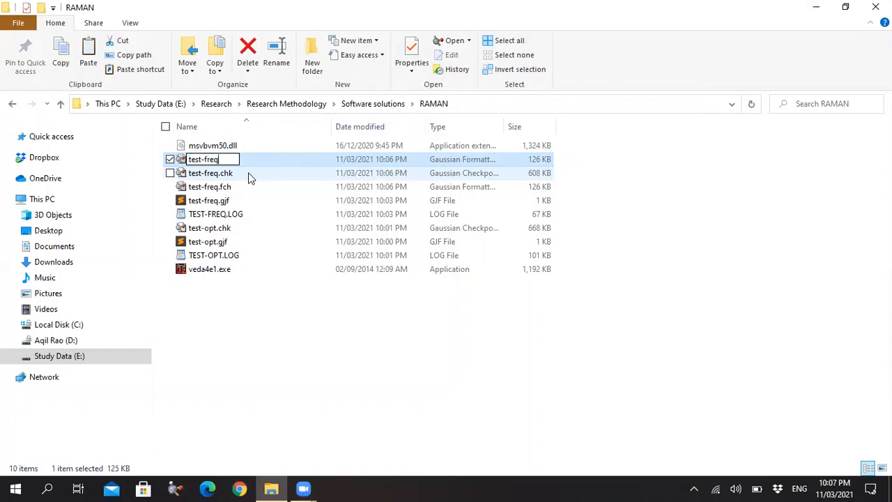
pyautogui.write('t-freq.fmu')
pyautogui.press('Return')
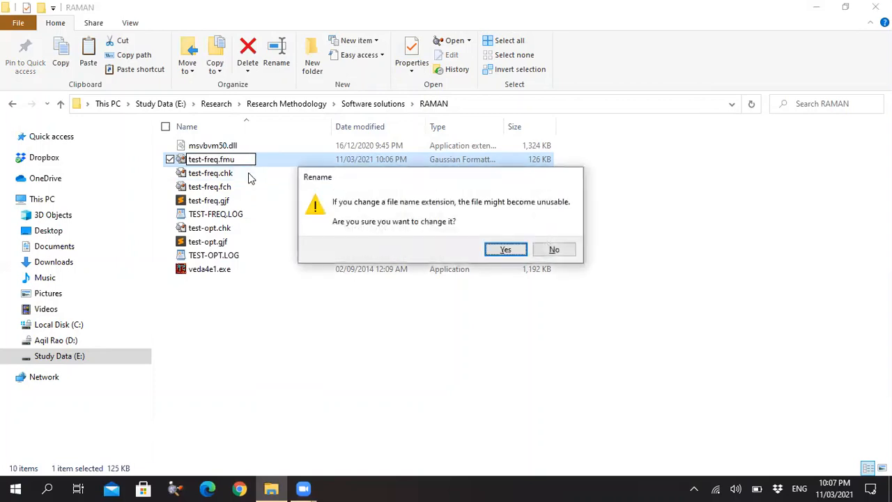
pyautogui.click(504, 250)
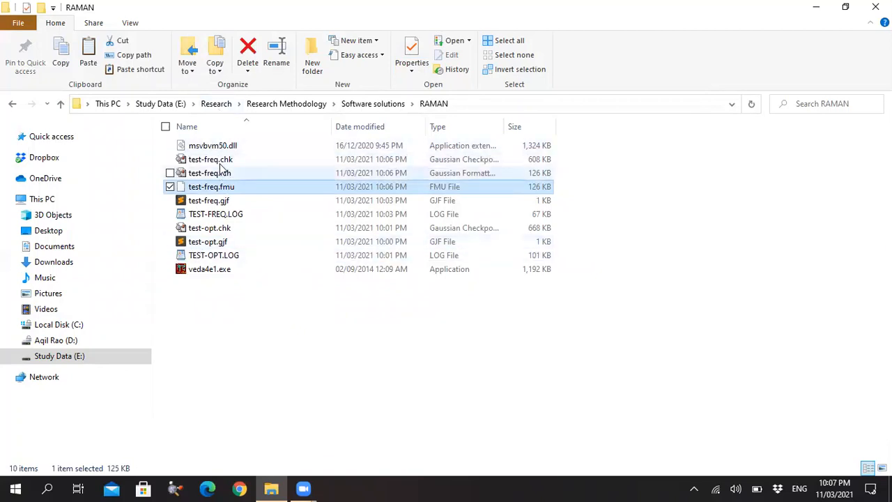
pyautogui.click(130, 23)
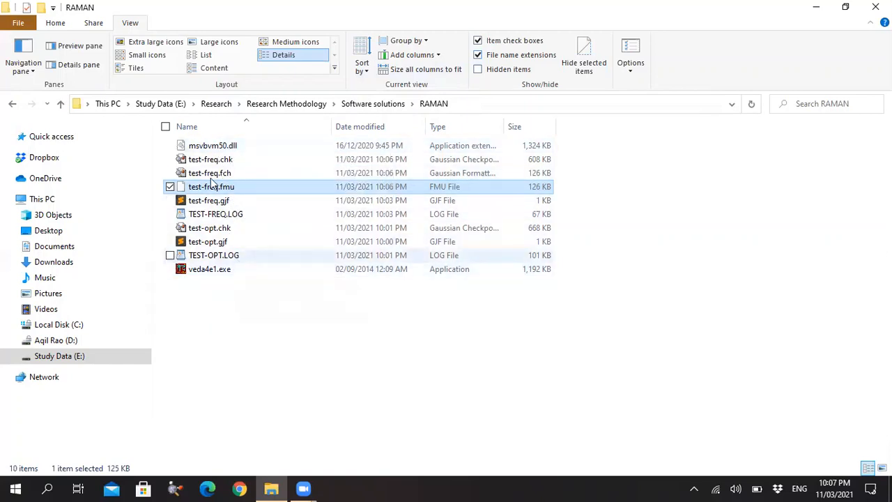
pyautogui.click(56, 23)
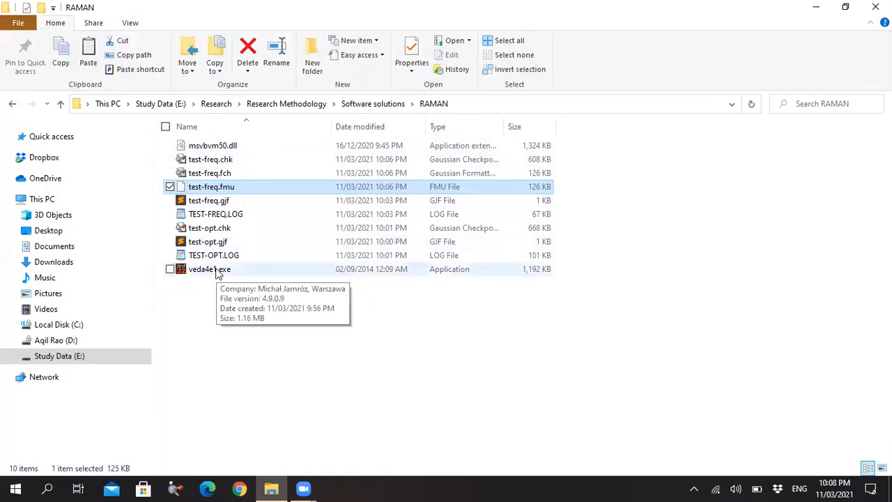
# Launch VEDA 4 from veda4e1.exe, load test-freq.fmu as input, and display the molecule's structure.
pyautogui.click(205, 276)
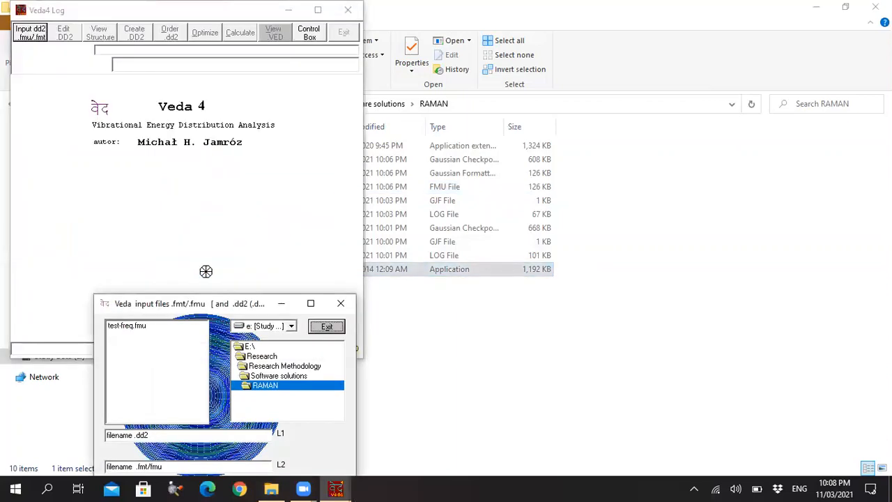
pyautogui.doubleClick(132, 325)
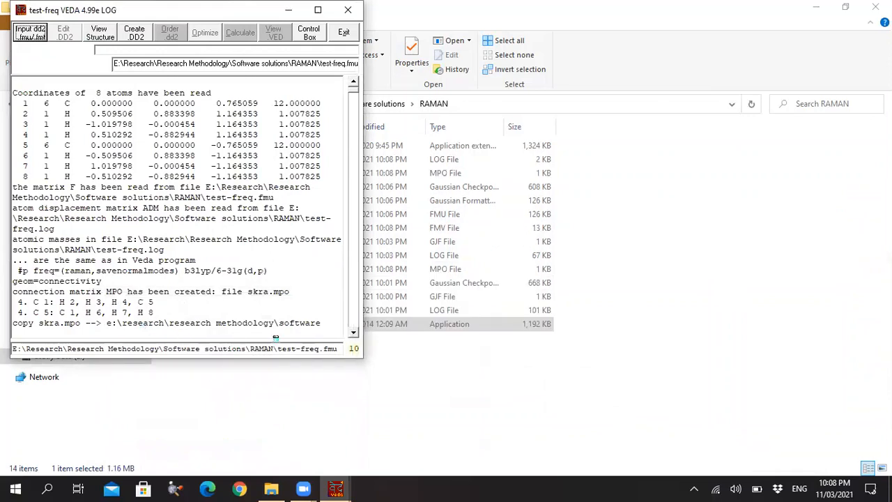
pyautogui.click(101, 37)
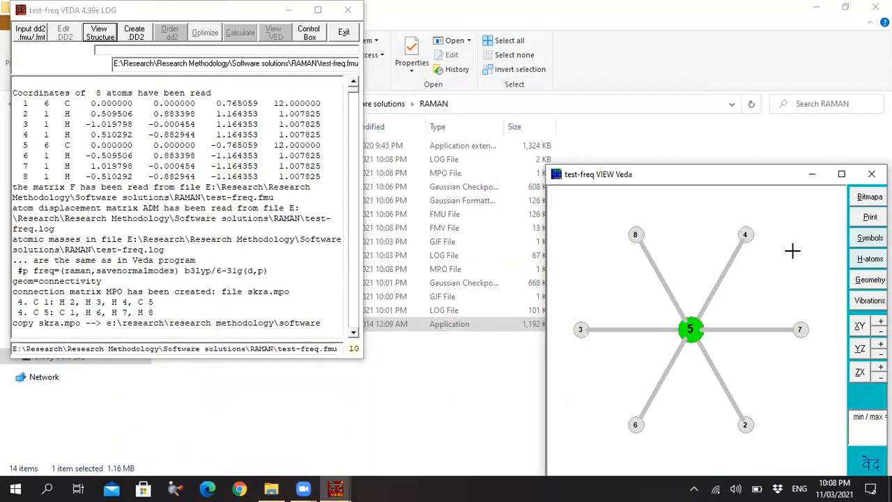
# Open and widen the vibrations list, animate the 3121.91 and 3042.58 modes, and stop the animation.
pyautogui.click(864, 300)
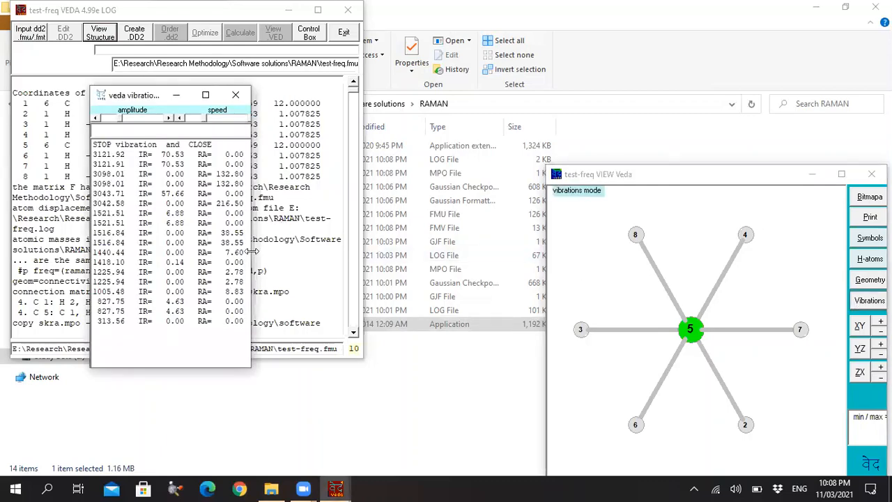
pyautogui.moveTo(251, 251); pyautogui.dragTo(343, 251)
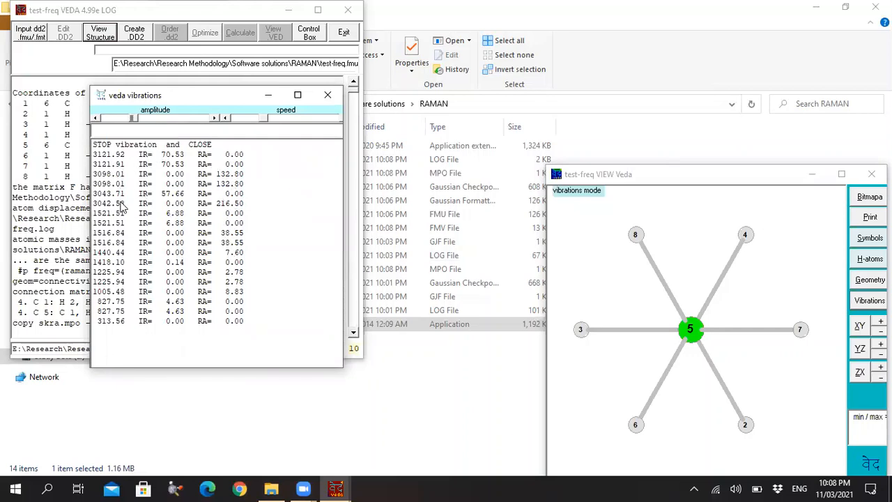
pyautogui.click(232, 165)
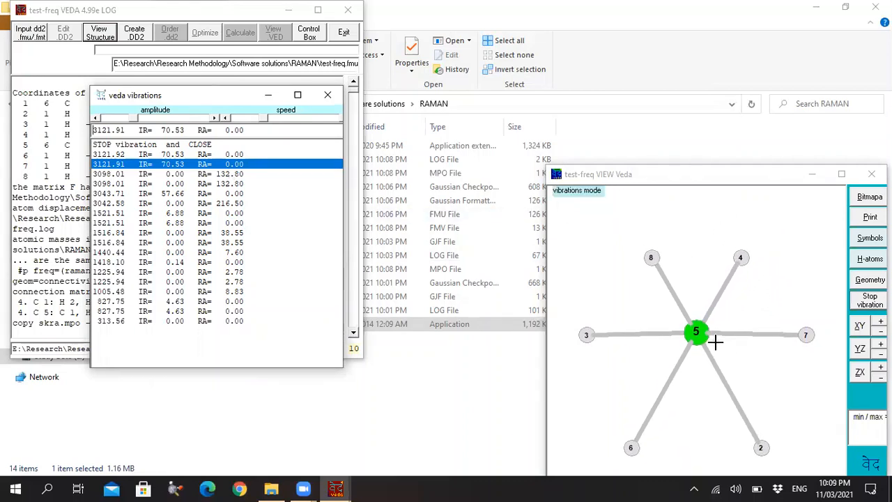
pyautogui.click(233, 205)
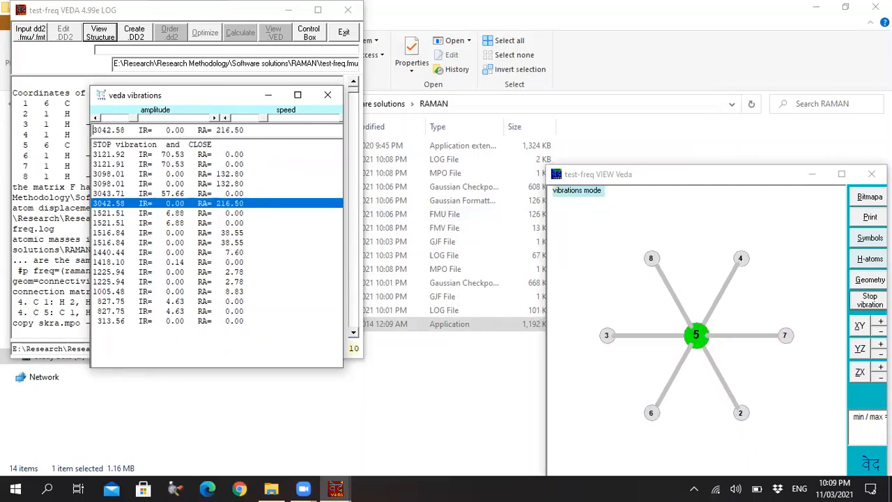
pyautogui.click(870, 301)
# Switch on geometry mode, tilt the structure, and try hiding the hydrogen atoms and showing element symbols instead of atom numbers.
pyautogui.click(870, 280)
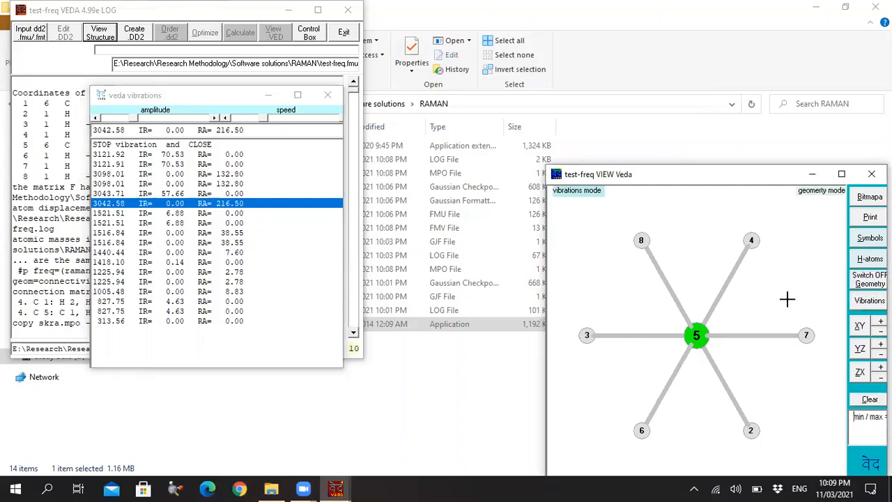
pyautogui.moveTo(788, 299); pyautogui.dragTo(839, 271)
pyautogui.click(869, 259)
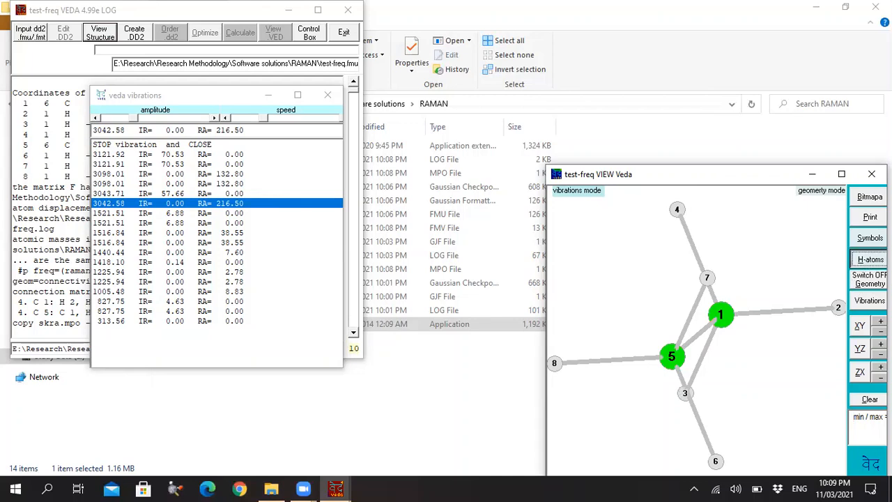
pyautogui.click(870, 259)
pyautogui.click(869, 238)
pyautogui.click(868, 239)
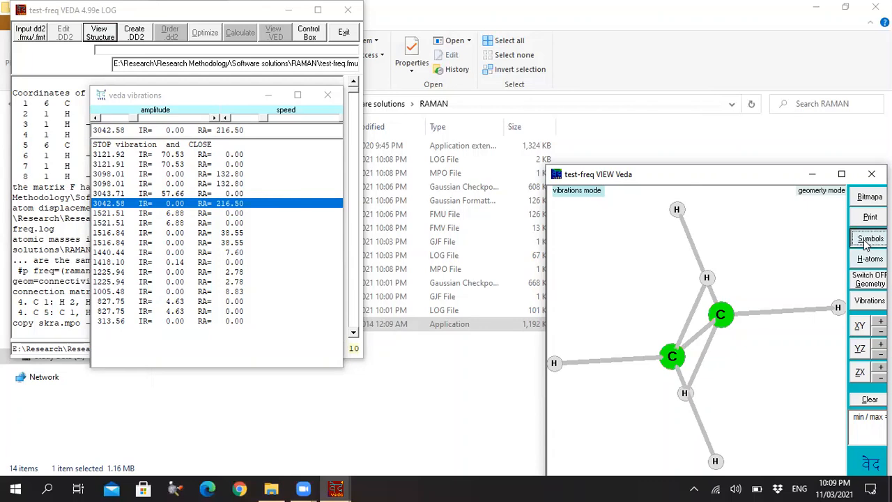
pyautogui.click(867, 239)
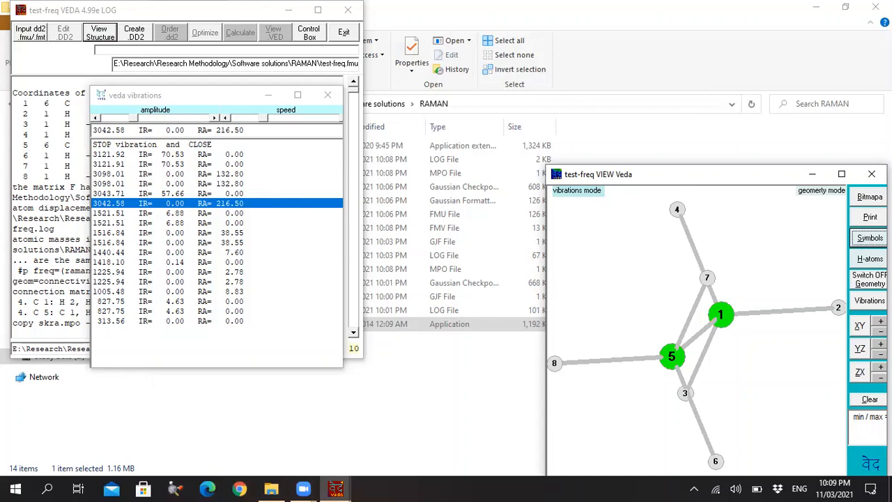
# Rotate the molecule in the positive direction in the XY, YZ and ZX planes, and clear the geometry readout.
pyautogui.click(880, 321)
pyautogui.click(881, 322)
pyautogui.click(880, 322)
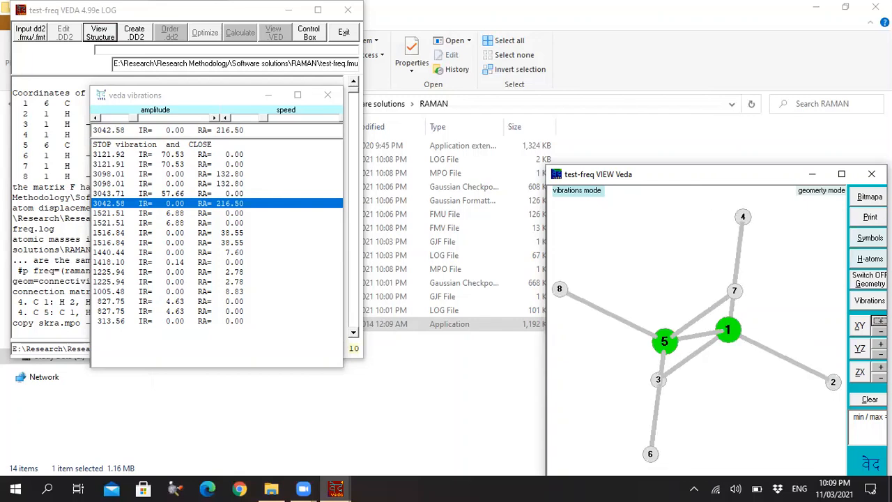
pyautogui.click(881, 344)
pyautogui.click(880, 344)
pyautogui.click(880, 344)
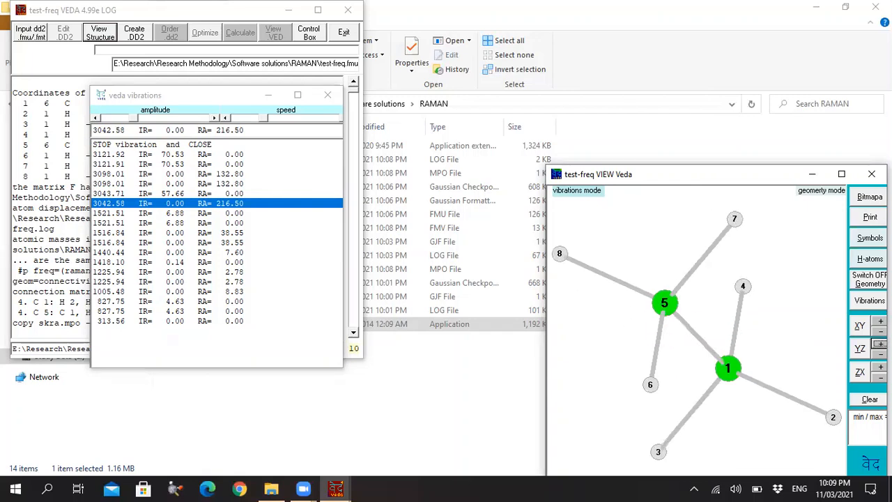
pyautogui.click(880, 368)
pyautogui.click(881, 367)
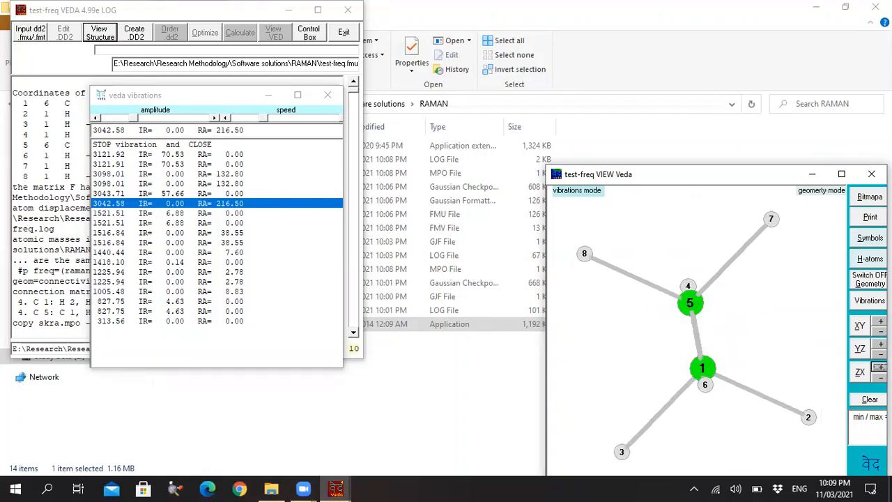
pyautogui.click(870, 399)
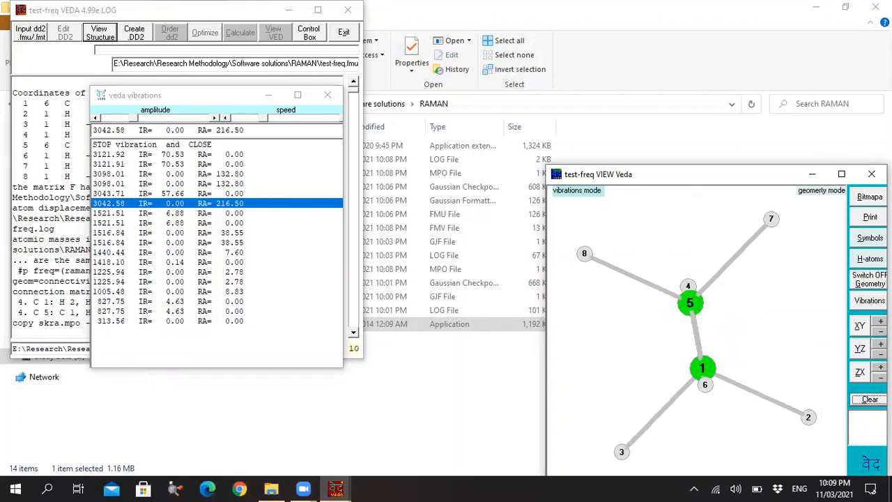
# Close the vibrations list, dismissing it again each time it reappears from the structure view.
pyautogui.click(326, 96)
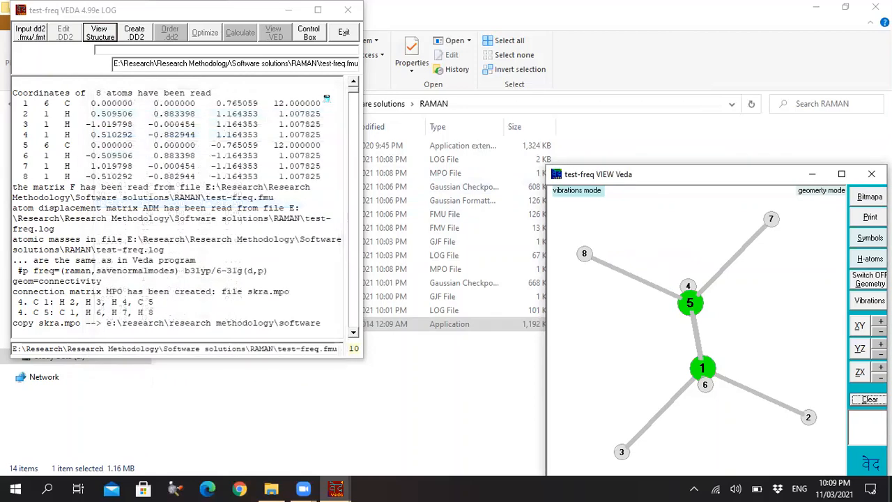
pyautogui.click(576, 196)
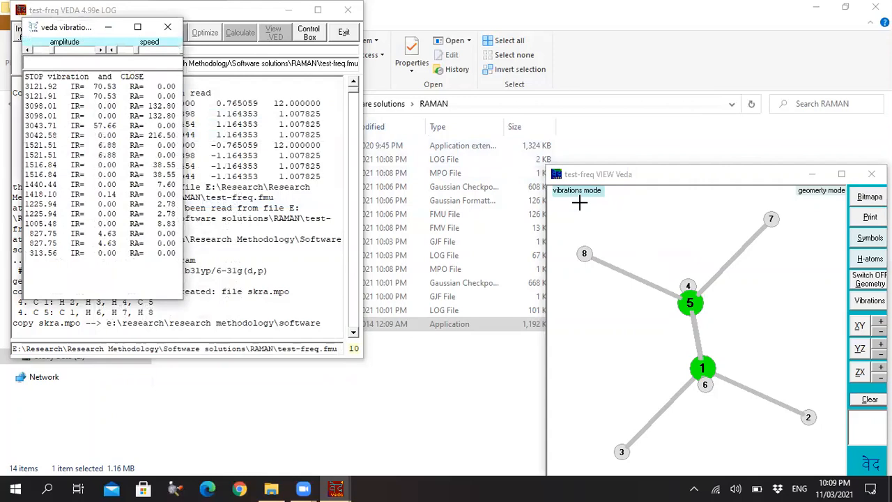
pyautogui.click(168, 26)
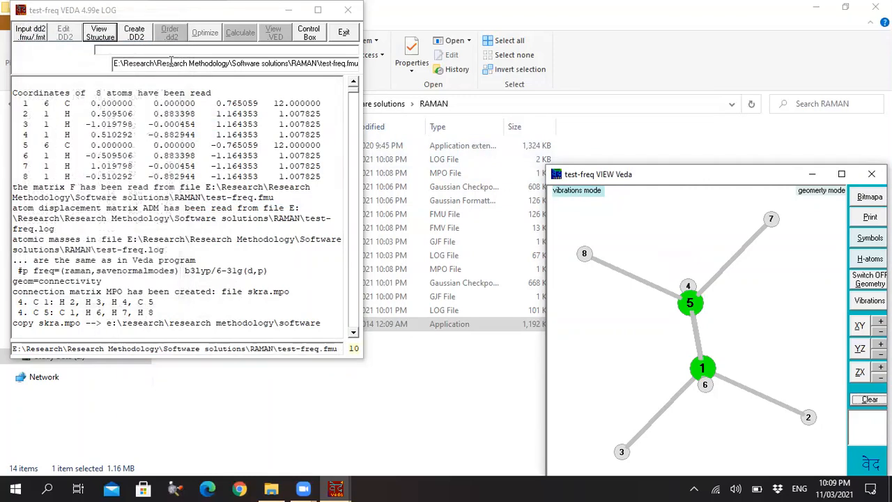
pyautogui.click(709, 221)
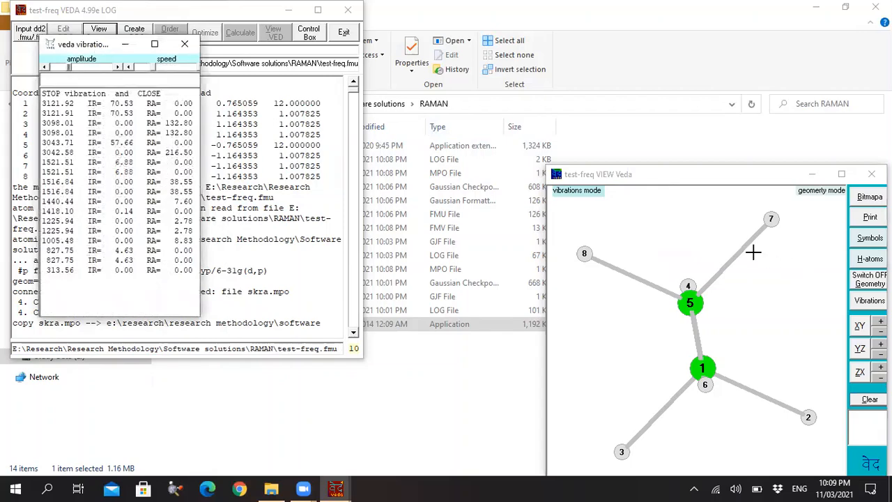
pyautogui.click(184, 46)
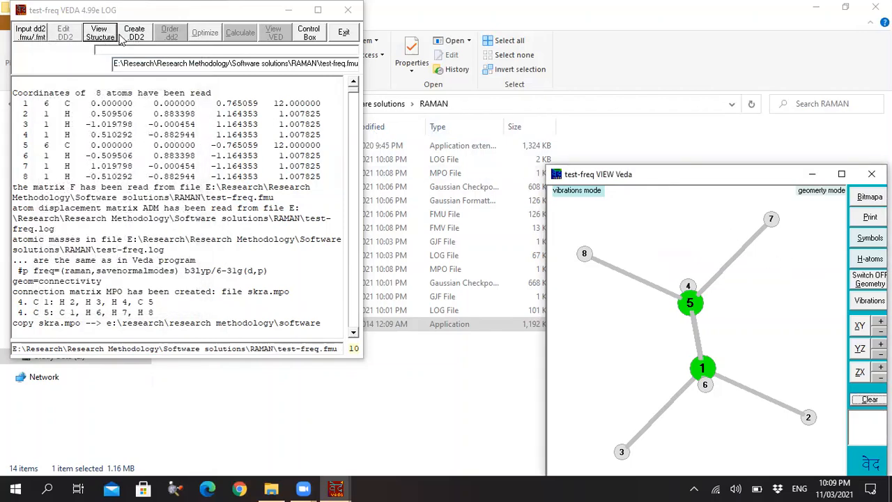
# Create the DD2 coordinate file for test-freq, calculate the vibrational energy distribution, and leave mix mode.
pyautogui.click(130, 38)
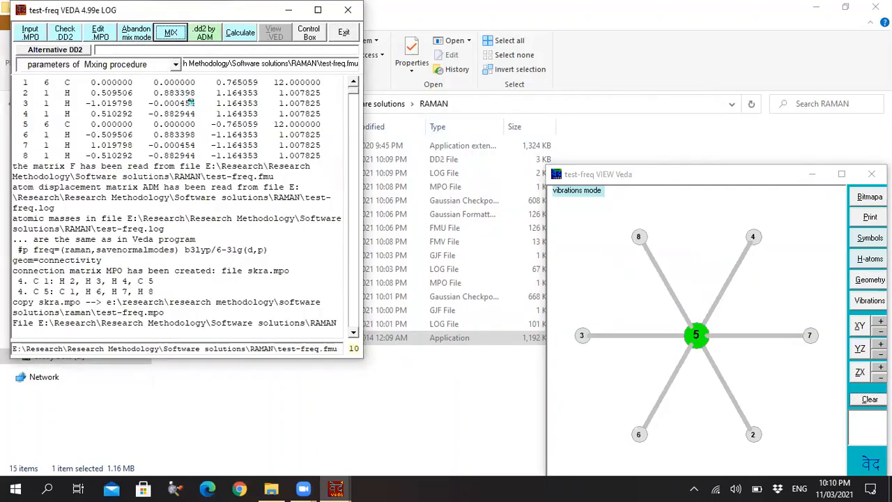
pyautogui.click(240, 35)
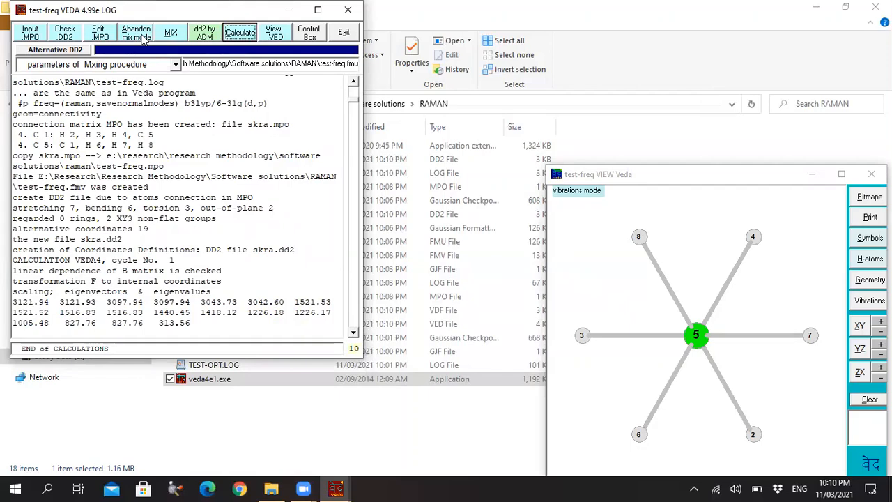
pyautogui.click(140, 36)
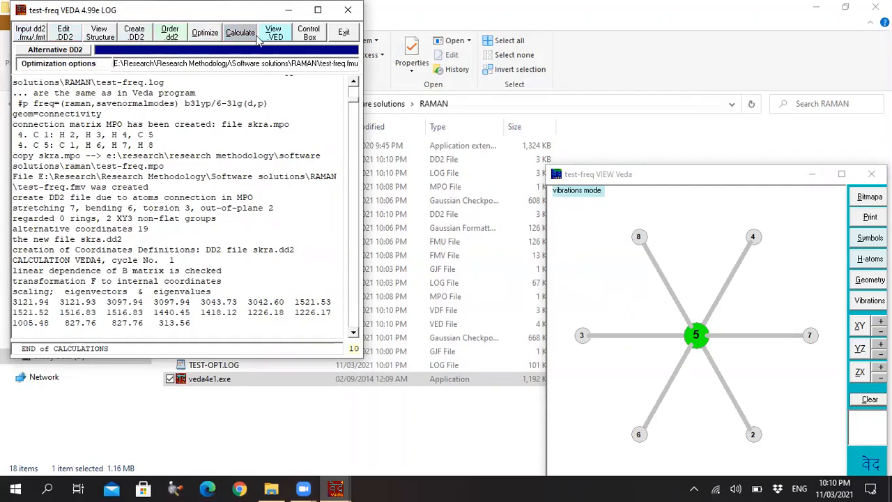
# Optimize the internal coordinate set and overwrite the existing test-freq.ved with the improved results.
pyautogui.click(205, 35)
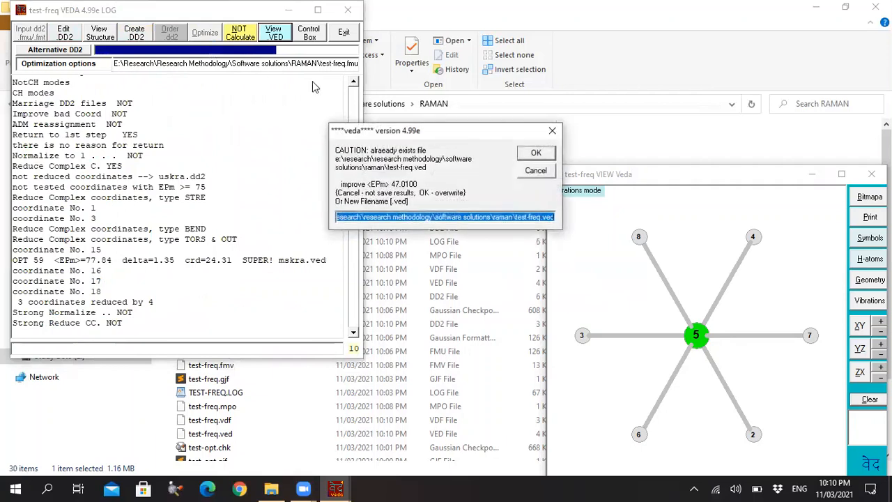
pyautogui.click(535, 154)
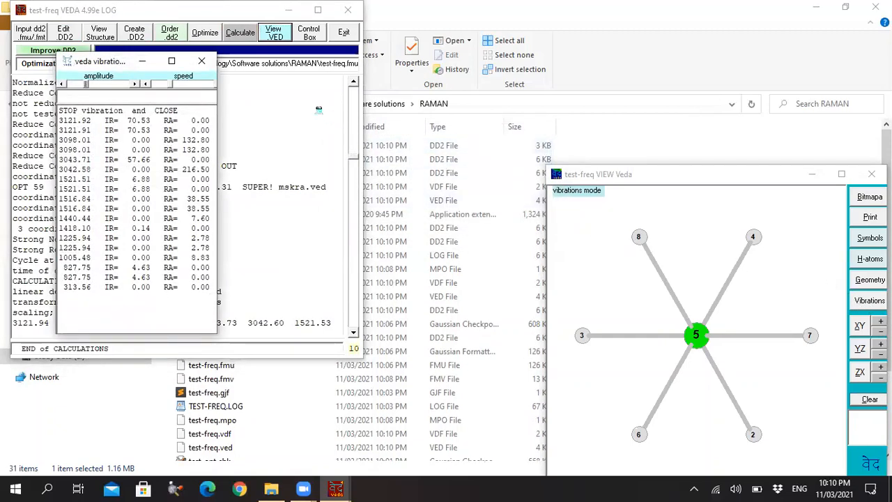
# Close the vibrations list and exit VEDA, erasing its scratch files.
pyautogui.click(202, 63)
pyautogui.click(341, 35)
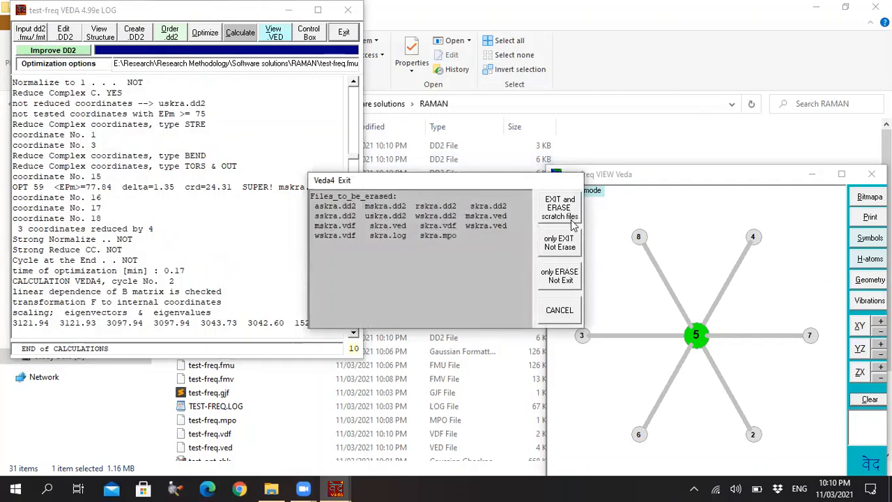
pyautogui.click(561, 213)
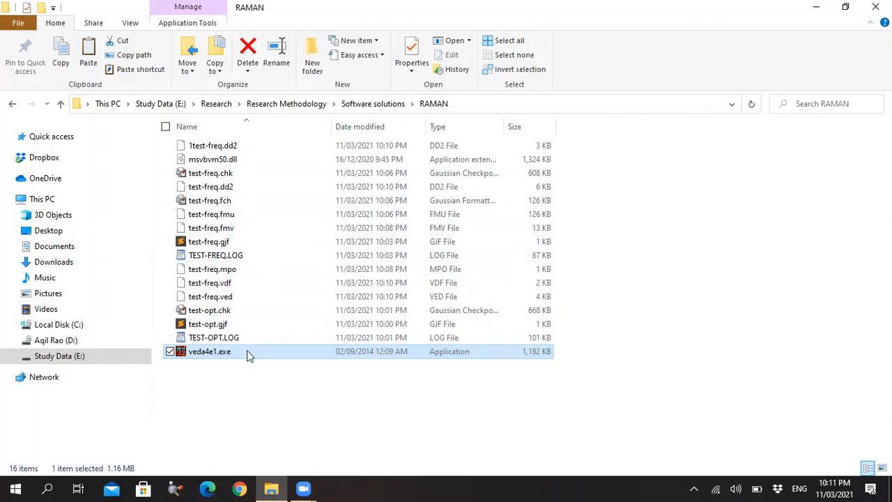
# Open TEST-OPT.LOG from the RAMAN folder in GaussView to view the optimized ethane structure.
pyautogui.click(227, 337)
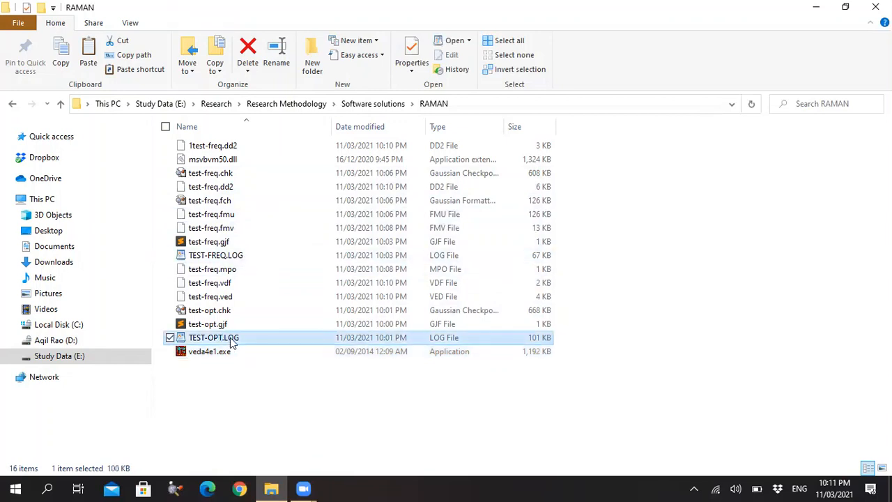
pyautogui.rightClick(228, 337)
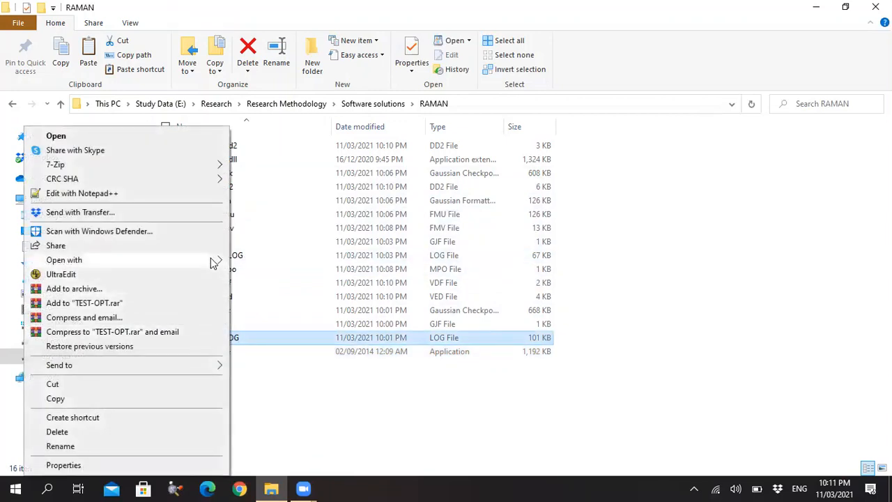
pyautogui.moveTo(216, 260)
pyautogui.click(260, 263)
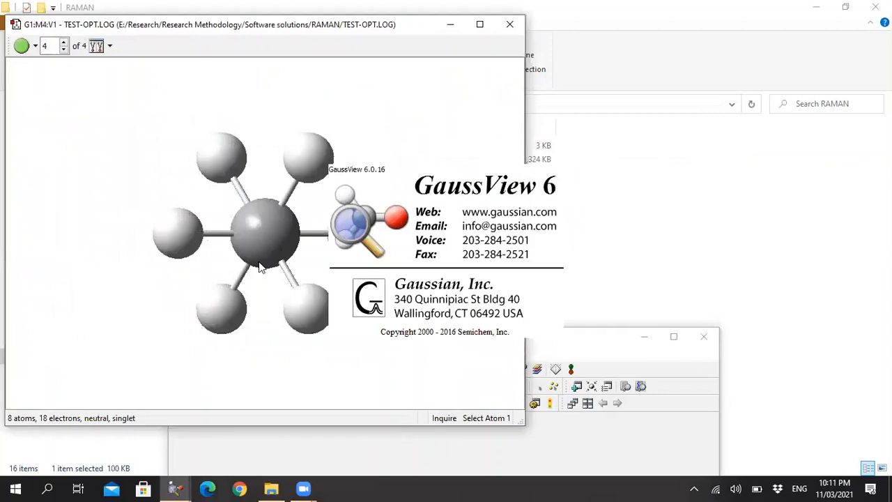
pyautogui.moveTo(591, 339); pyautogui.dragTo(608, 324)
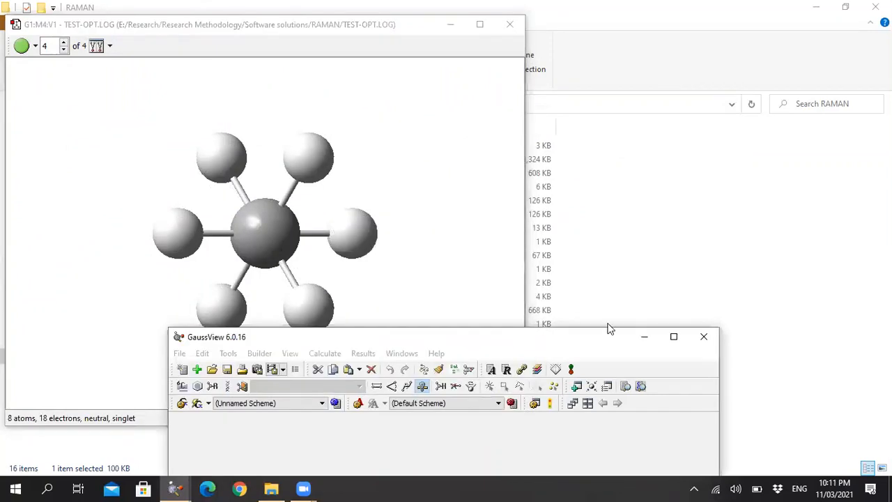
pyautogui.moveTo(760, 328); pyautogui.dragTo(760, 320)
pyautogui.moveTo(474, 197); pyautogui.dragTo(412, 202)
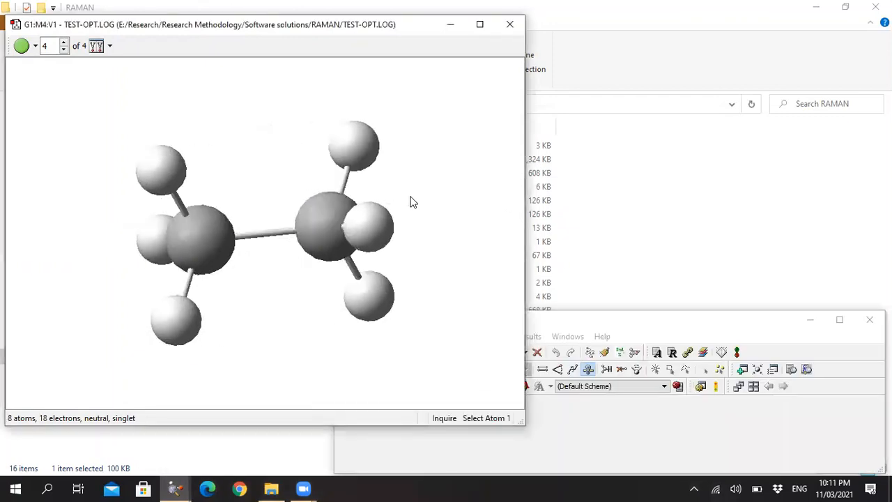
# Measure the carbon–carbon bond length of the optimized ethane molecule with the Modify Bond tool.
pyautogui.click(604, 322)
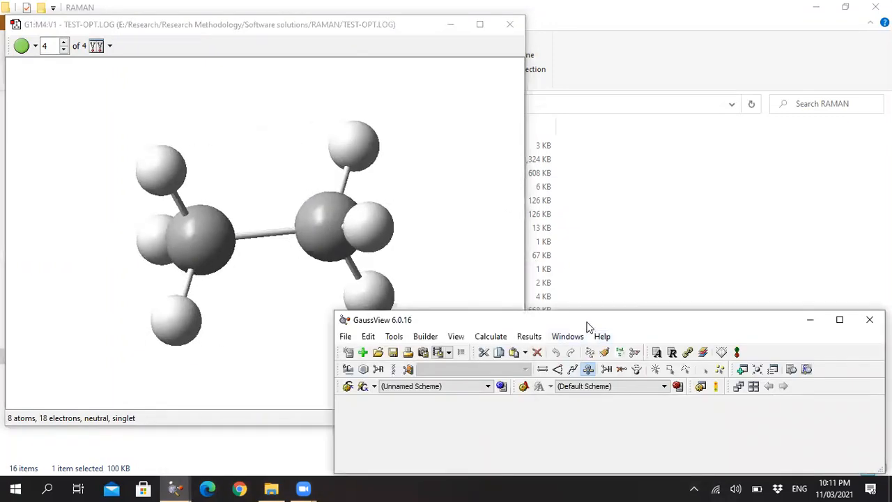
pyautogui.click(544, 370)
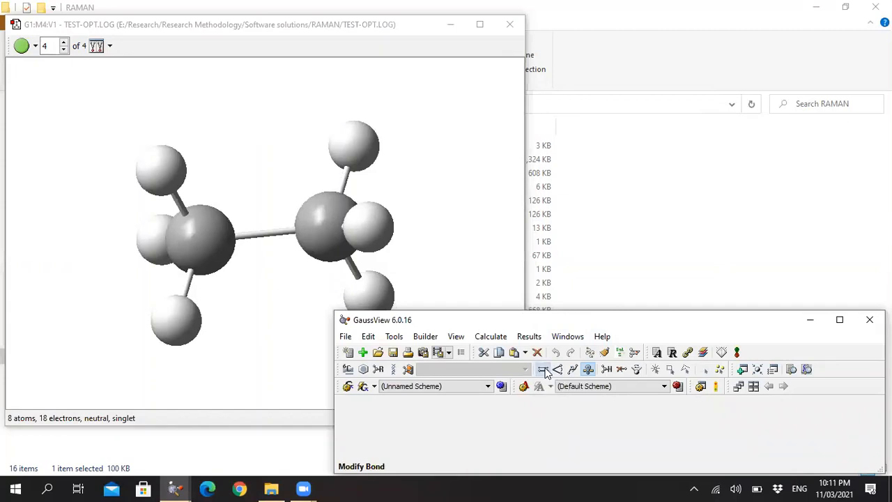
pyautogui.click(194, 242)
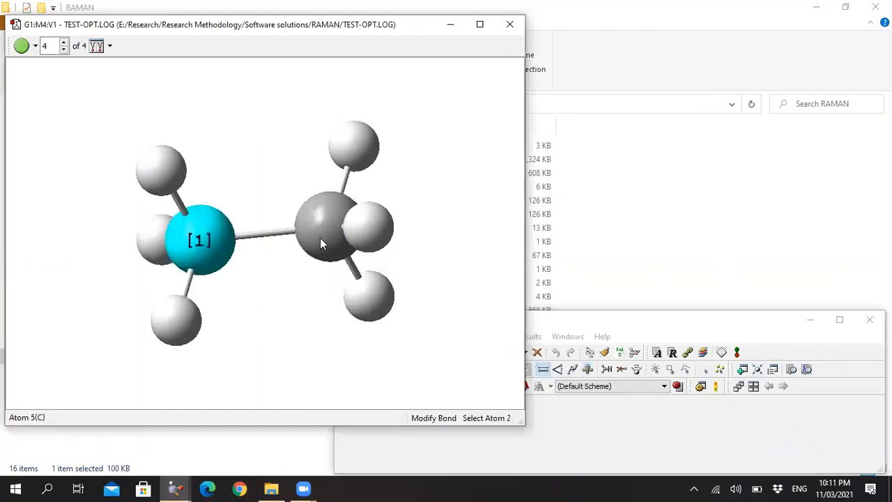
pyautogui.click(321, 239)
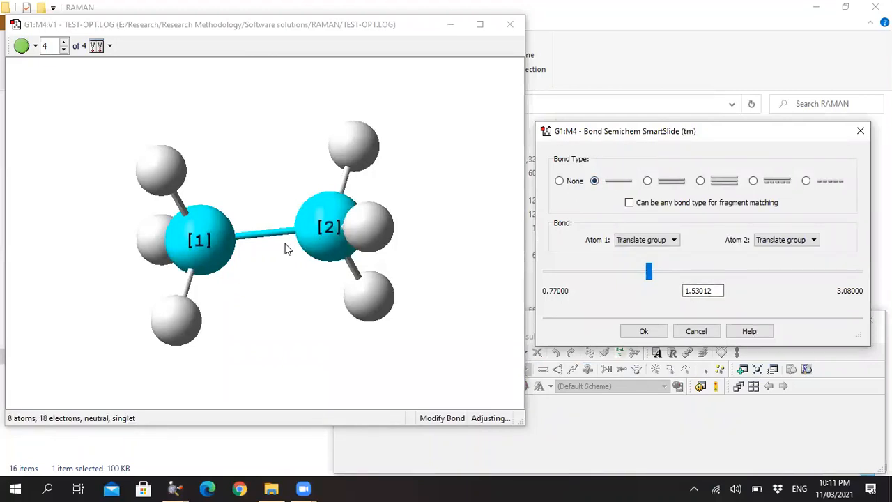
pyautogui.click(656, 333)
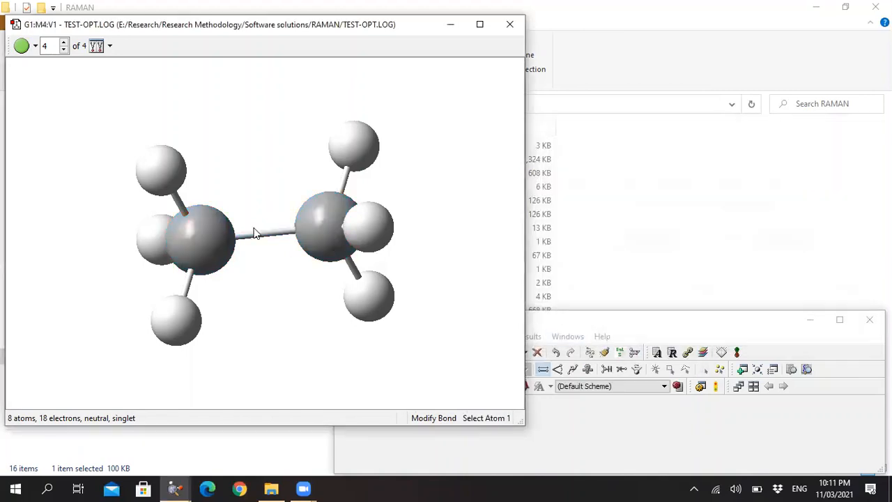
# Measure a carbon–hydrogen bond length in the ethane molecule, and cancel the bond dialog without changes.
pyautogui.click(352, 147)
pyautogui.click(323, 212)
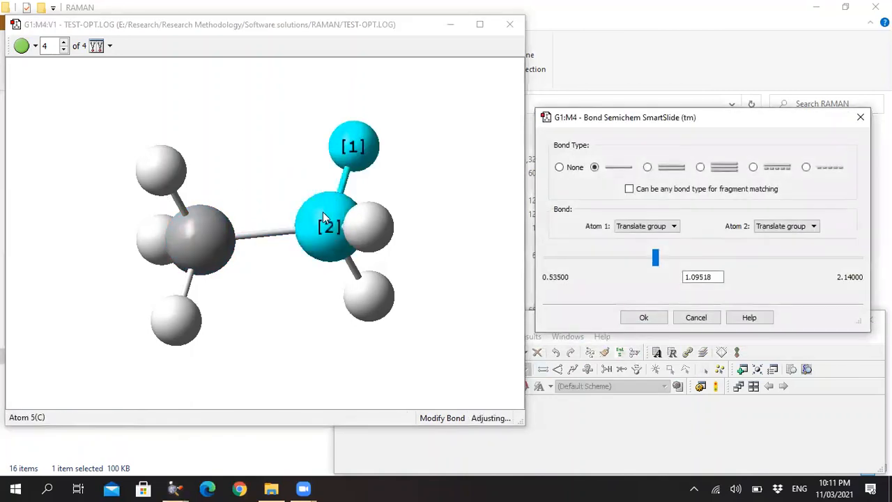
pyautogui.click(693, 318)
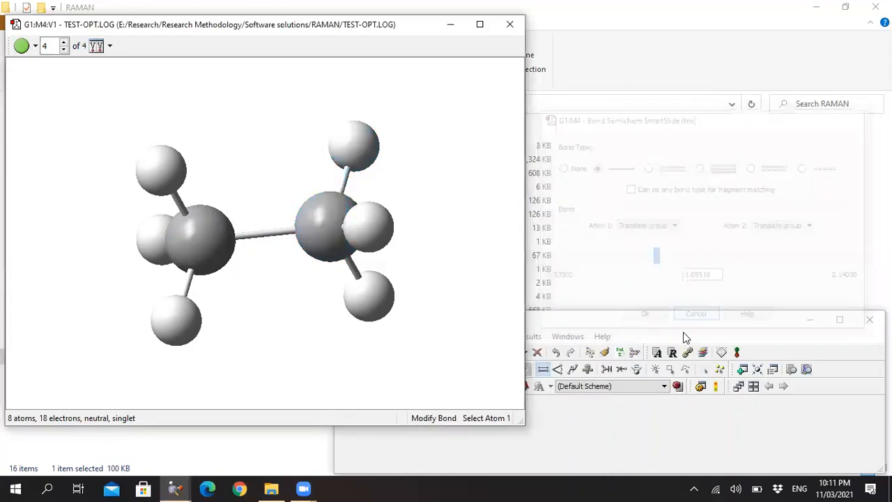
# Measure a hydrogen–carbon–carbon bond angle in the ethane molecule with the Modify Angle tool.
pyautogui.click(559, 370)
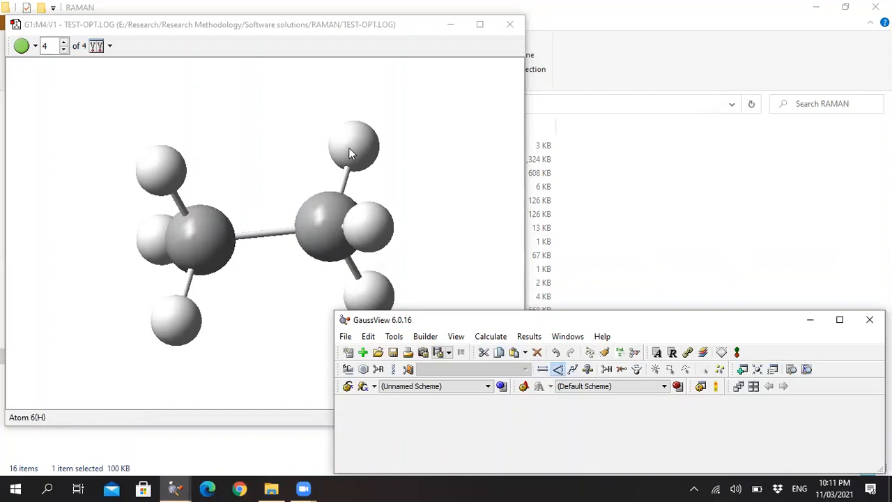
pyautogui.click(359, 183)
pyautogui.click(335, 221)
pyautogui.click(205, 238)
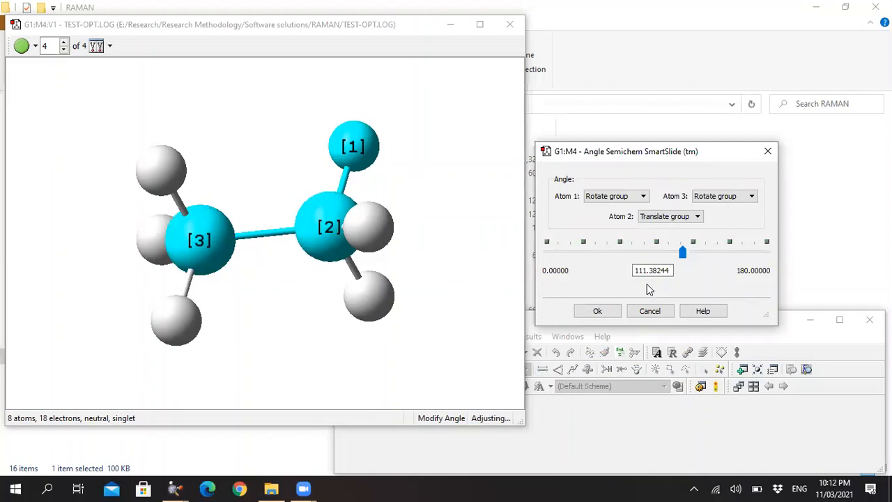
pyautogui.click(598, 312)
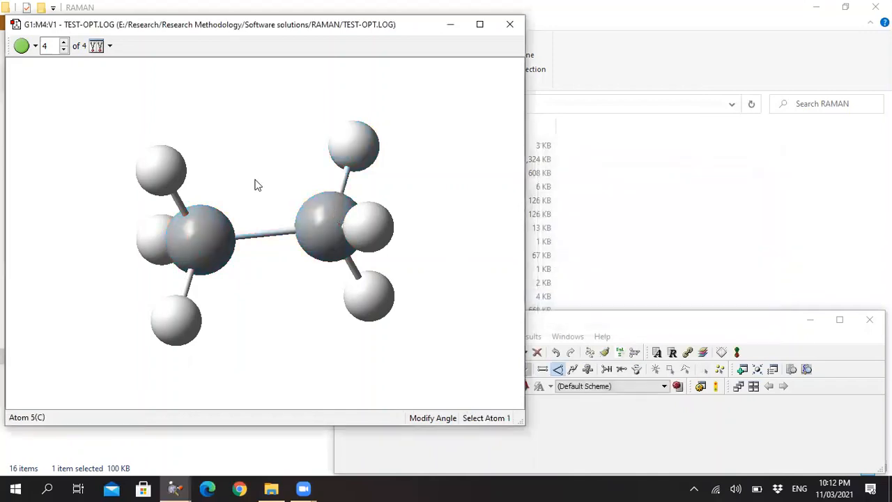
# Measure the angle between two hydrogens bonded to the same carbon, keeping the geometry as it is.
pyautogui.click(162, 172)
pyautogui.click(196, 270)
pyautogui.click(178, 322)
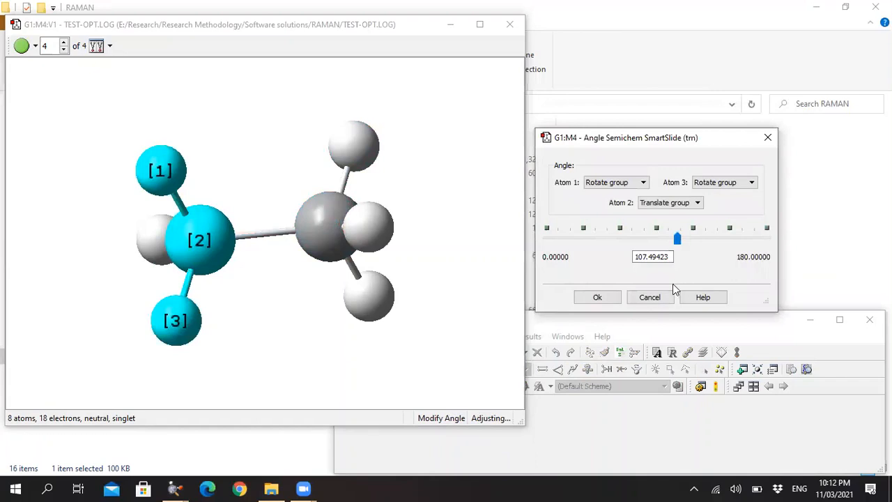
pyautogui.click(598, 306)
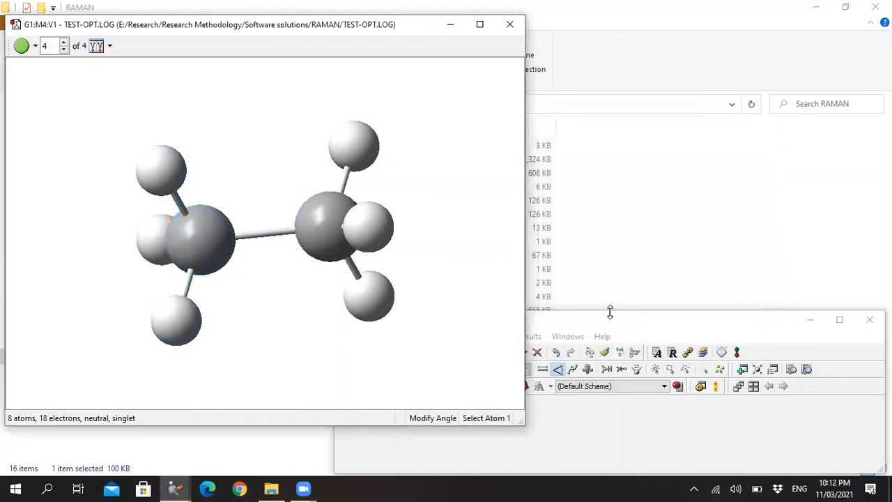
# Measure the H–C–C–H dihedral angle between hydrogens on opposite carbons with the Modify Dihedral tool.
pyautogui.click(573, 370)
pyautogui.click(359, 157)
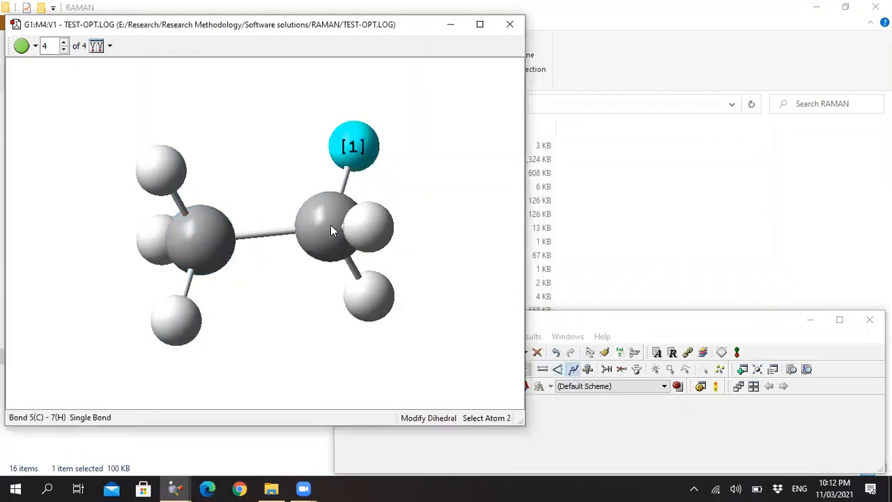
pyautogui.click(330, 225)
pyautogui.click(213, 236)
pyautogui.click(174, 319)
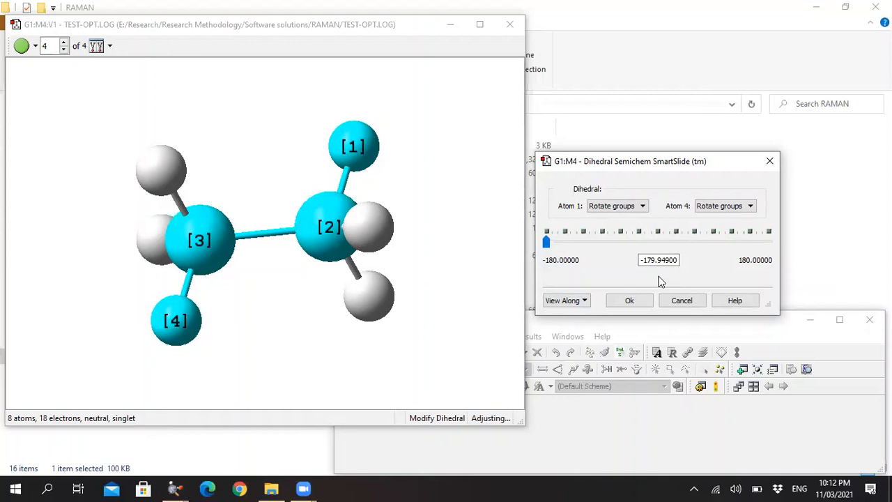
pyautogui.click(631, 301)
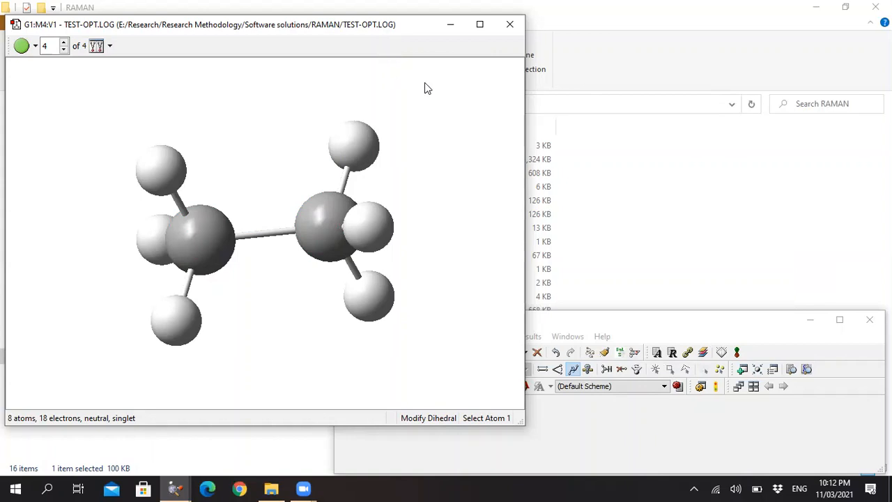
# Open the atom properties results, display the atomic numbers on the atoms, and hide them again.
pyautogui.rightClick(435, 97)
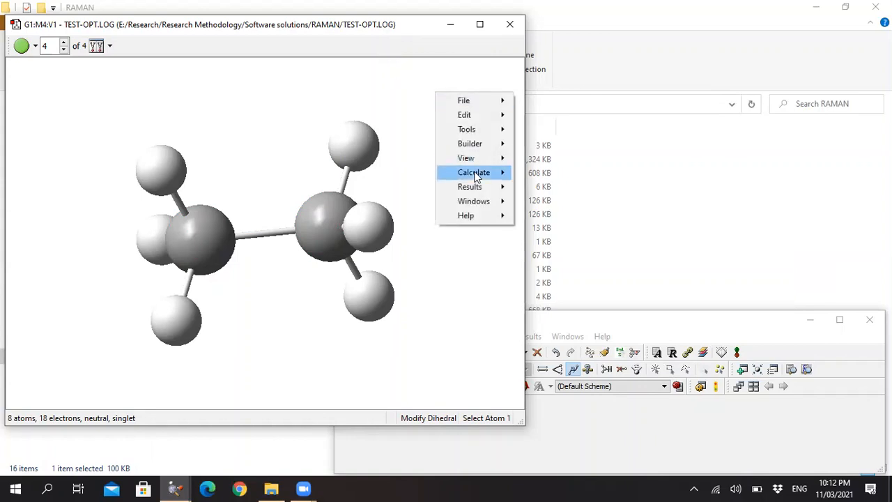
pyautogui.moveTo(488, 173)
pyautogui.moveTo(496, 189)
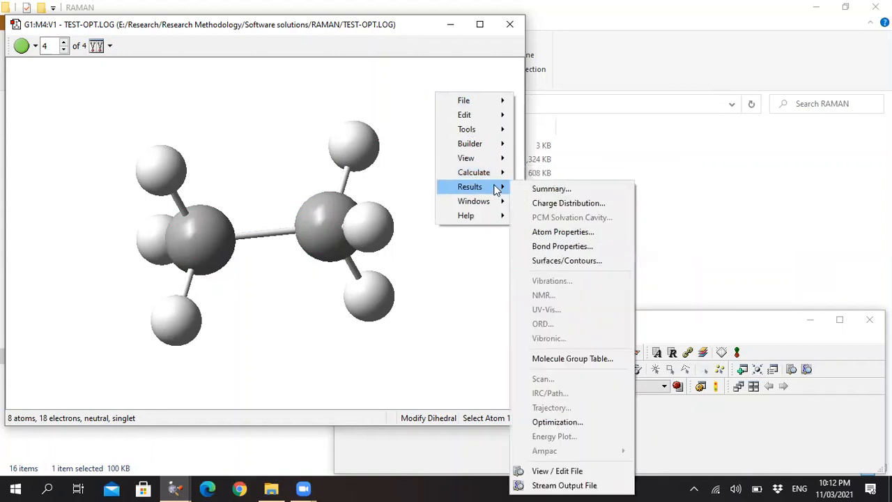
pyautogui.click(563, 233)
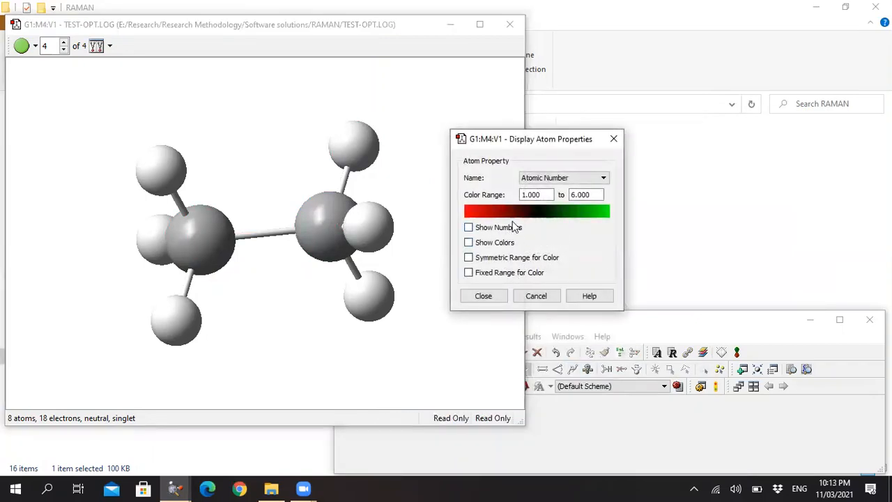
pyautogui.click(560, 180)
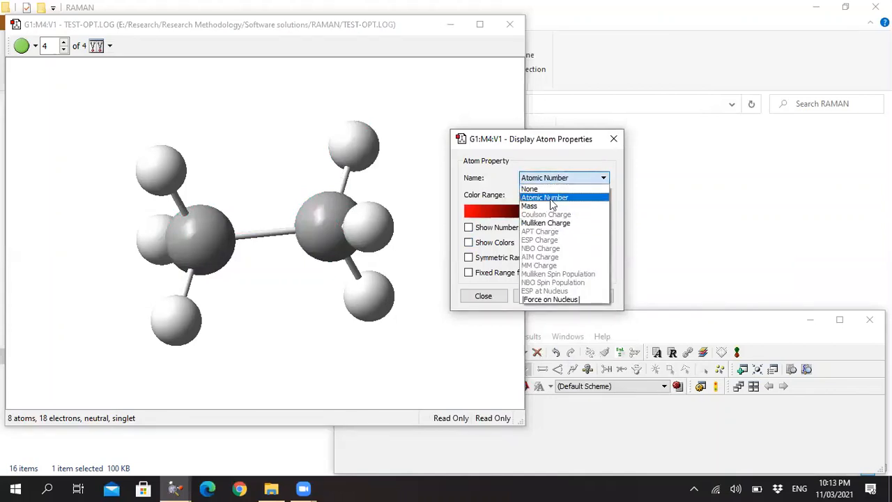
pyautogui.click(487, 184)
pyautogui.click(502, 231)
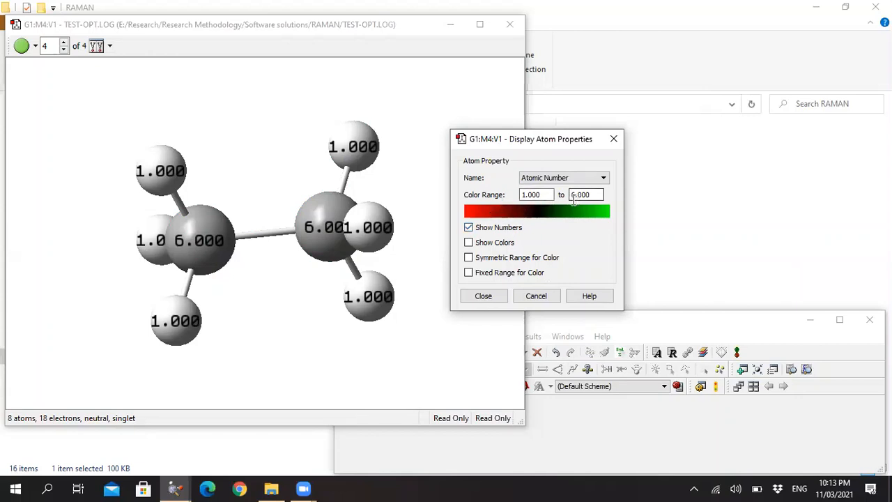
pyautogui.click(502, 229)
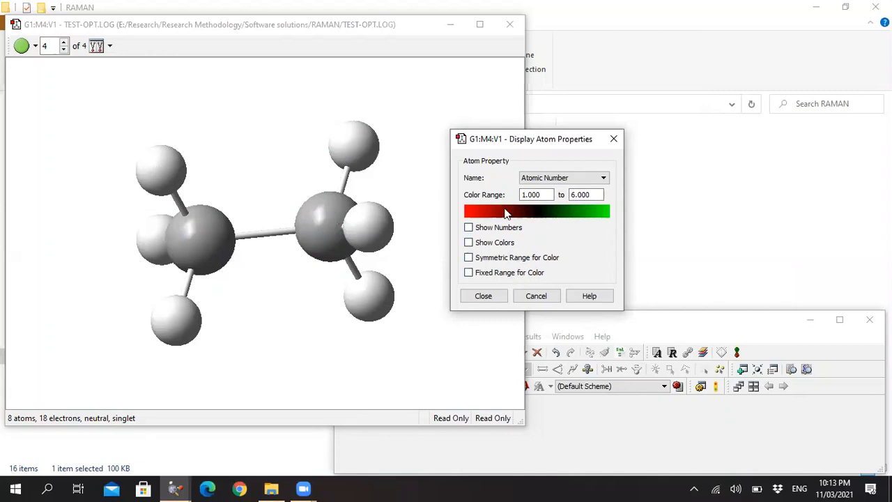
# Look through the available atom properties, trying Mass, and cancel the atom properties display.
pyautogui.click(549, 181)
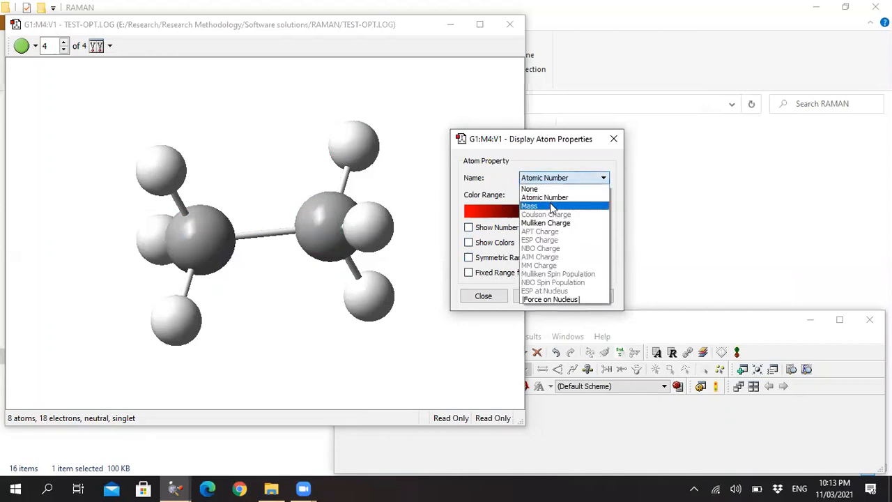
pyautogui.click(551, 205)
pyautogui.click(544, 177)
pyautogui.click(483, 288)
pyautogui.click(551, 299)
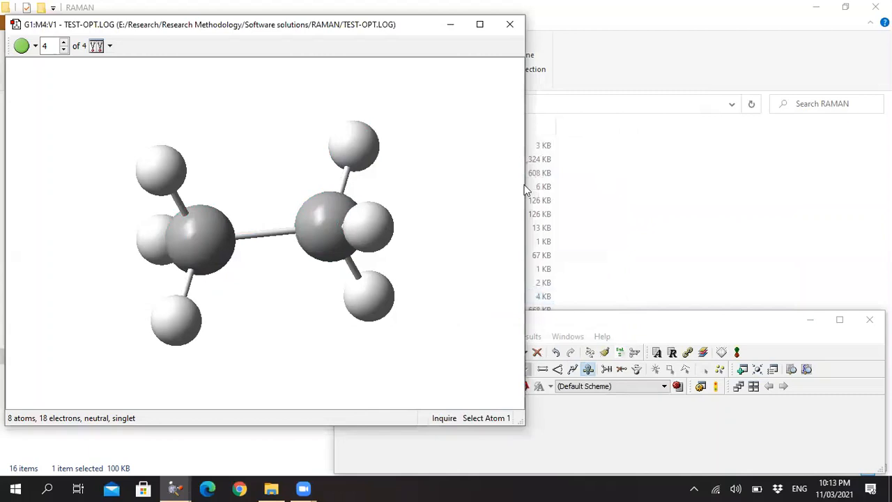
# Close the TEST-OPT.LOG structure and open test-opt.chk from the RAMAN folder in GaussView.
pyautogui.click(510, 24)
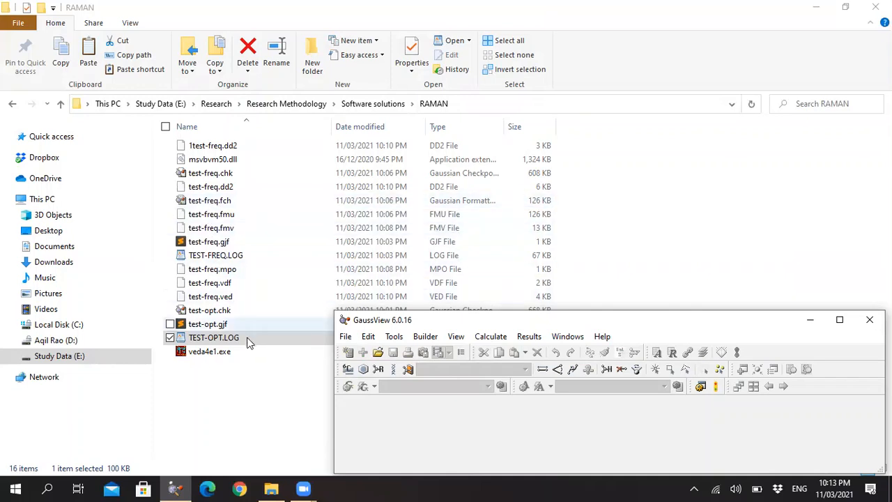
pyautogui.click(224, 314)
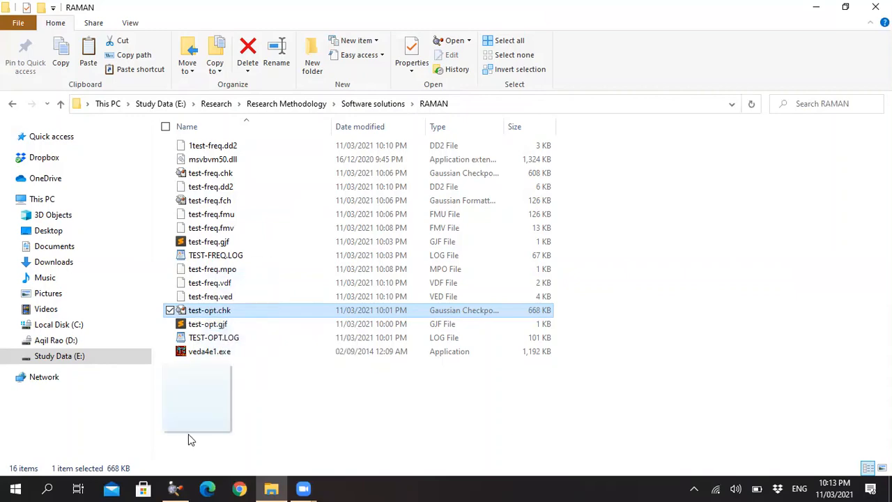
pyautogui.click(167, 486)
pyautogui.moveTo(167, 487); pyautogui.dragTo(411, 443)
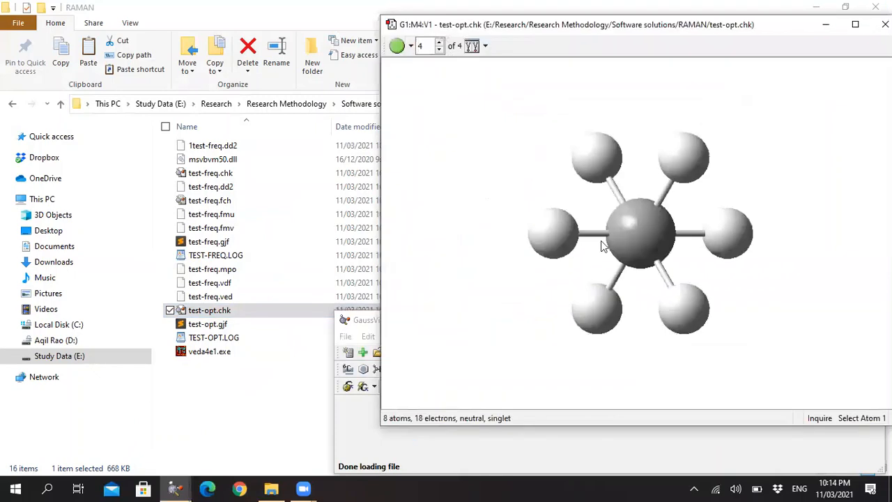
pyautogui.moveTo(683, 223); pyautogui.dragTo(710, 181)
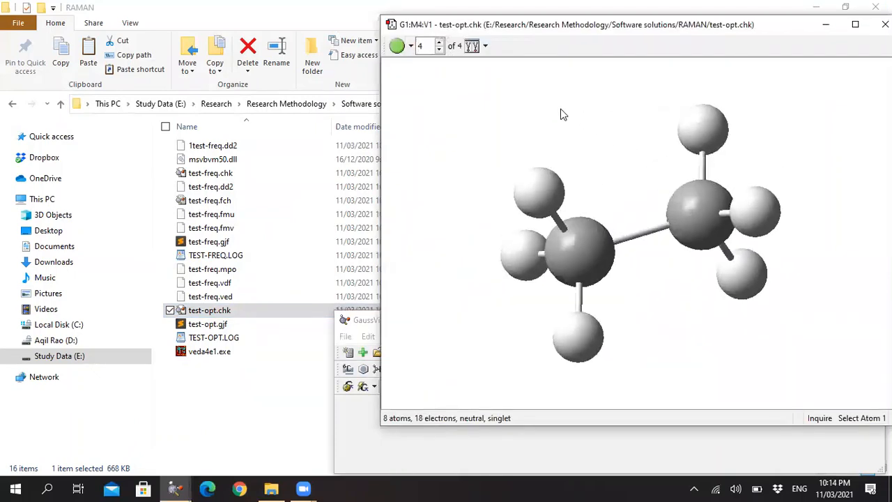
# Open the Surfaces and Contours results for the test-opt.chk molecule and generate HOMO,LUMO molecular orbital cubes with a Coarse grid.
pyautogui.rightClick(481, 108)
pyautogui.moveTo(545, 203)
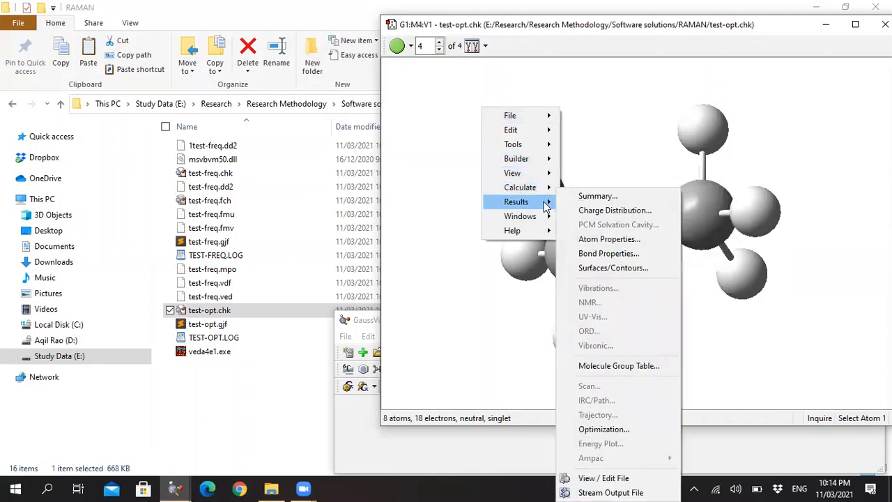
pyautogui.click(615, 268)
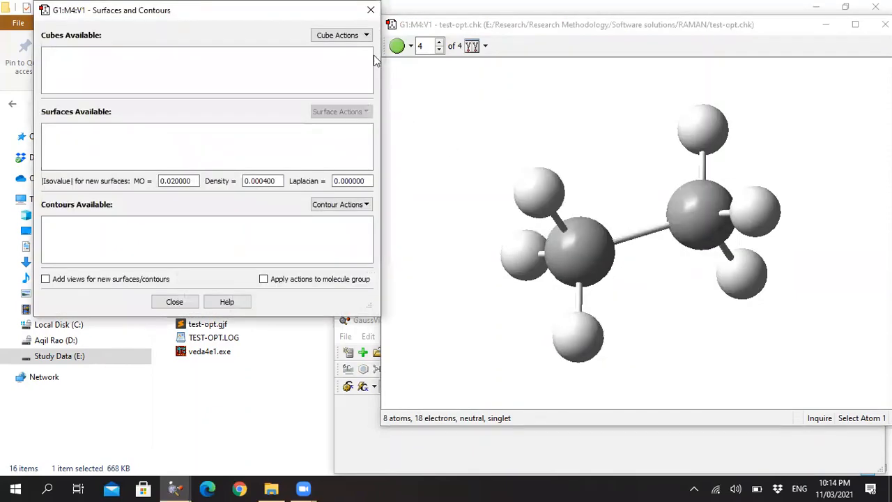
pyautogui.click(339, 36)
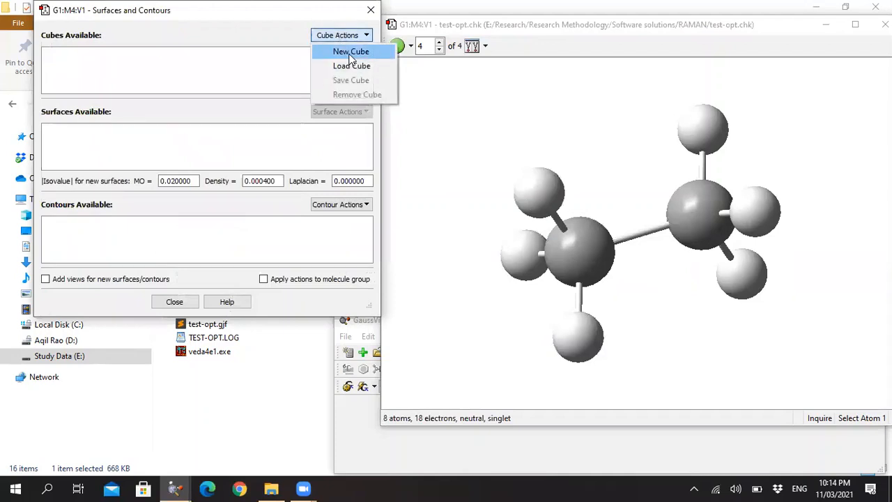
pyautogui.click(351, 52)
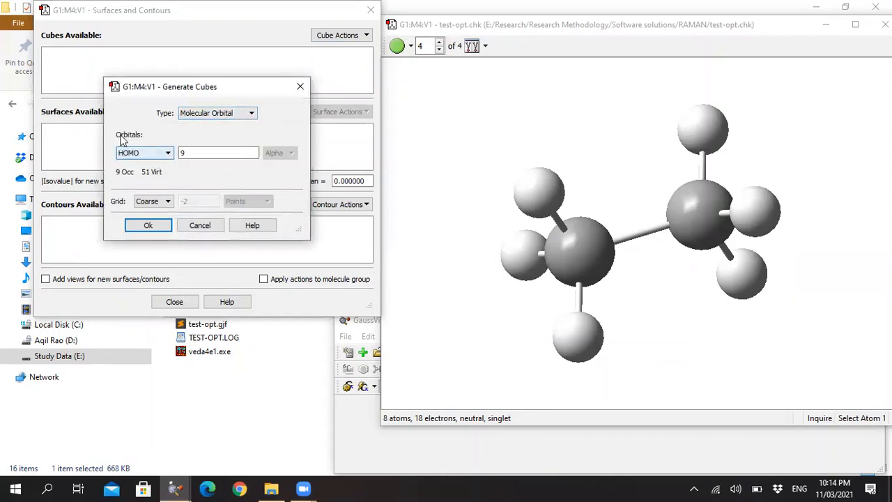
pyautogui.click(142, 153)
pyautogui.click(145, 181)
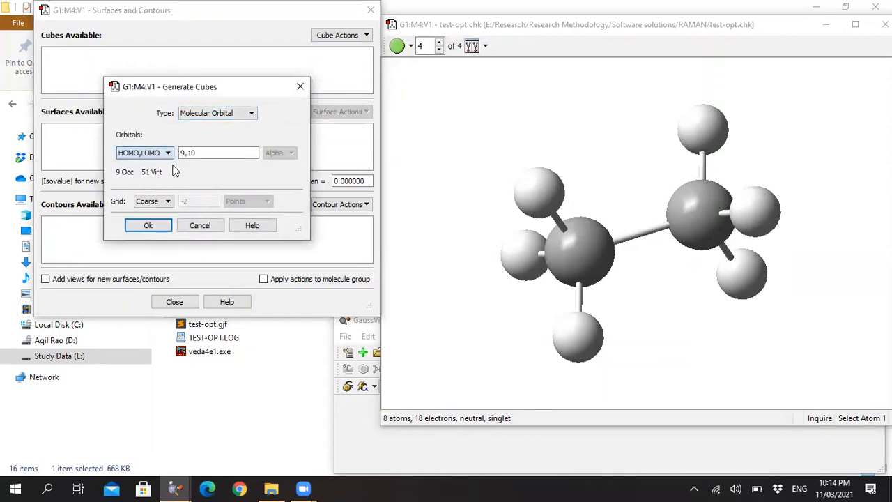
pyautogui.click(156, 224)
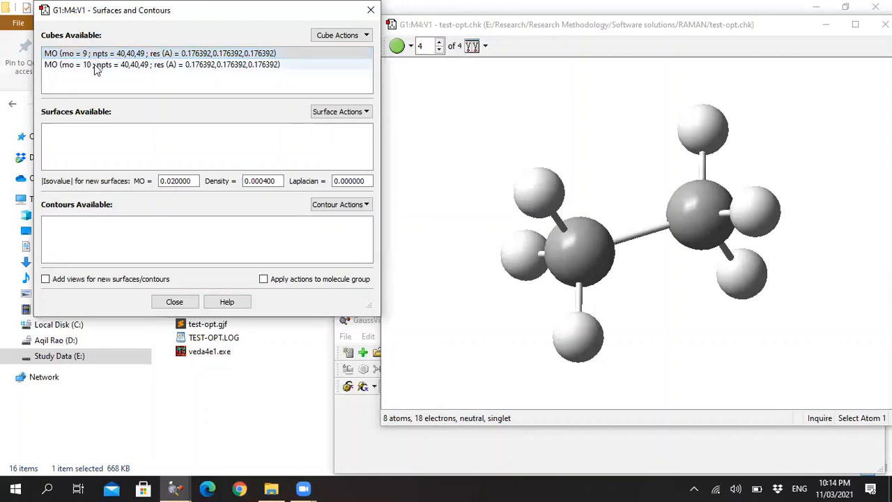
# Create a new surface from the HOMO cube (MO 9) to view it on the molecule, and remove it again.
pyautogui.click(355, 113)
pyautogui.click(354, 128)
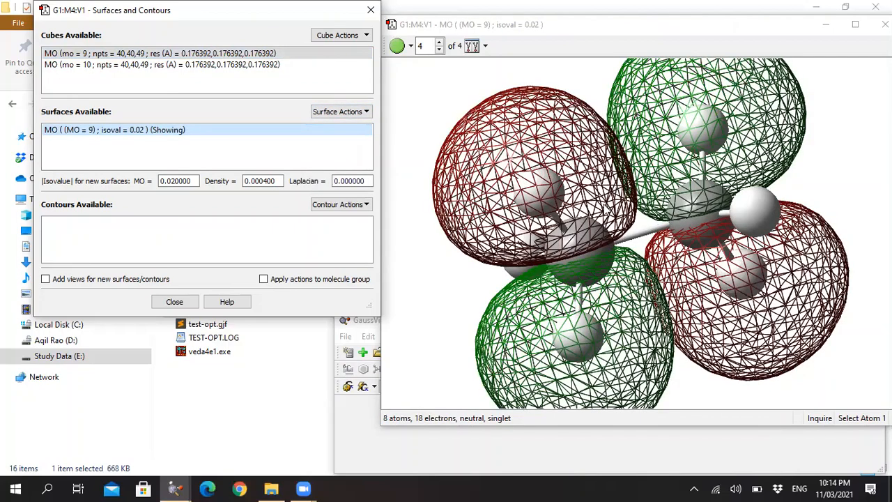
pyautogui.click(338, 113)
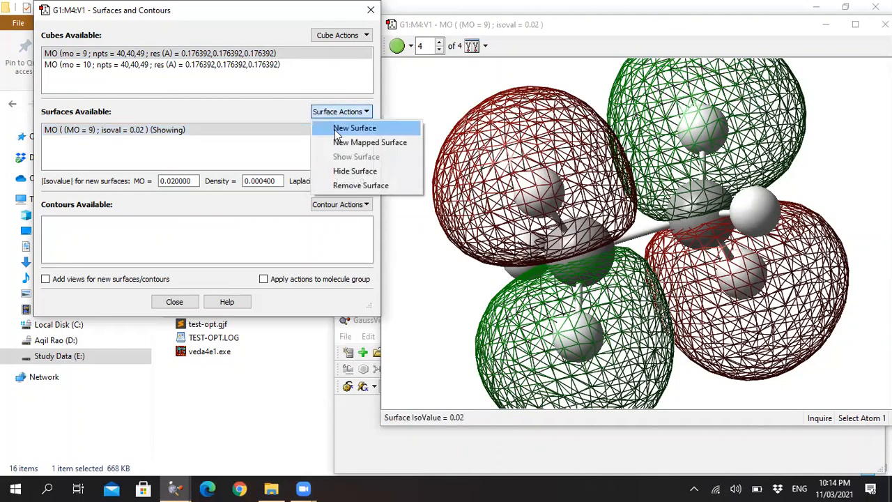
pyautogui.click(363, 183)
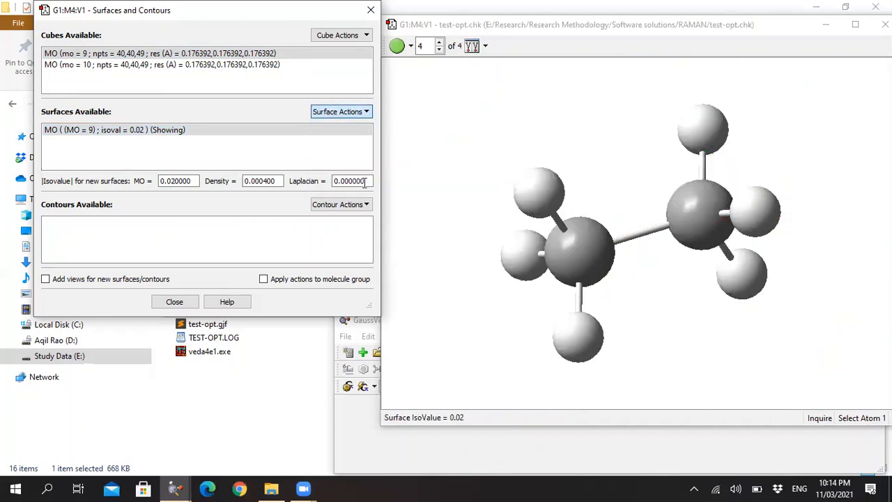
# Create a new surface from the LUMO cube (MO 10) to view it on the molecule, and remove it again.
pyautogui.click(187, 64)
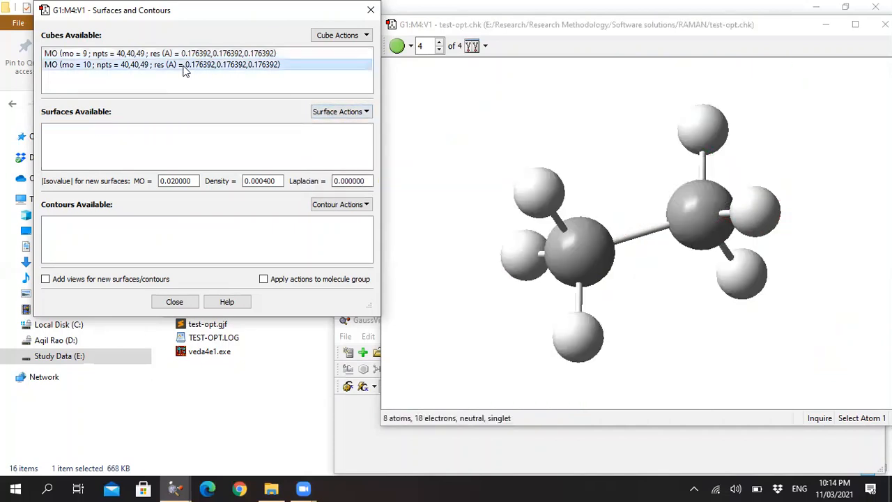
pyautogui.click(351, 114)
pyautogui.click(342, 126)
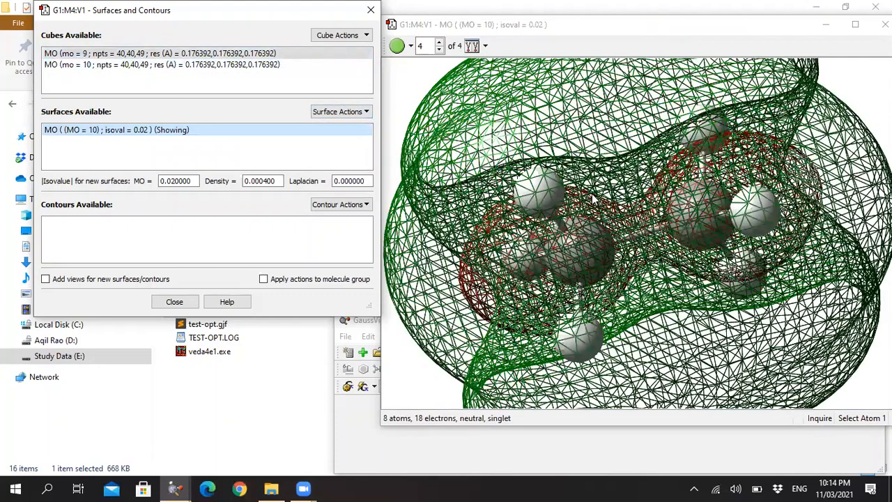
pyautogui.click(358, 116)
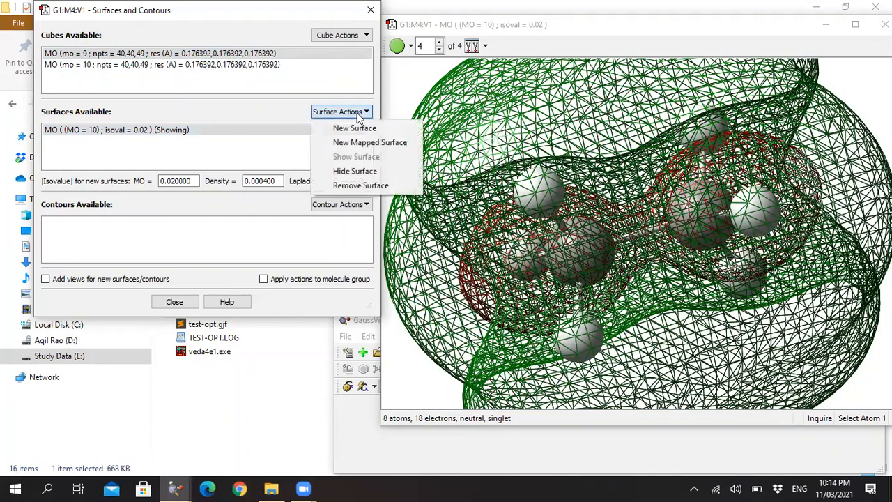
pyautogui.click(363, 186)
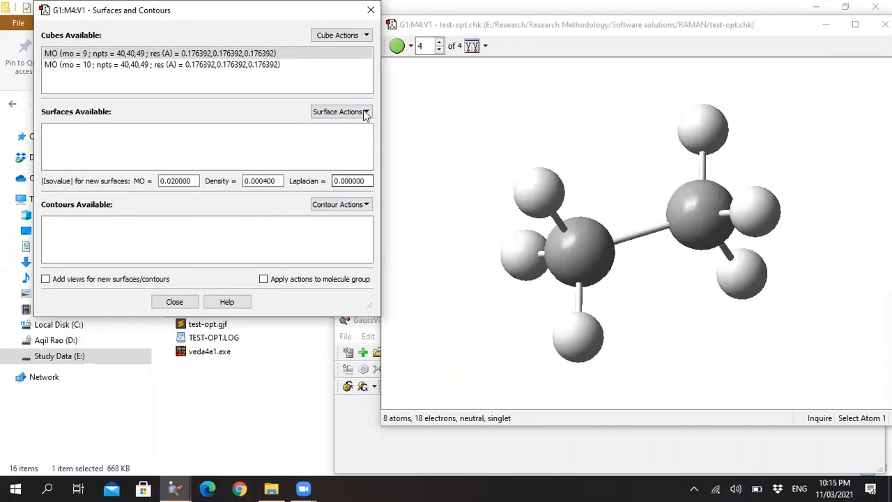
# Set the molecule's surface display format to Solid.
pyautogui.rightClick(523, 108)
pyautogui.moveTo(570, 163)
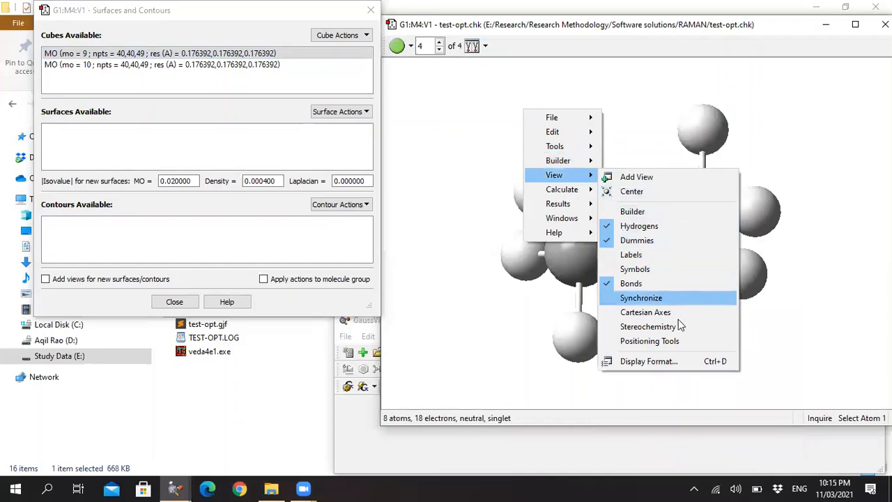
pyautogui.click(683, 361)
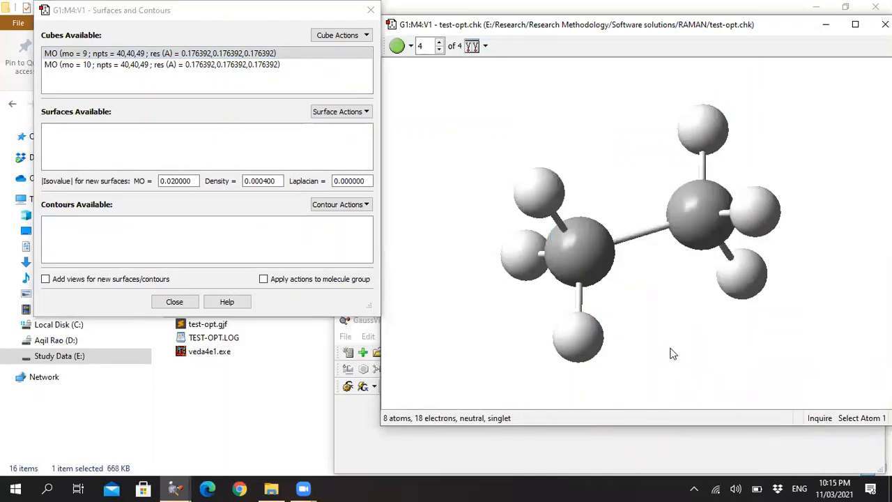
pyautogui.click(325, 135)
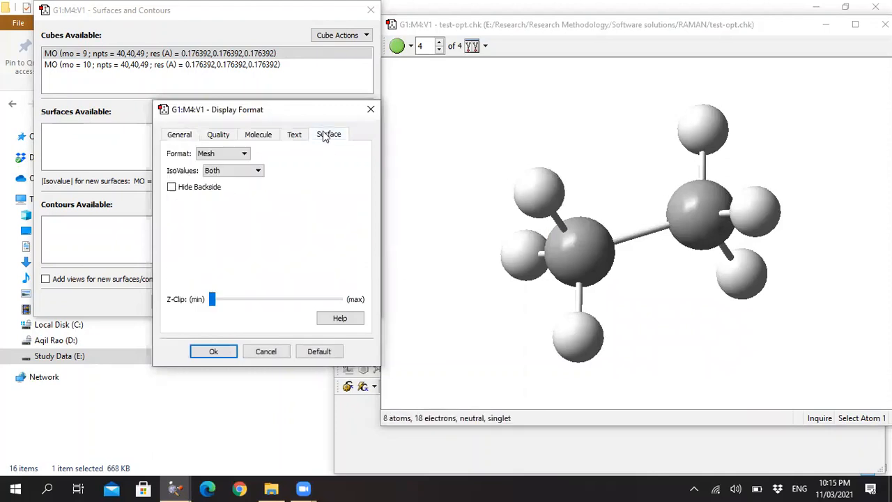
pyautogui.click(215, 159)
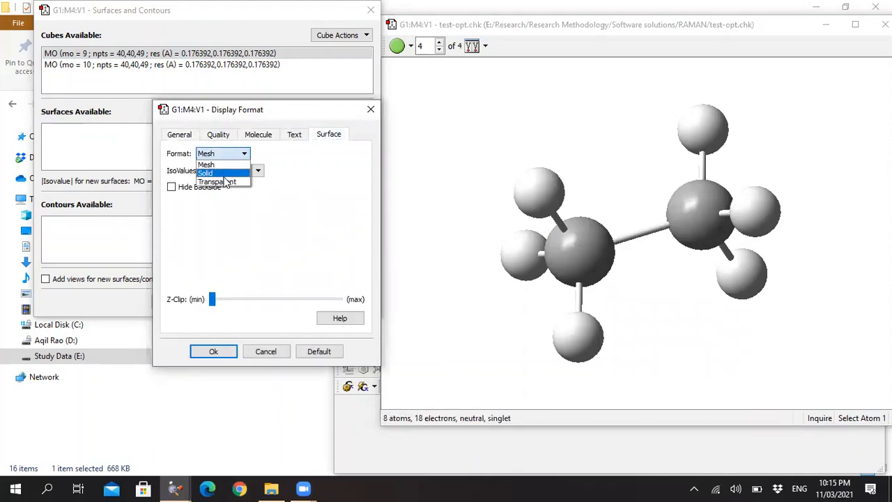
pyautogui.click(222, 173)
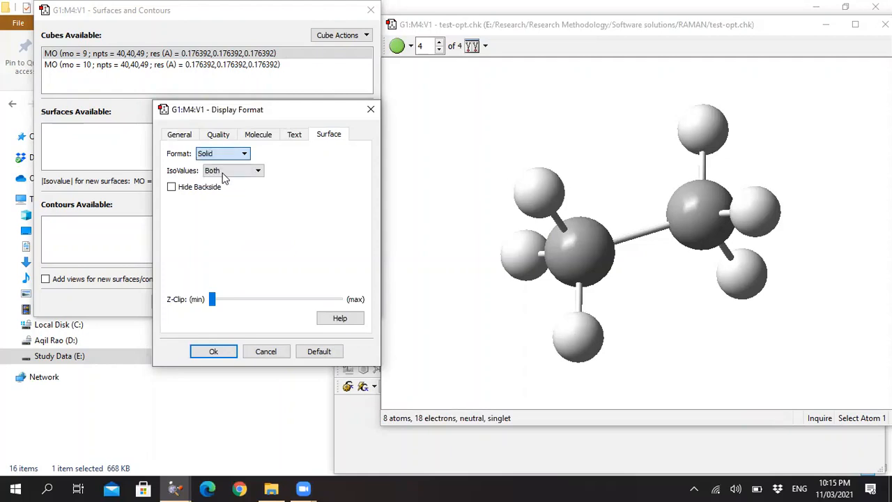
pyautogui.click(224, 352)
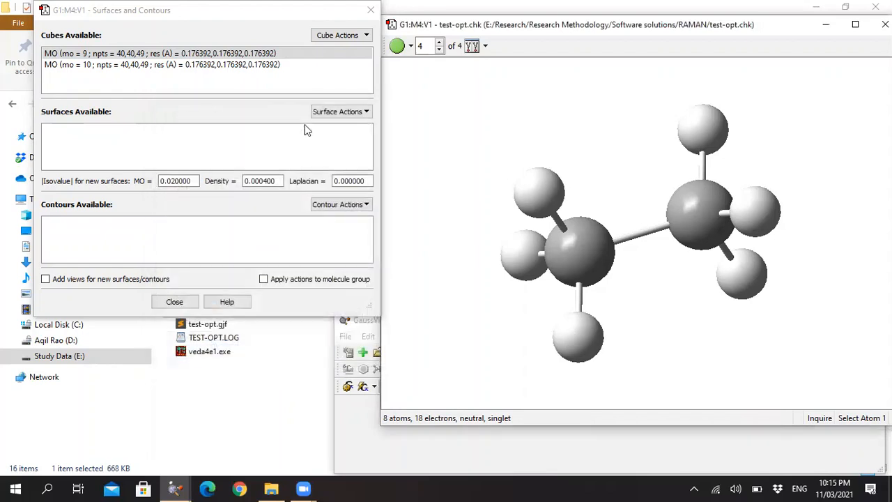
# Show the HOMO surface (MO 9) in solid format, remove it, and close the Surfaces and Contours dialog.
pyautogui.click(348, 111)
pyautogui.click(344, 129)
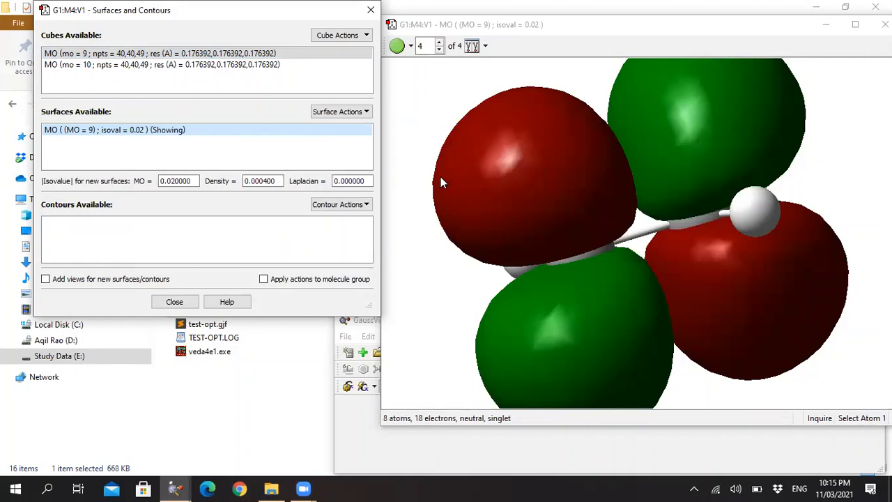
pyautogui.click(343, 111)
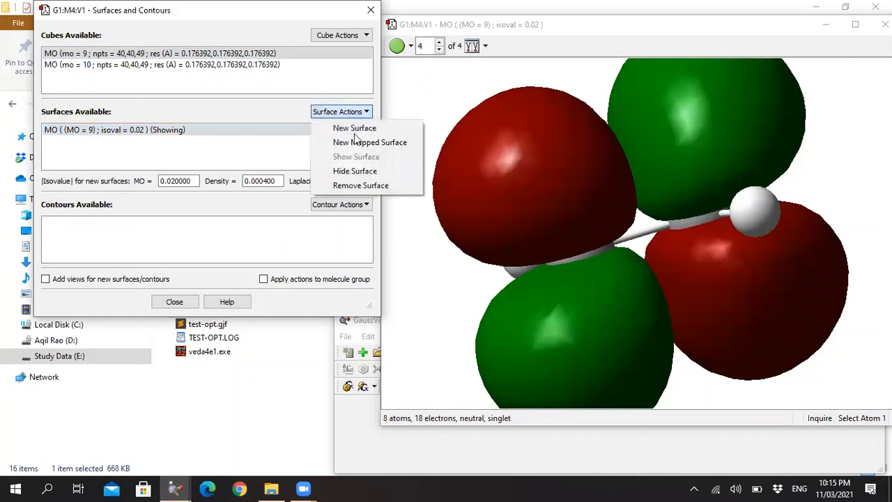
pyautogui.click(363, 185)
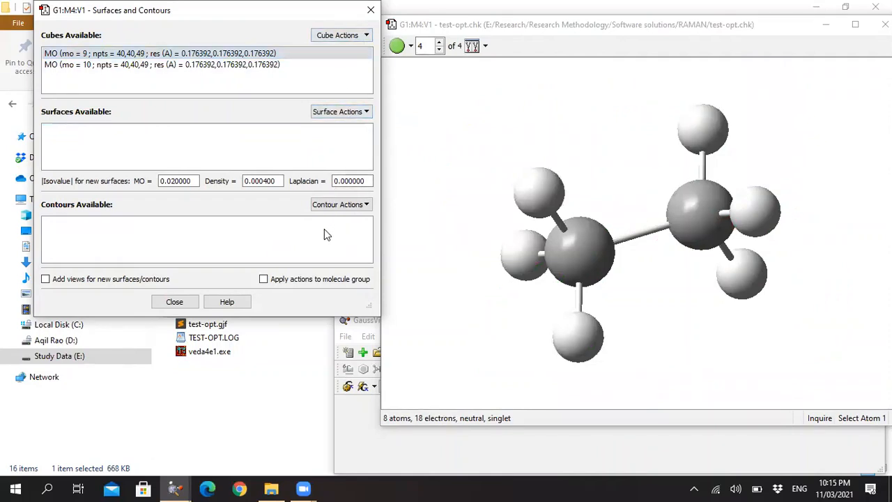
pyautogui.click(176, 302)
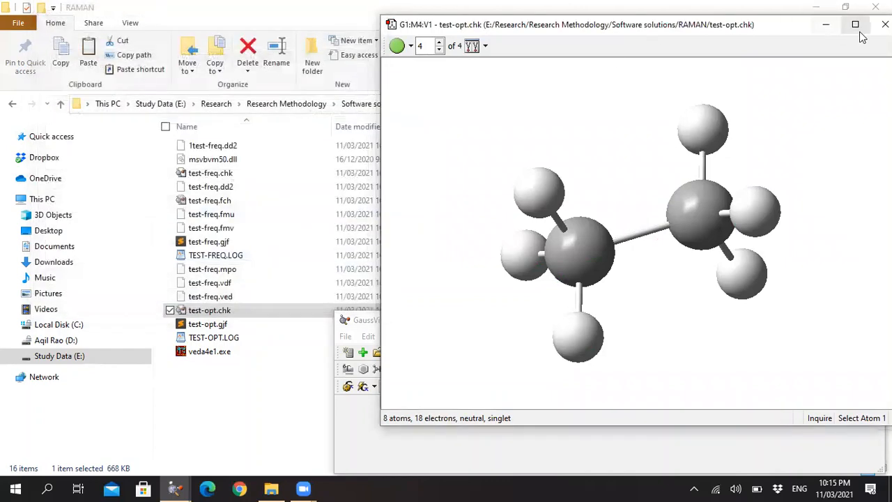
# Open the MO Editor for the test-opt.chk molecule and generate surfaces for the highlighted orbitals 9a-10a.
pyautogui.click(360, 321)
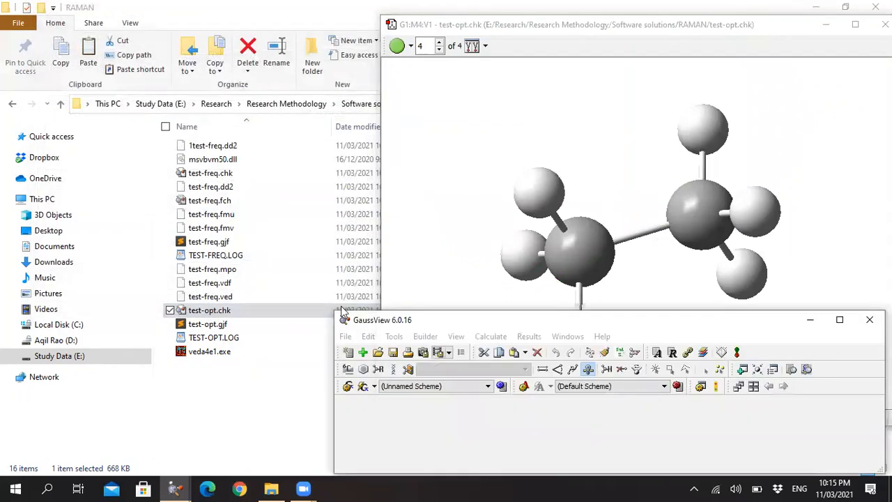
pyautogui.moveTo(342, 311); pyautogui.dragTo(2, 73)
pyautogui.rightClick(598, 107)
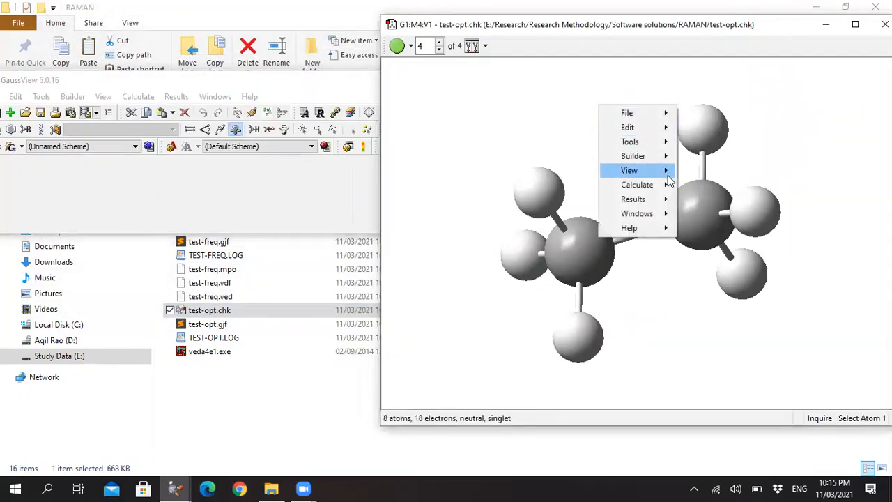
pyautogui.moveTo(670, 176)
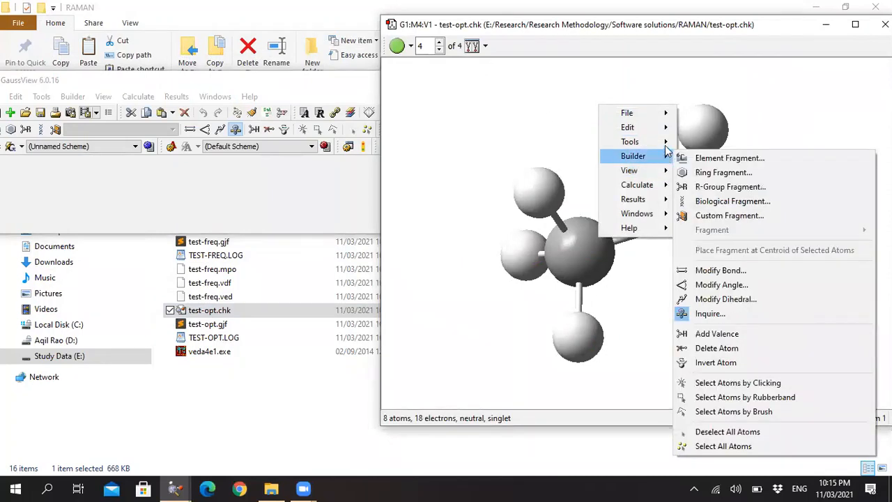
pyautogui.moveTo(667, 147)
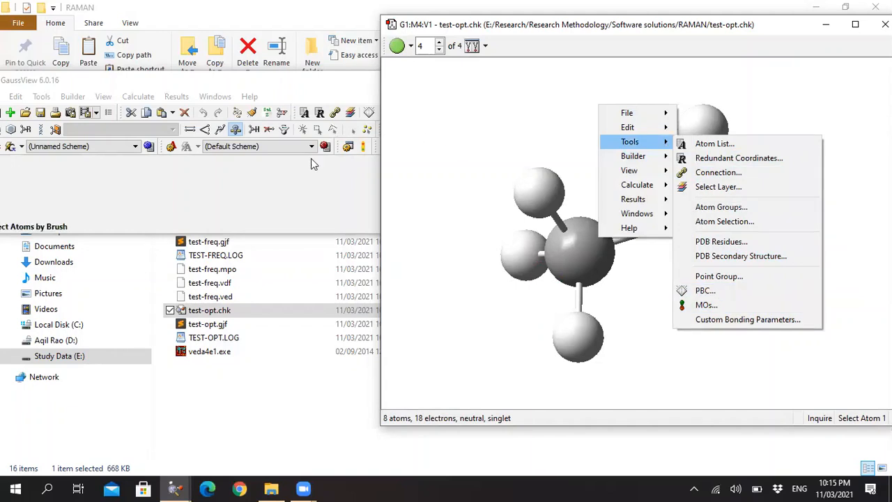
pyautogui.click(706, 304)
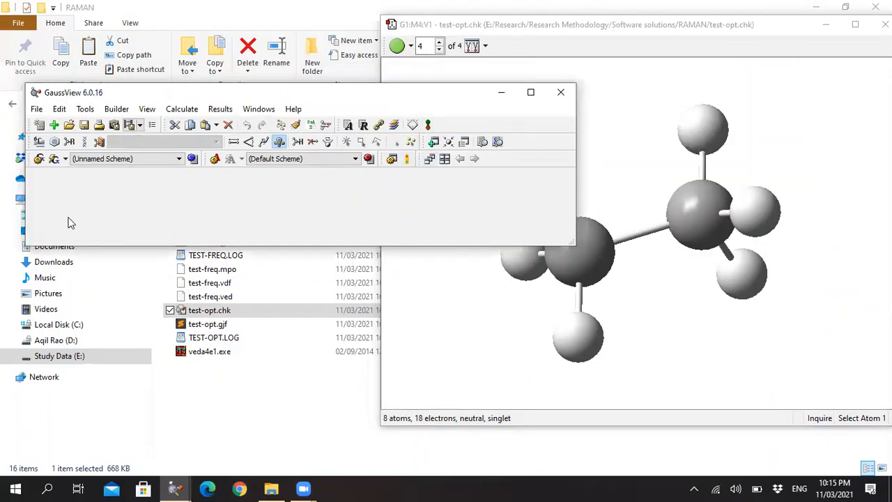
pyautogui.click(429, 127)
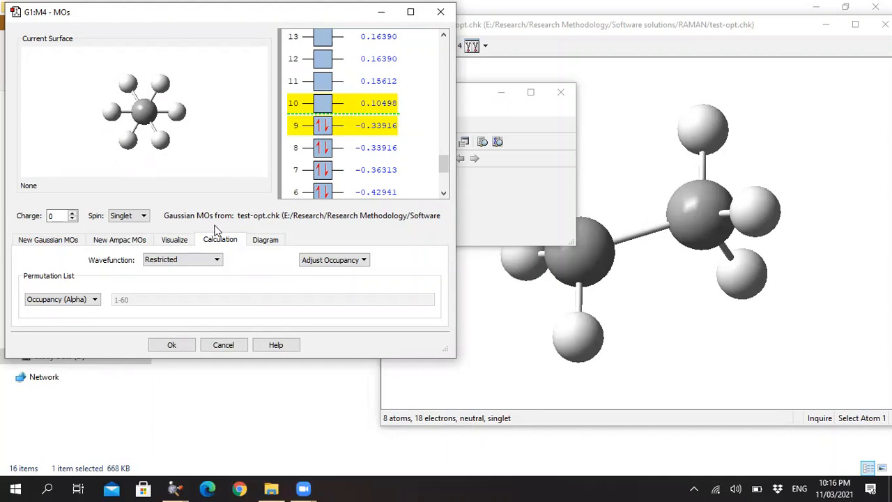
pyautogui.click(176, 240)
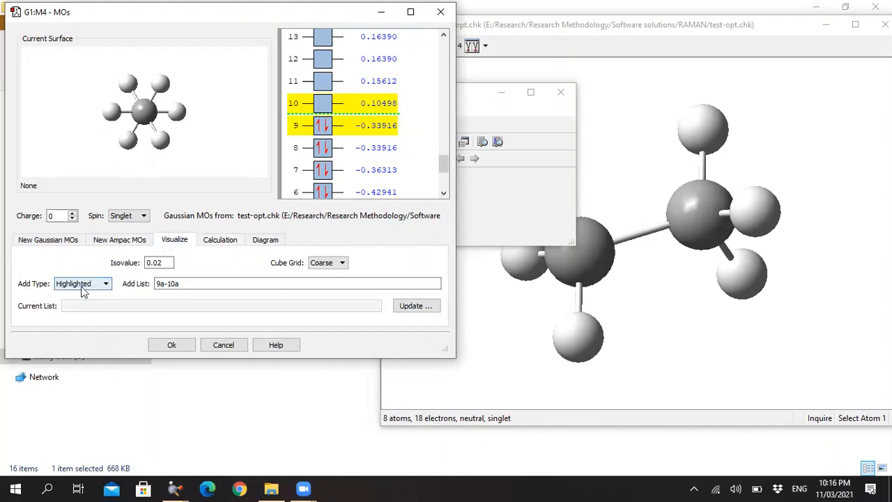
pyautogui.click(426, 308)
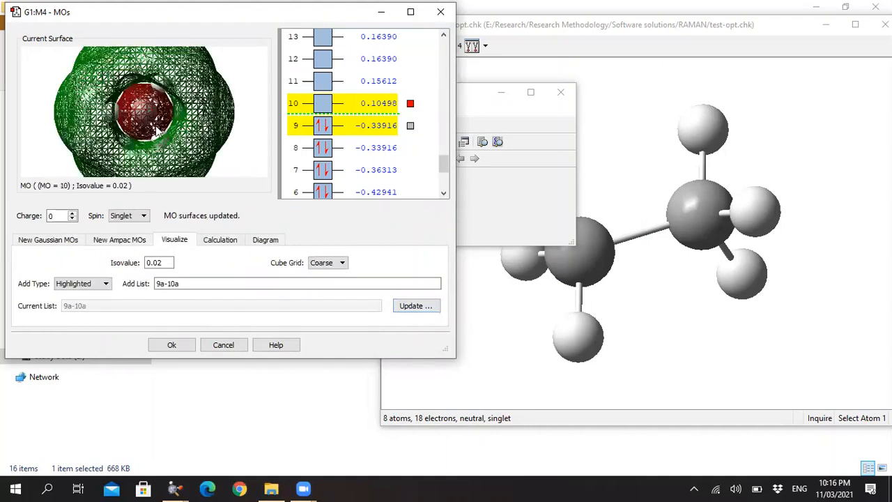
# Compare the surfaces of orbitals 9 and 10 in the MO preview, rotating the molecule and ending on orbital 9.
pyautogui.click(409, 126)
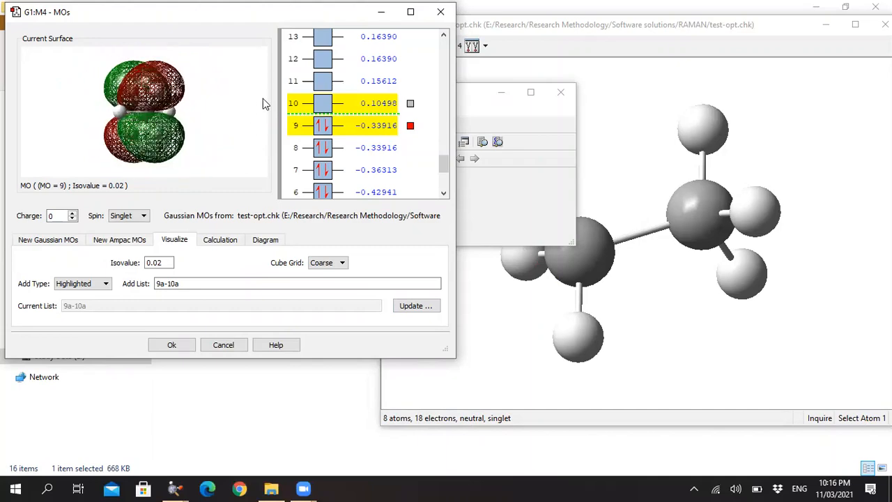
pyautogui.moveTo(263, 98); pyautogui.dragTo(198, 105)
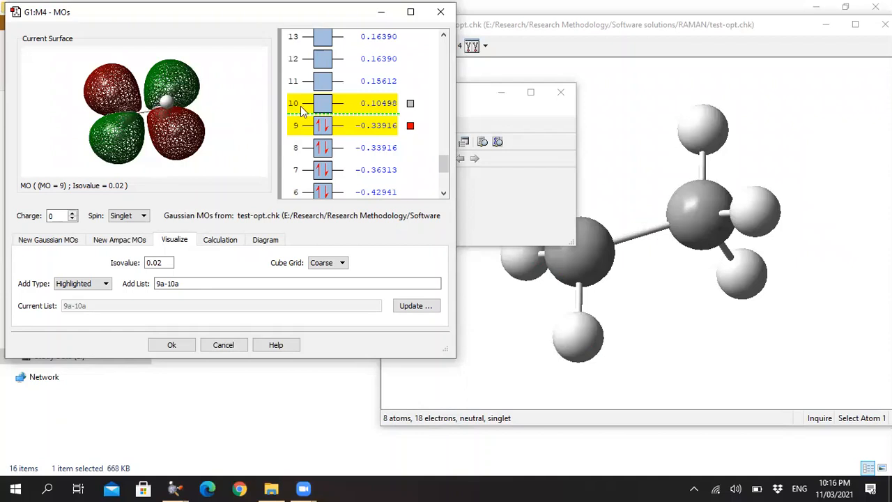
pyautogui.click(411, 104)
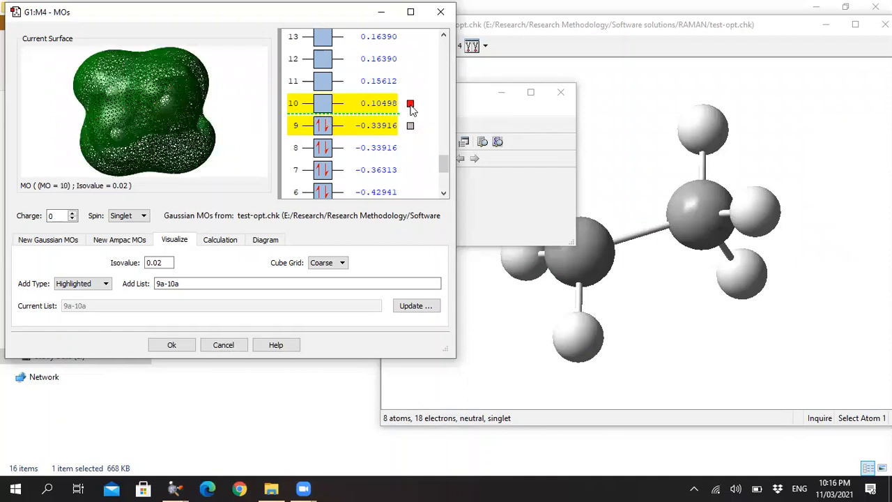
pyautogui.click(410, 126)
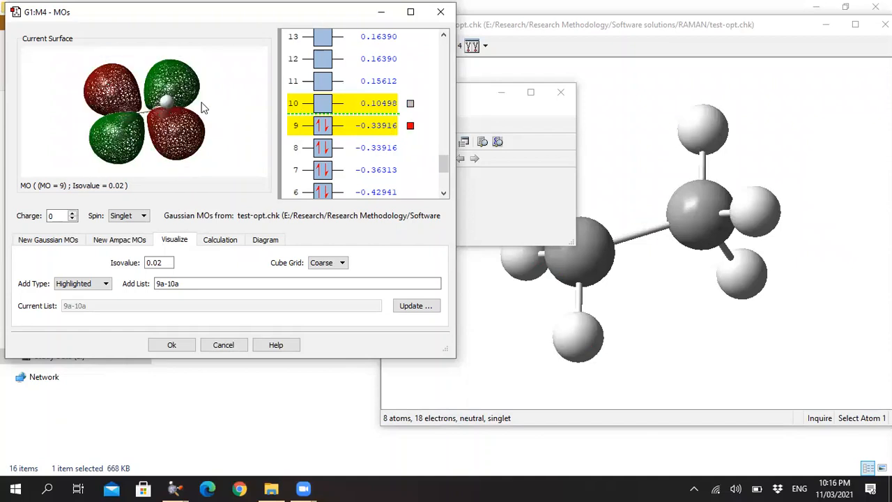
# Open the Save Image Files dialog for the orbital 9 surface and review its image file save options.
pyautogui.rightClick(221, 71)
pyautogui.moveTo(249, 78)
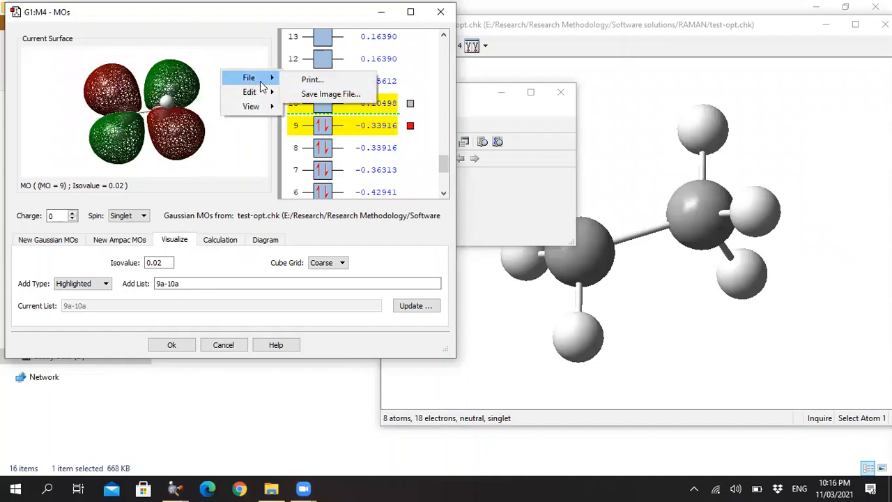
pyautogui.click(309, 96)
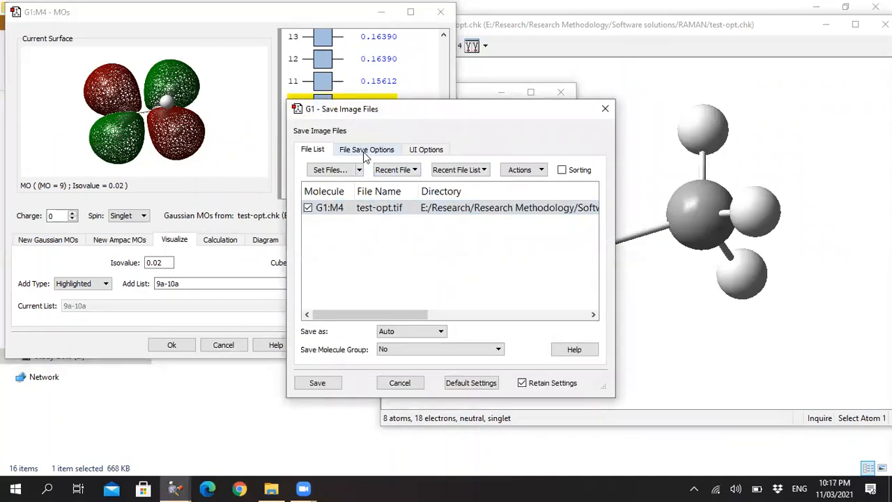
pyautogui.click(364, 151)
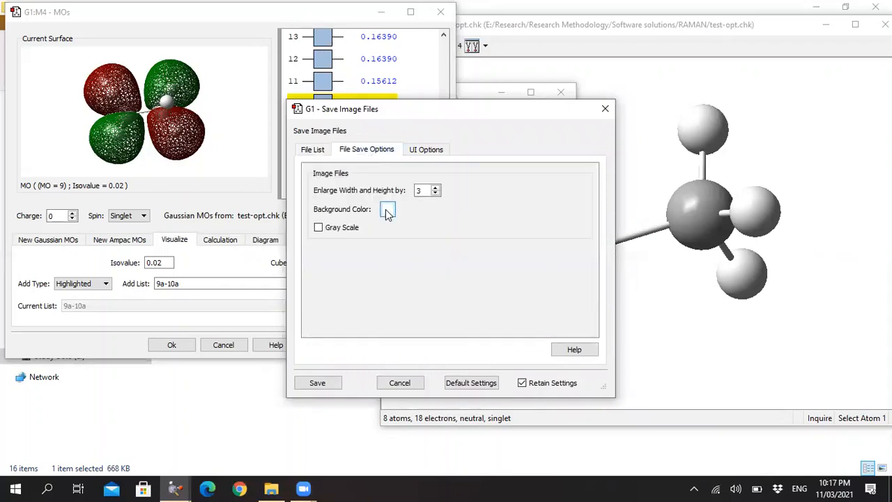
pyautogui.click(314, 150)
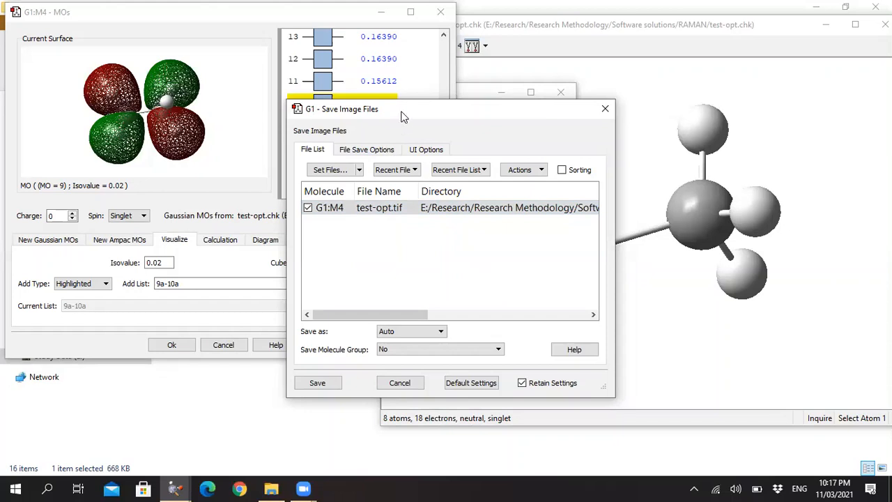
# Name the orbital 9 surface image test-HOMO.tif and save it.
pyautogui.moveTo(401, 106); pyautogui.dragTo(404, 147)
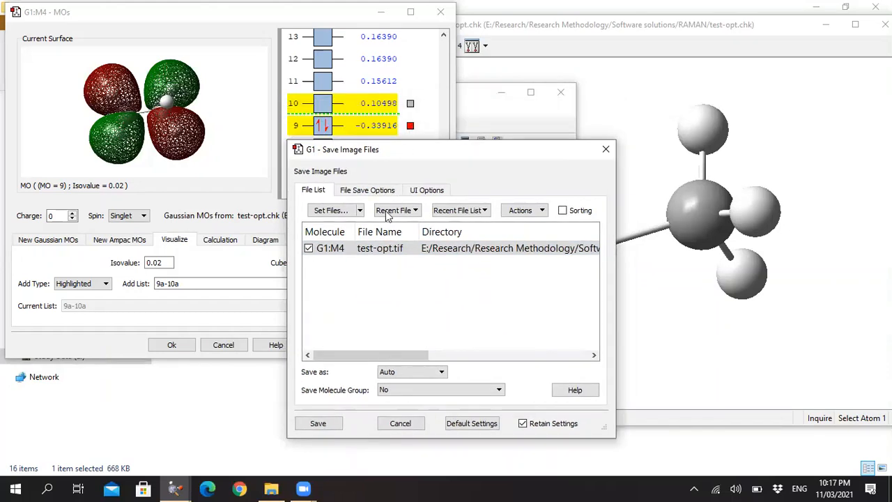
pyautogui.click(391, 253)
pyautogui.click(389, 249)
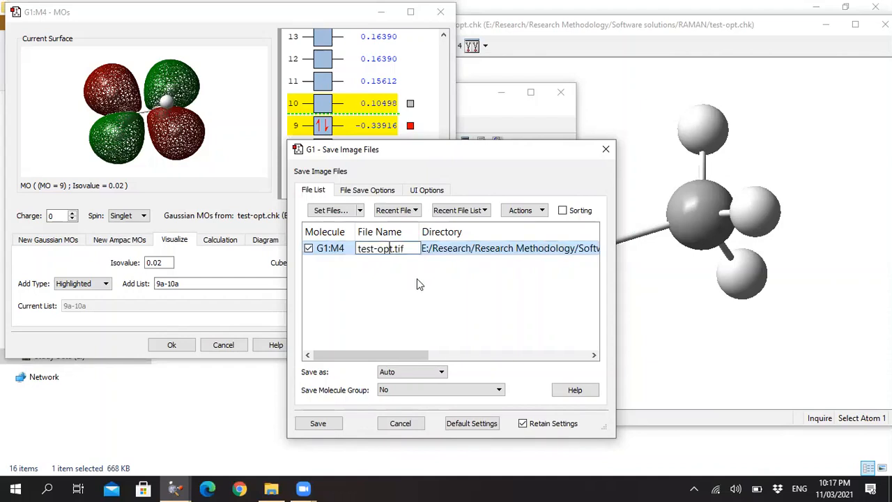
pyautogui.press('BackSpace')
pyautogui.press('BackSpace')
pyautogui.press('BackSpace')
pyautogui.write('H')
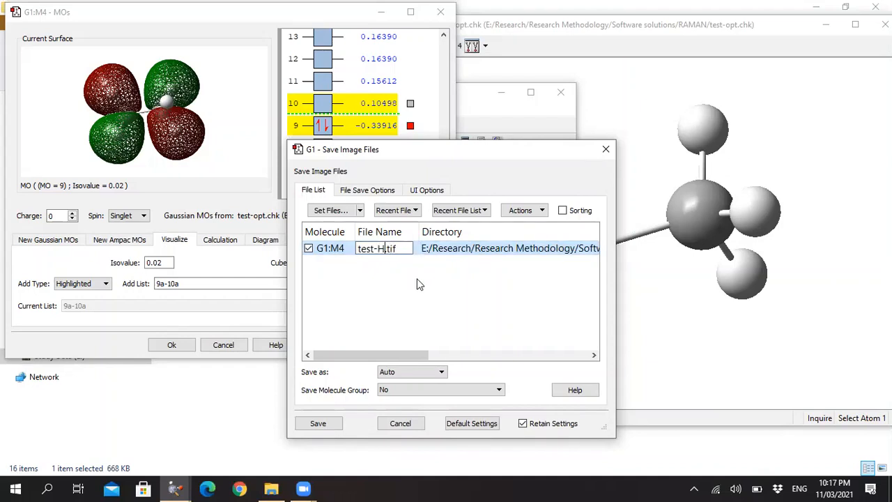
pyautogui.write('OMO')
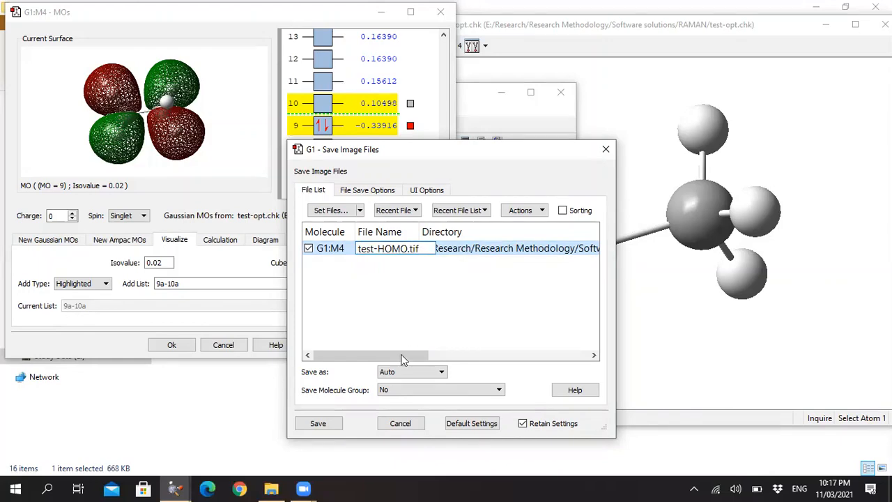
pyautogui.click(319, 424)
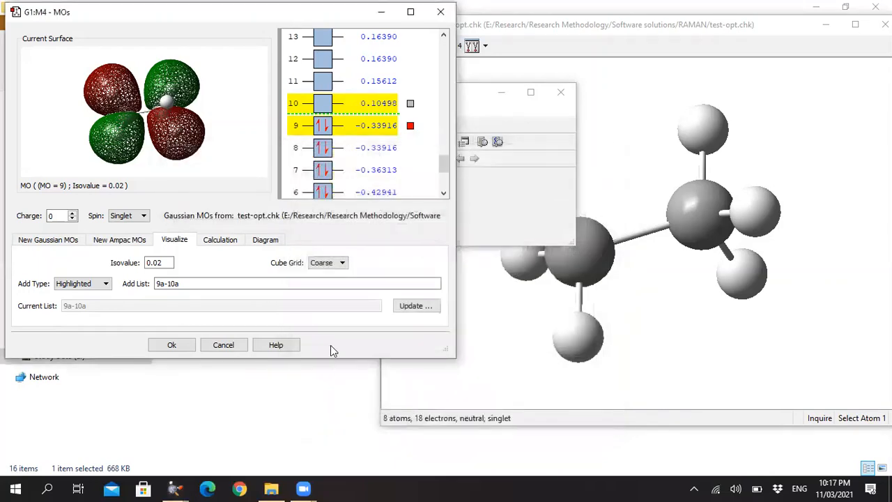
# Display the orbital 10 surface in the MO preview and save its image as test-LUMO.tif.
pyautogui.click(411, 104)
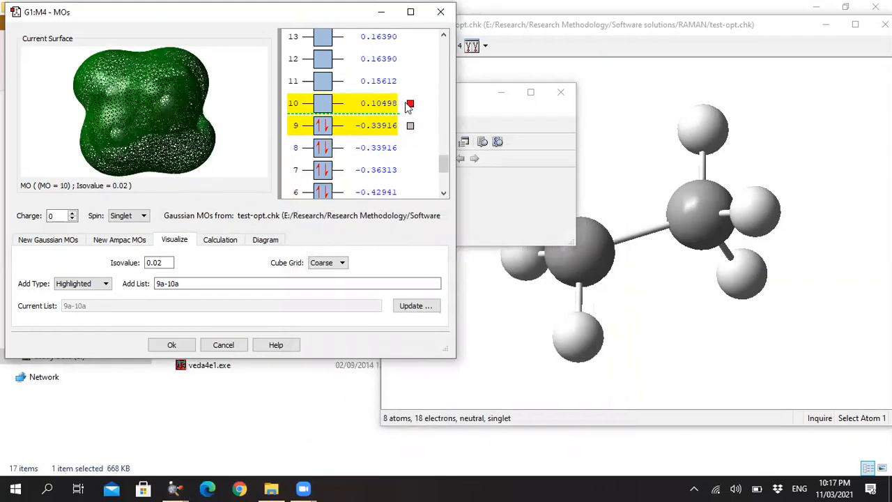
pyautogui.rightClick(242, 104)
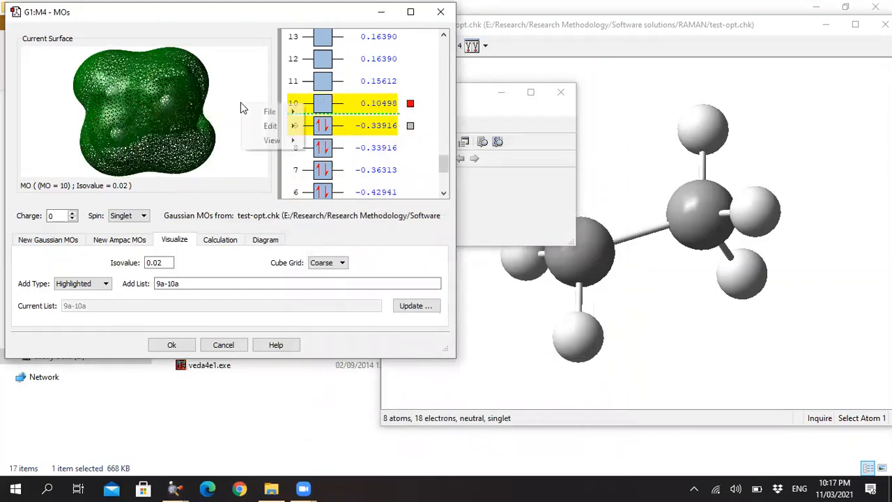
pyautogui.moveTo(286, 112)
pyautogui.click(352, 129)
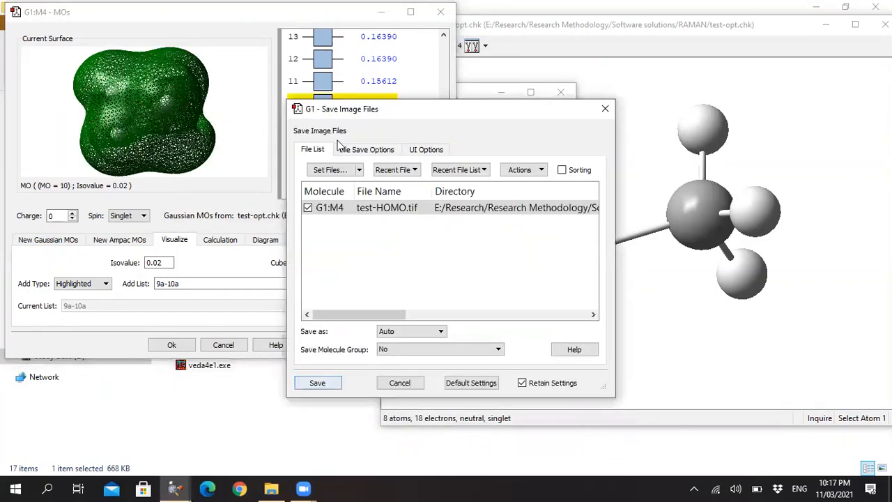
pyautogui.doubleClick(392, 207)
pyautogui.click(393, 207)
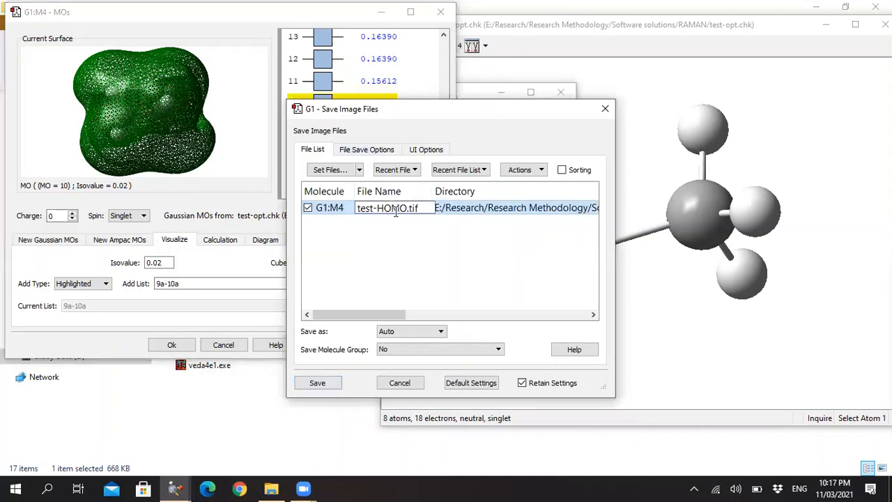
pyautogui.press('BackSpace')
pyautogui.press('BackSpace')
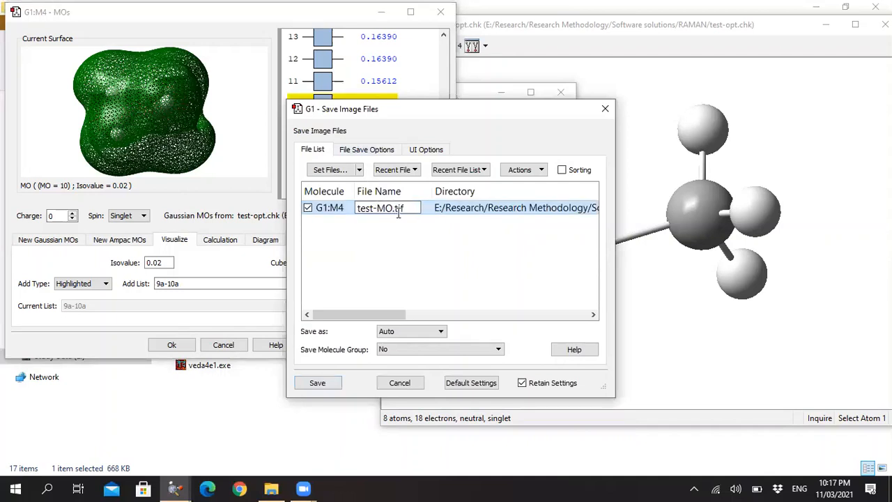
pyautogui.write('LU')
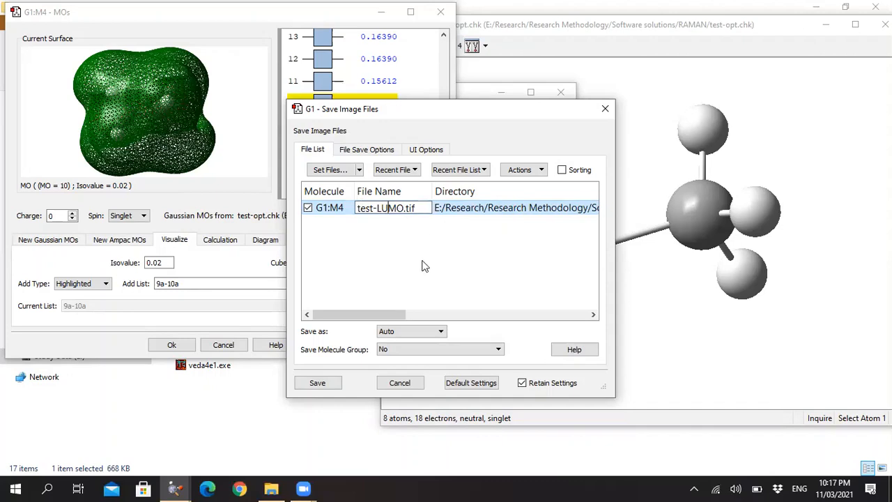
pyautogui.click(319, 382)
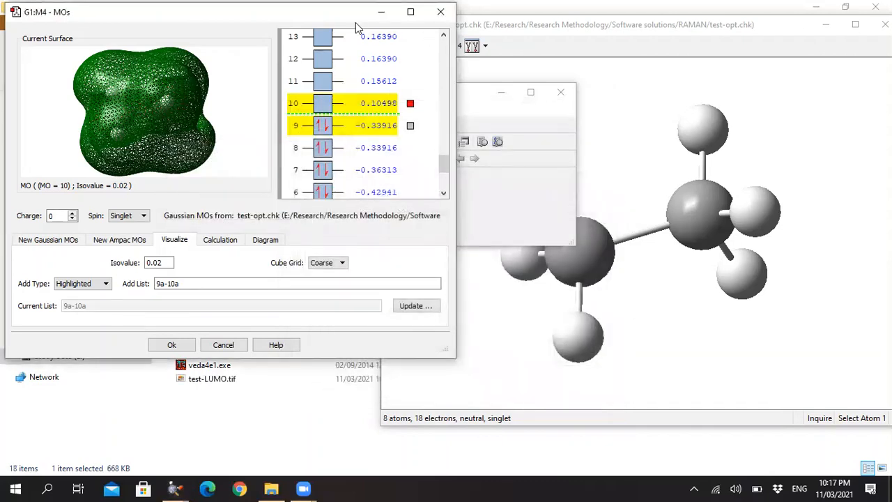
# Close the MO Editor and minimize both GaussView windows to reveal the RAMAN folder.
pyautogui.moveTo(355, 23); pyautogui.dragTo(359, 78)
pyautogui.click(447, 67)
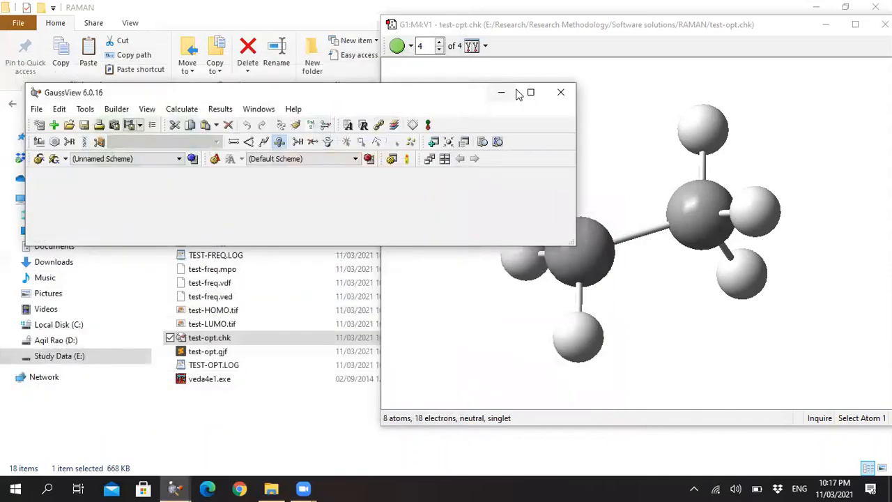
pyautogui.click(825, 26)
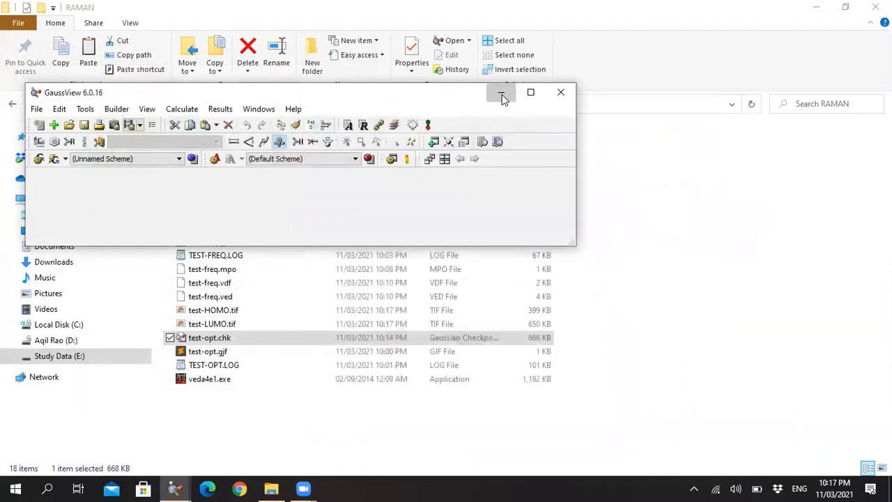
pyautogui.click(502, 95)
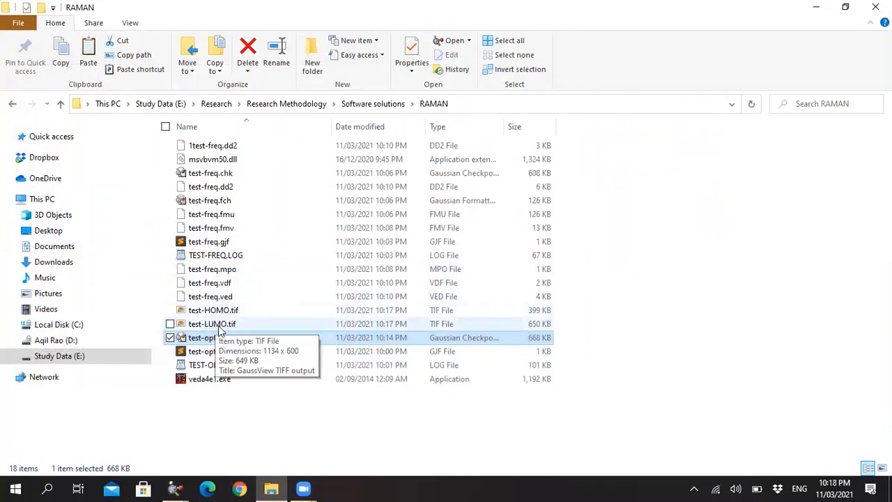
# Restore the test-opt.chk molecule window in GaussView and open its MO Editor.
pyautogui.moveTo(176, 488)
pyautogui.click(252, 439)
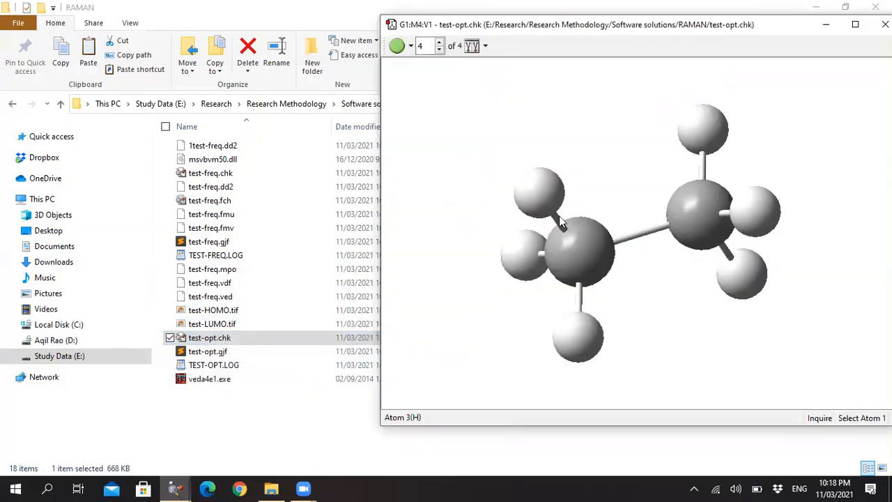
pyautogui.rightClick(505, 161)
pyautogui.moveTo(566, 197)
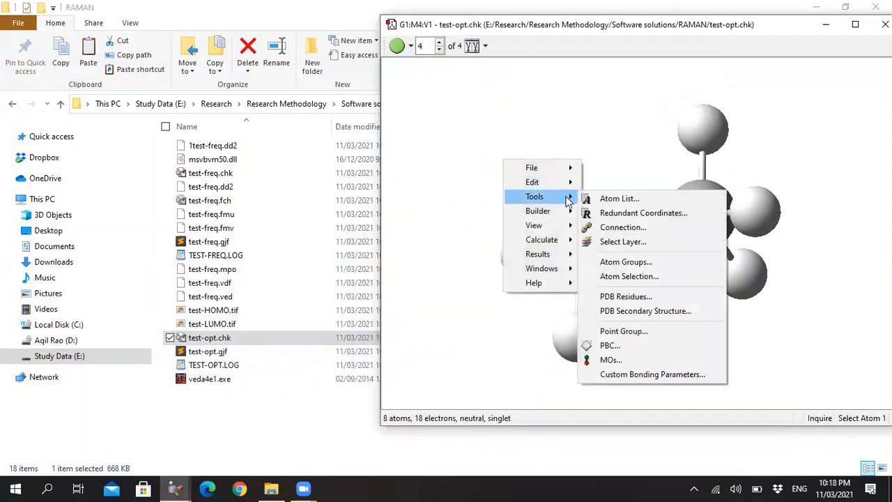
pyautogui.click(610, 360)
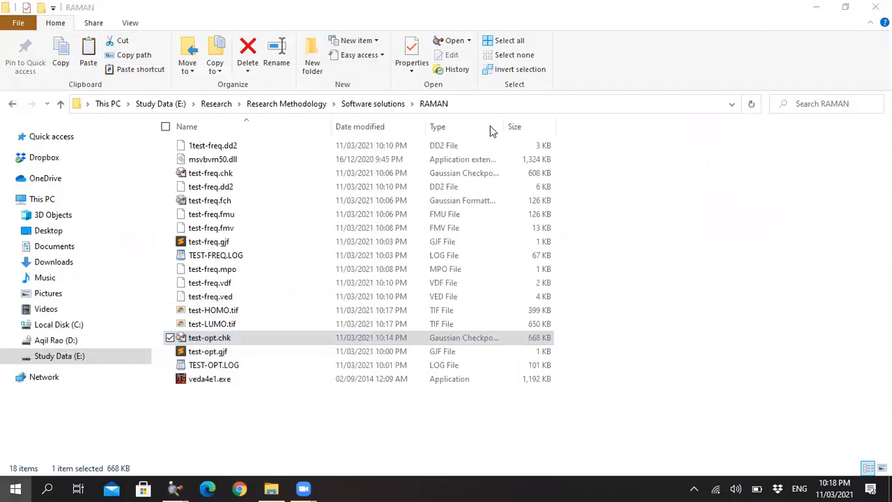
# Write the value 27.21 in a new Notepad document and close it without saving.
pyautogui.press('super')
pyautogui.click(472, 287)
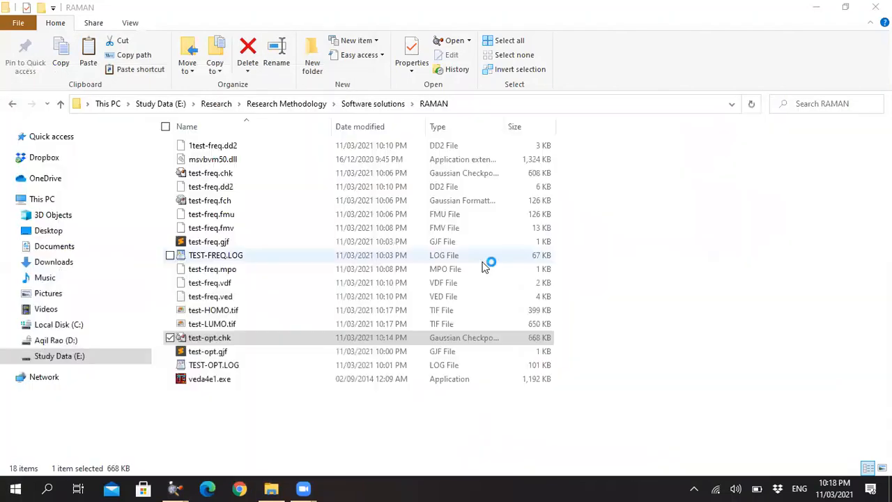
pyautogui.write('27')
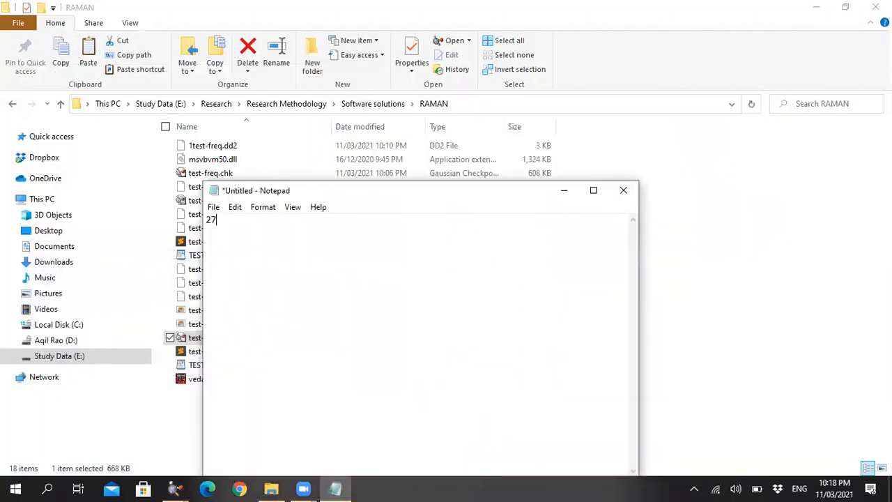
pyautogui.write('.21')
pyautogui.click(623, 191)
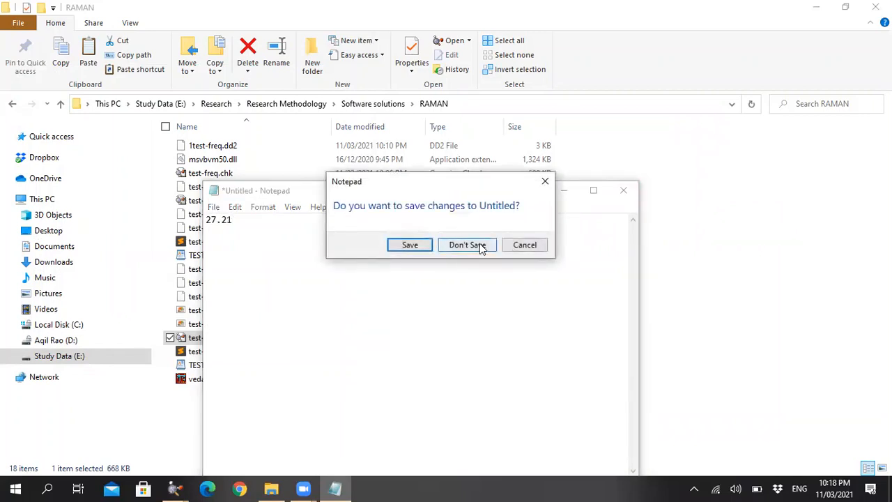
pyautogui.click(478, 246)
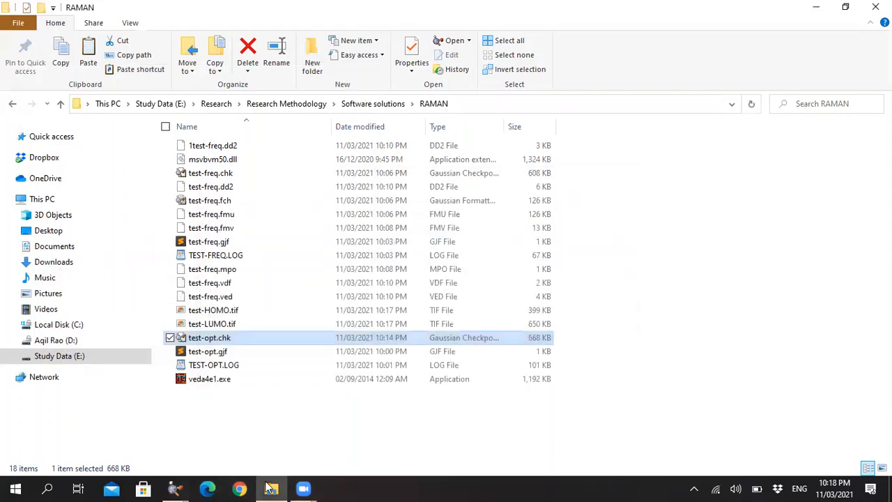
# View the test-opt.chk molecule in GaussView again and return to the RAMAN folder in File Explorer.
pyautogui.moveTo(174, 488)
pyautogui.click(272, 427)
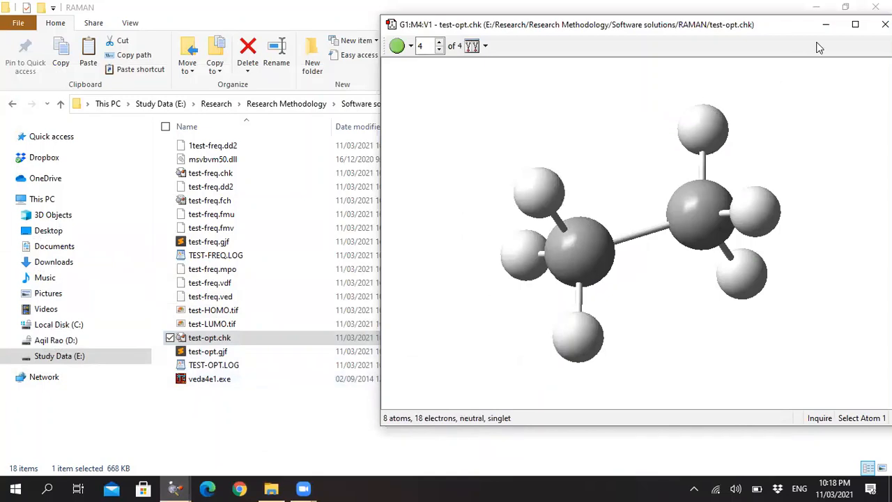
pyautogui.click(271, 489)
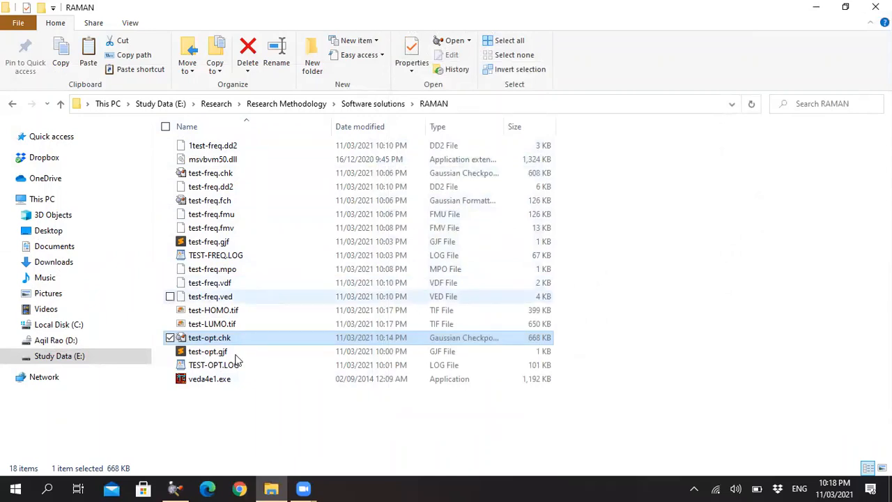
# View the structure from test-freq.fmv in VEDA 4 using veda4e1.exe, and exit with the scratch files erased.
pyautogui.doubleClick(204, 378)
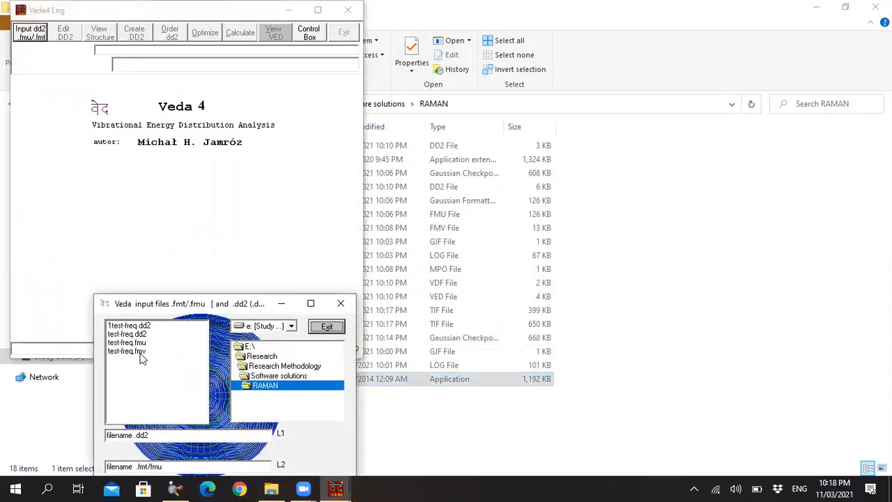
pyautogui.doubleClick(133, 352)
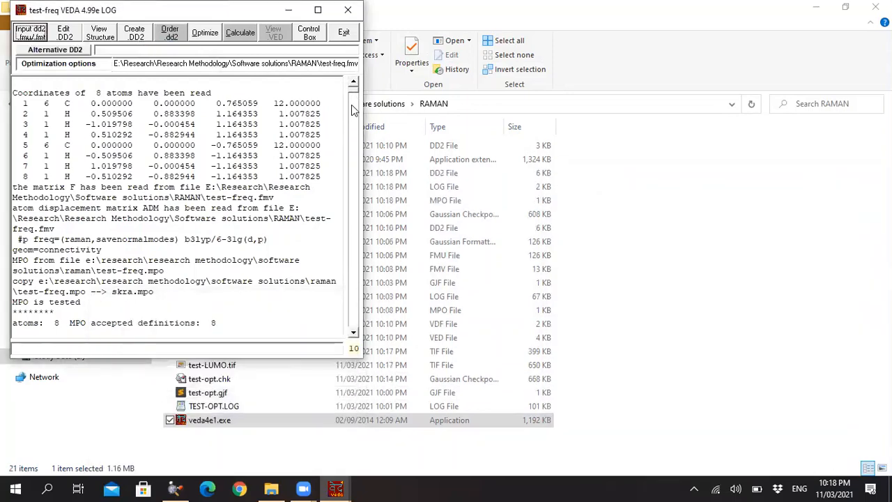
pyautogui.click(102, 39)
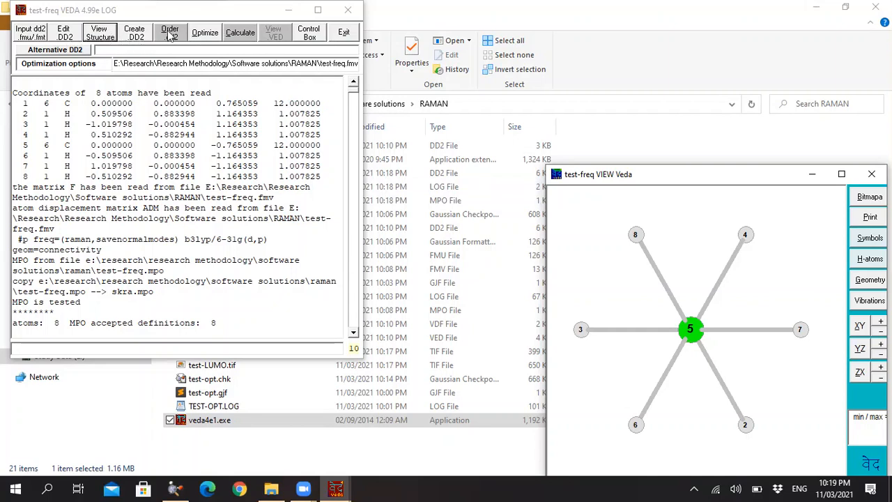
pyautogui.click(344, 32)
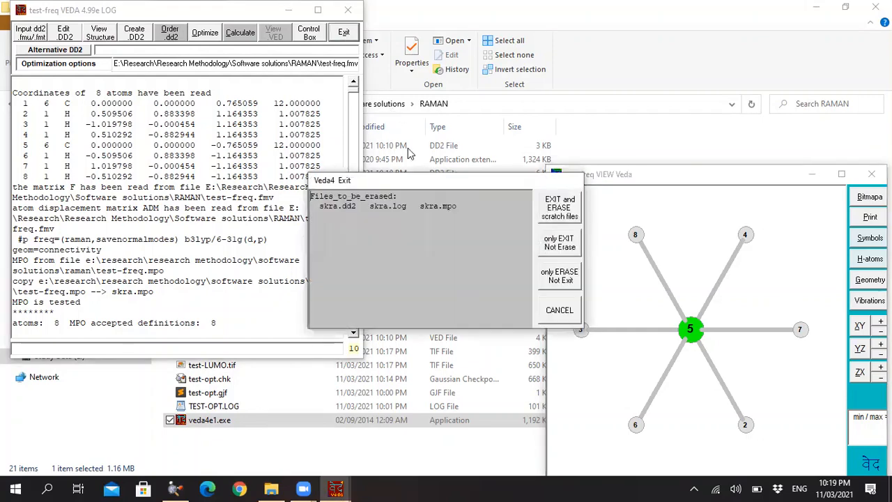
pyautogui.click(568, 208)
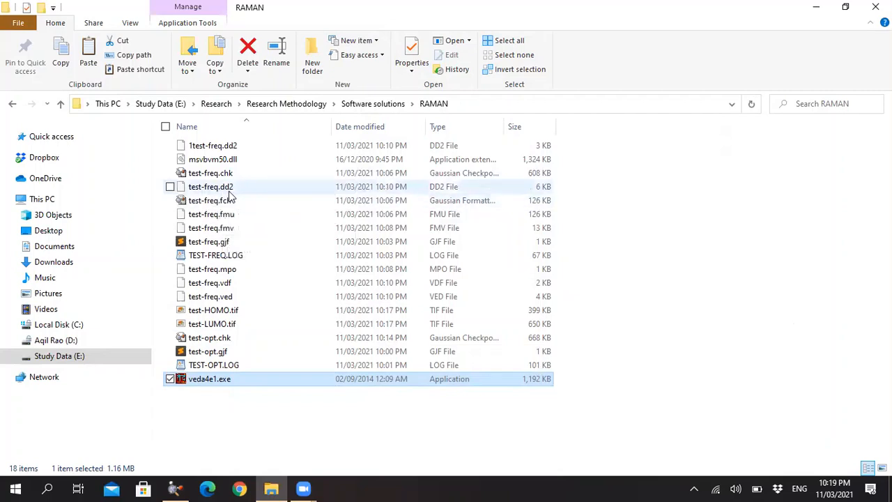
# Open test-freq.dd2 from the RAMAN folder in a maximized Notepad window, making Notepad the default app for .dd2 files.
pyautogui.doubleClick(441, 186)
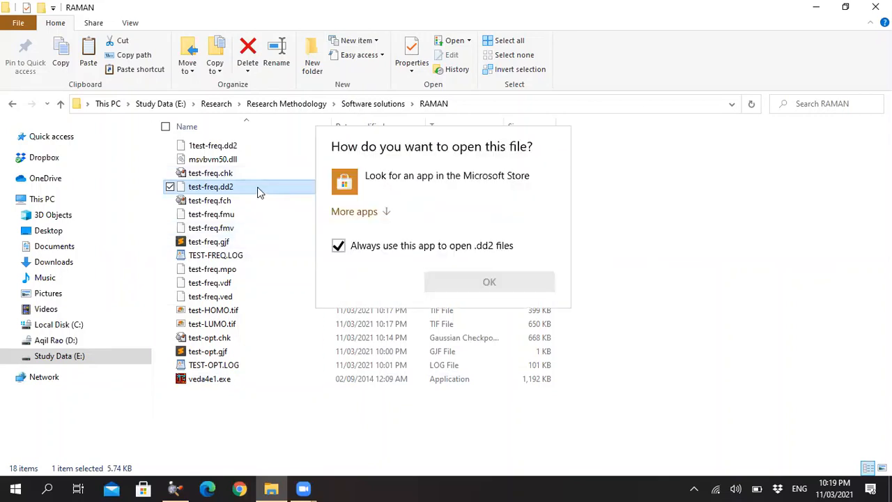
pyautogui.click(354, 212)
pyautogui.scroll(-3, 393, 320)
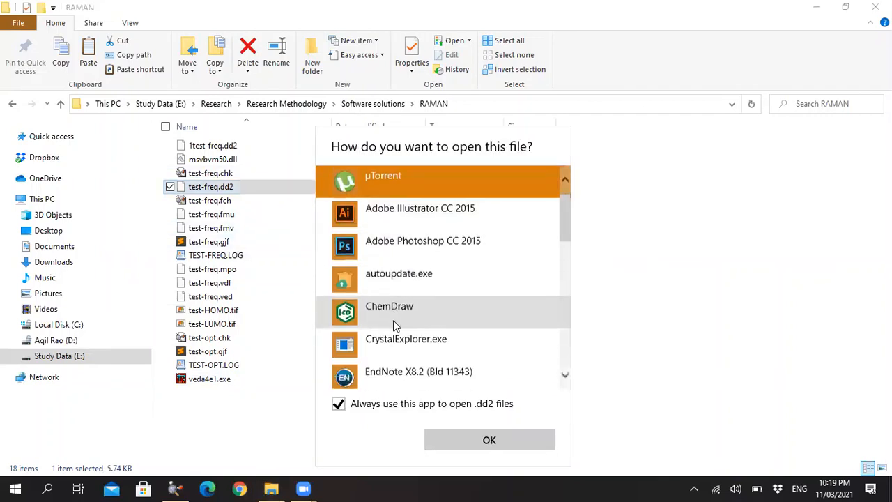
pyautogui.scroll(-3, 404, 314)
pyautogui.click(404, 310)
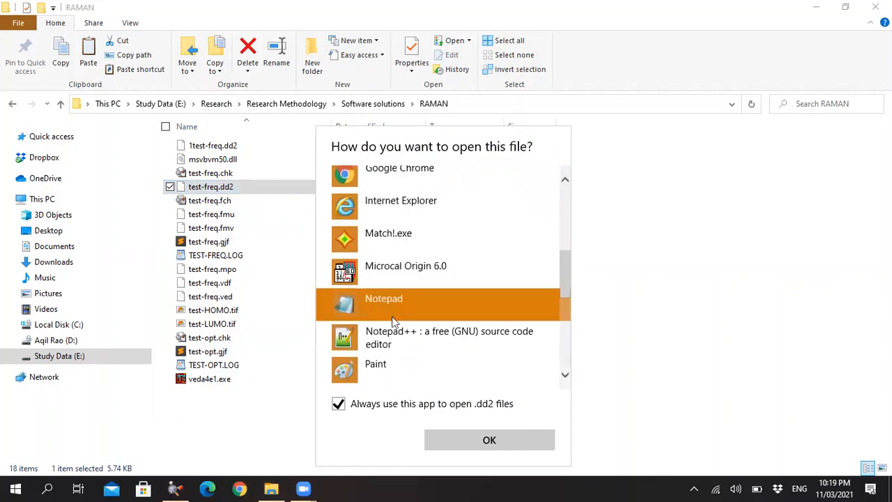
pyautogui.click(454, 446)
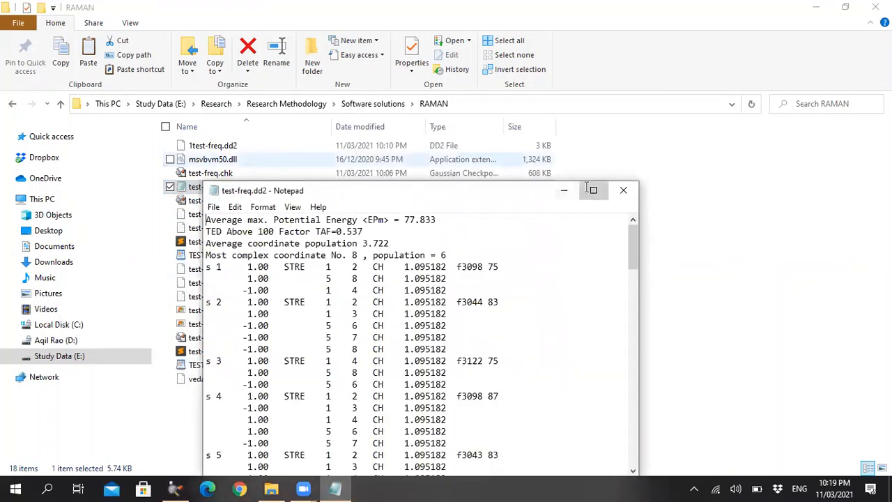
pyautogui.click(594, 190)
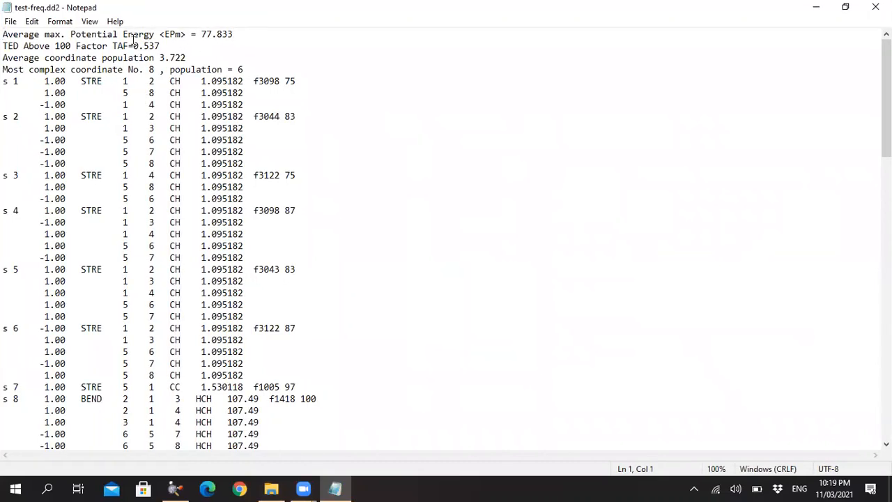
# Examine the average potential energy header and the s 1 and s 2 stretching entries with their bond lengths, frequencies and percentages.
pyautogui.moveTo(240, 32); pyautogui.dragTo(190, 34)
pyautogui.click(137, 54)
pyautogui.moveTo(6, 82); pyautogui.dragTo(22, 82)
pyautogui.moveTo(4, 116); pyautogui.dragTo(24, 121)
pyautogui.click(26, 118)
pyautogui.moveTo(81, 82); pyautogui.dragTo(104, 81)
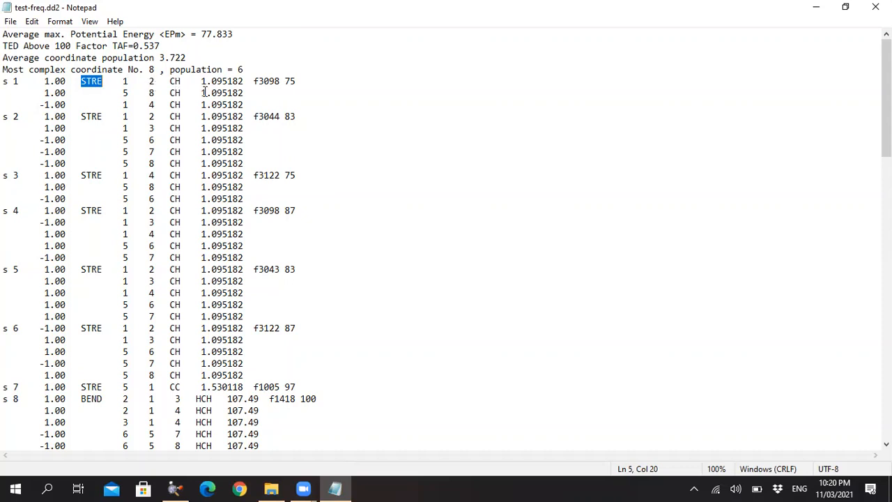
pyautogui.moveTo(201, 81); pyautogui.dragTo(239, 81)
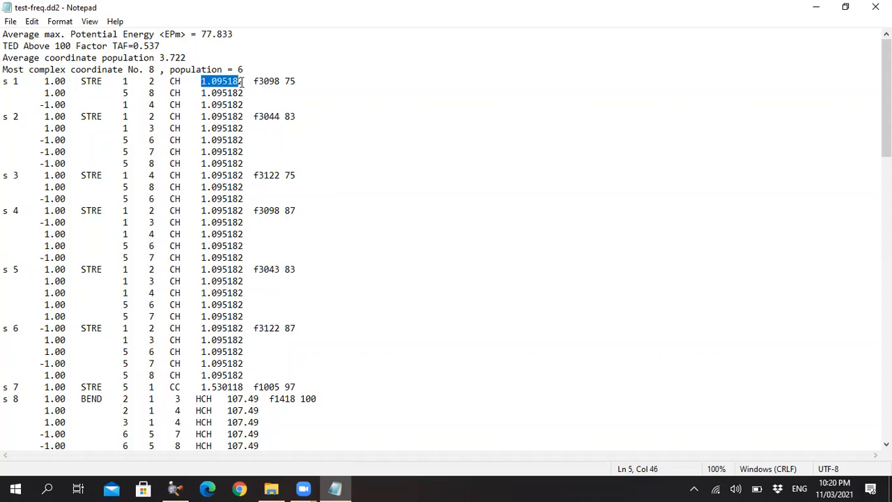
pyautogui.moveTo(255, 81); pyautogui.dragTo(298, 83)
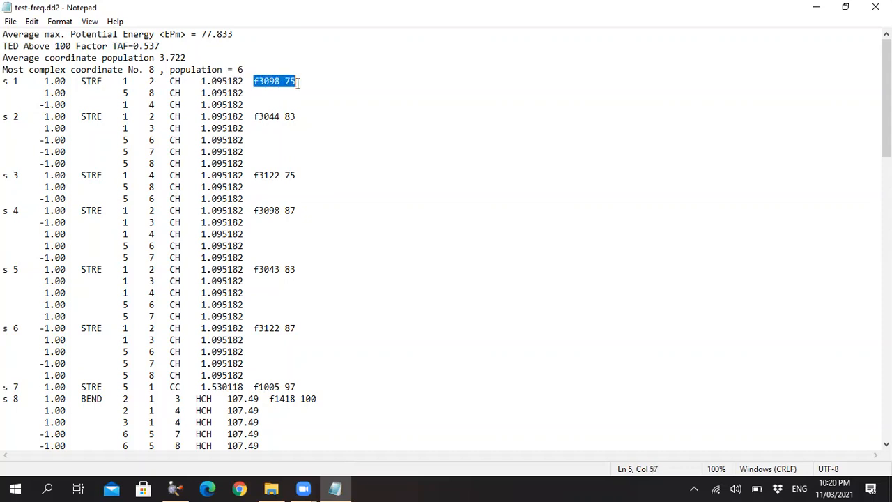
pyautogui.click(268, 84)
pyautogui.moveTo(201, 93); pyautogui.dragTo(244, 95)
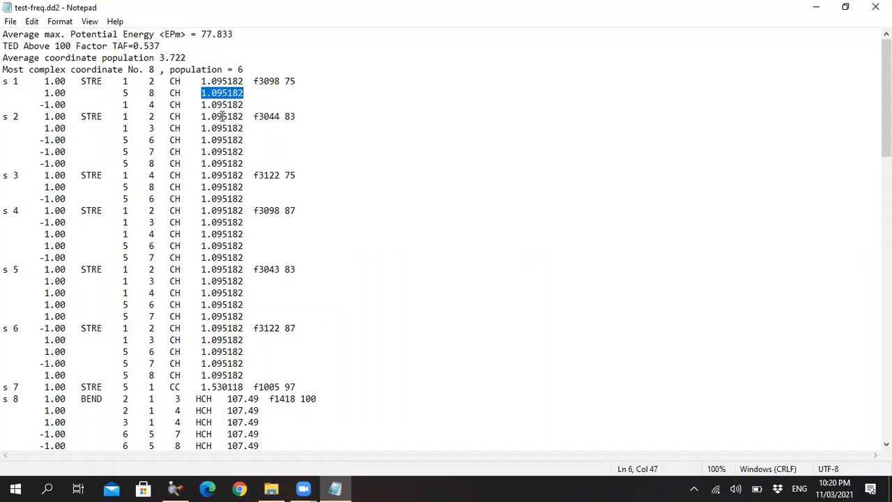
pyautogui.click(223, 116)
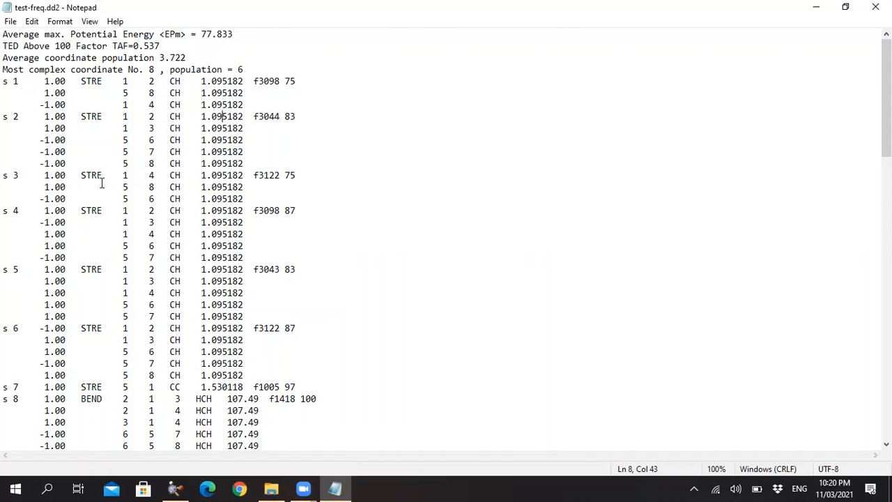
# Examine the s 8 and s 9 HCH bending entries in test-freq.dd2, and minimize the file to return to the RAMAN folder.
pyautogui.scroll(-4, 136, 310)
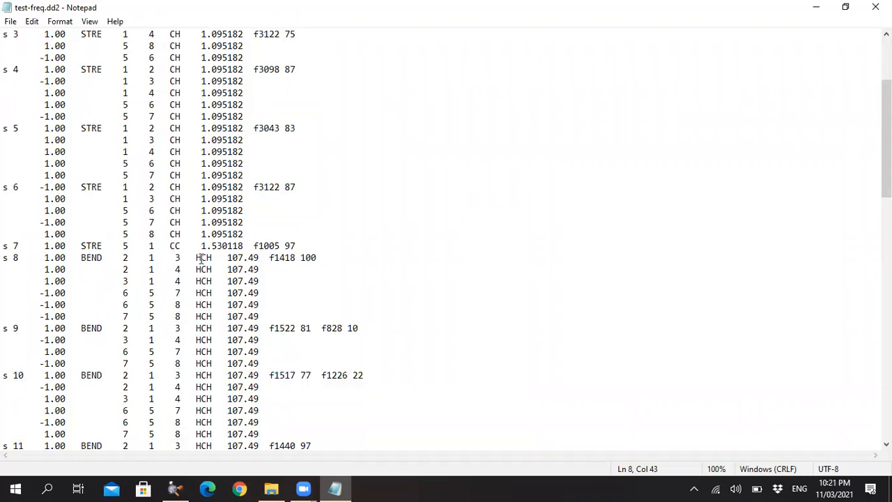
pyautogui.moveTo(228, 258); pyautogui.dragTo(317, 258)
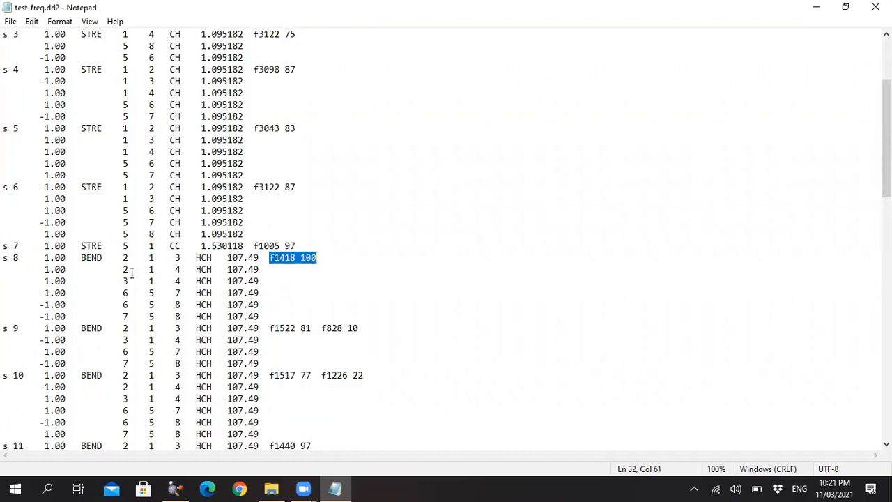
pyautogui.scroll(-2, 144, 270)
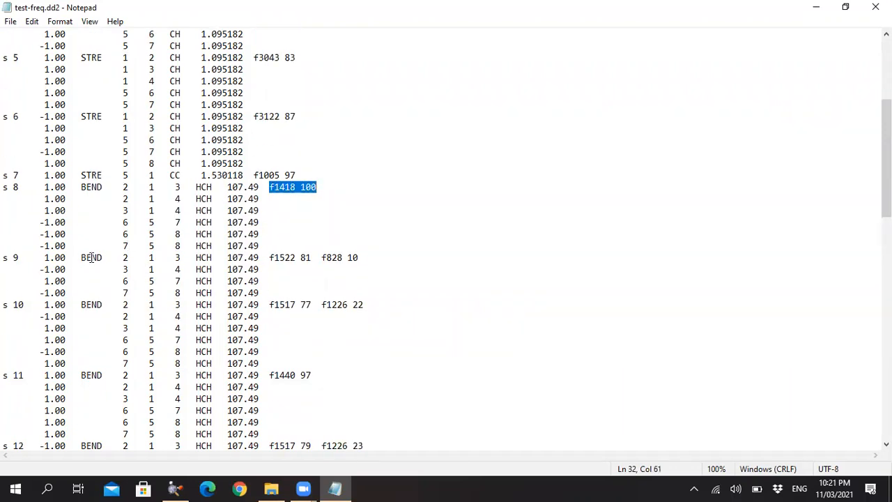
pyautogui.click(91, 257)
pyautogui.doubleClick(90, 257)
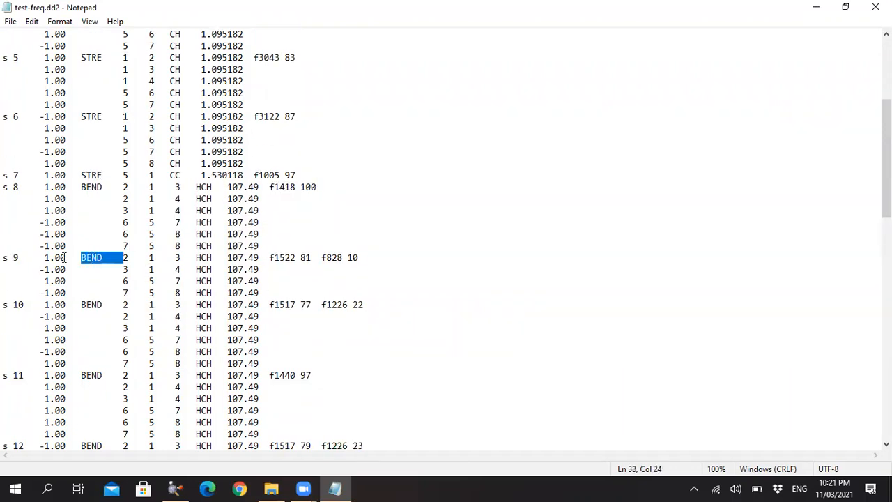
pyautogui.click(202, 257)
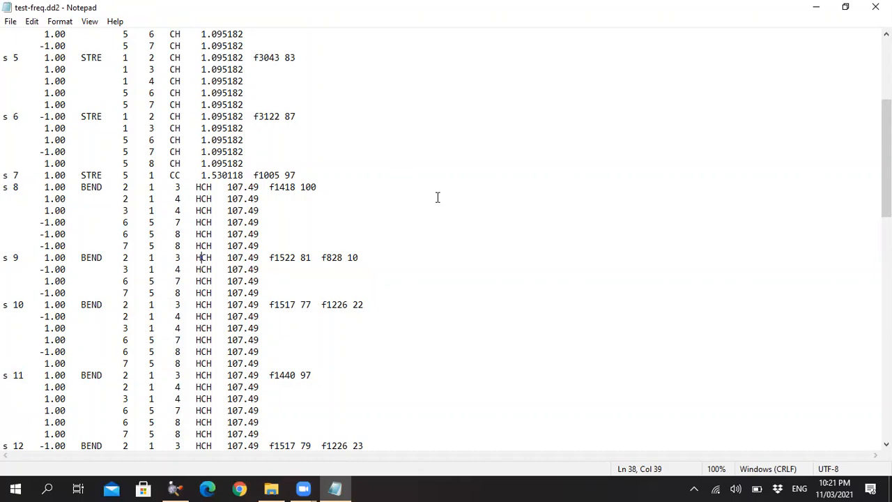
pyautogui.click(845, 7)
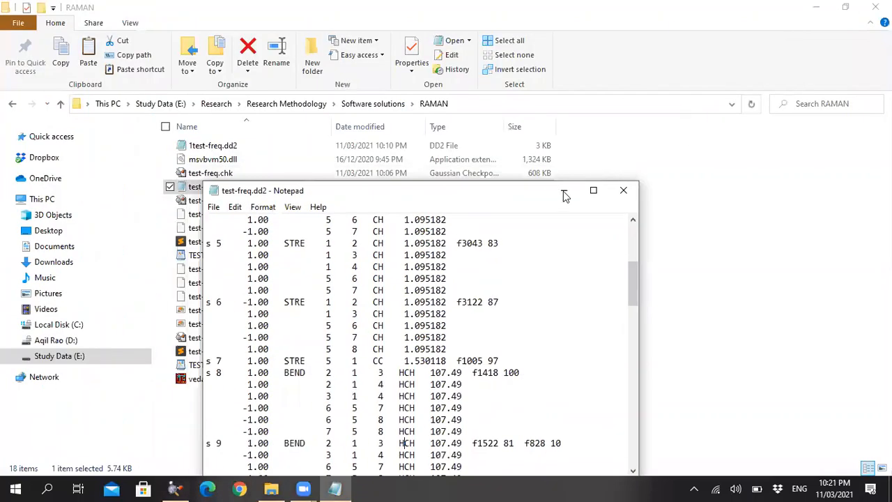
pyautogui.moveTo(513, 191); pyautogui.dragTo(289, 317)
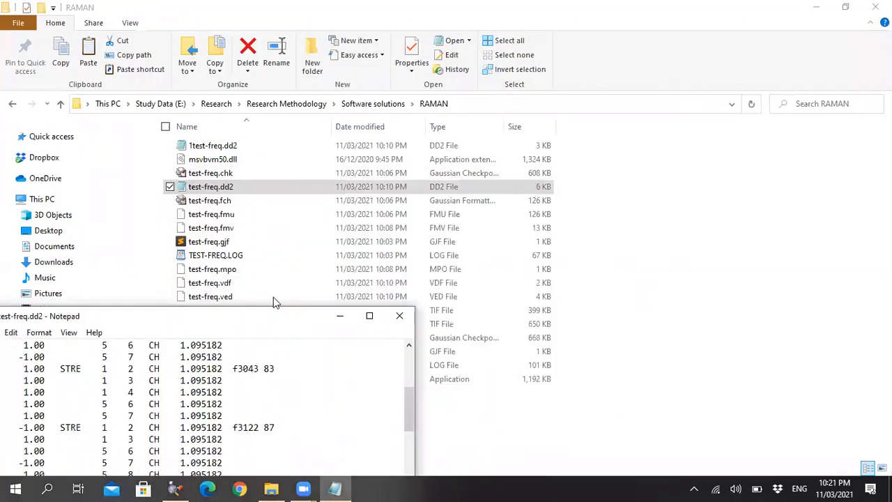
pyautogui.click(338, 317)
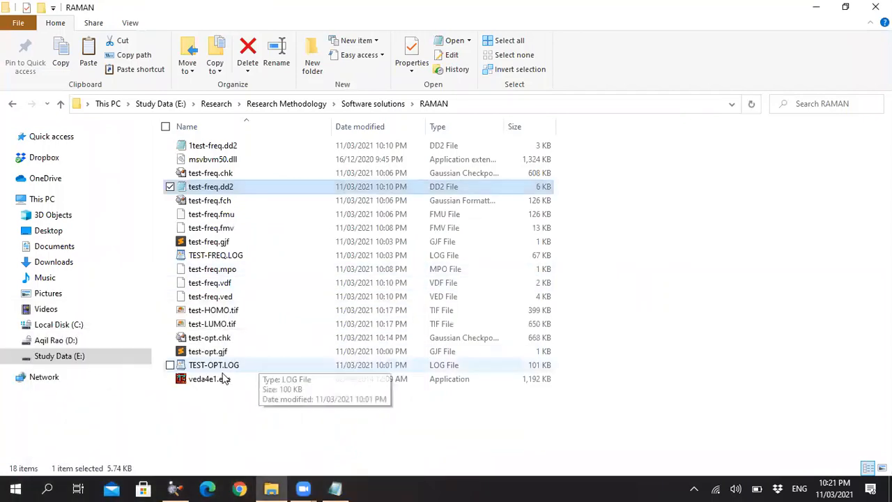
# Launch veda4e1.exe, load test-freq.fmv, and view the ethane structure rotated so both carbon atoms show.
pyautogui.doubleClick(219, 377)
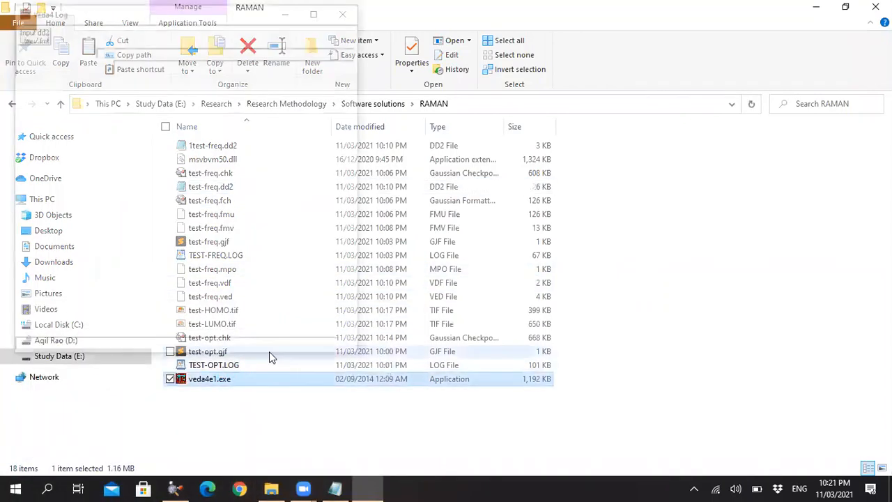
pyautogui.doubleClick(132, 352)
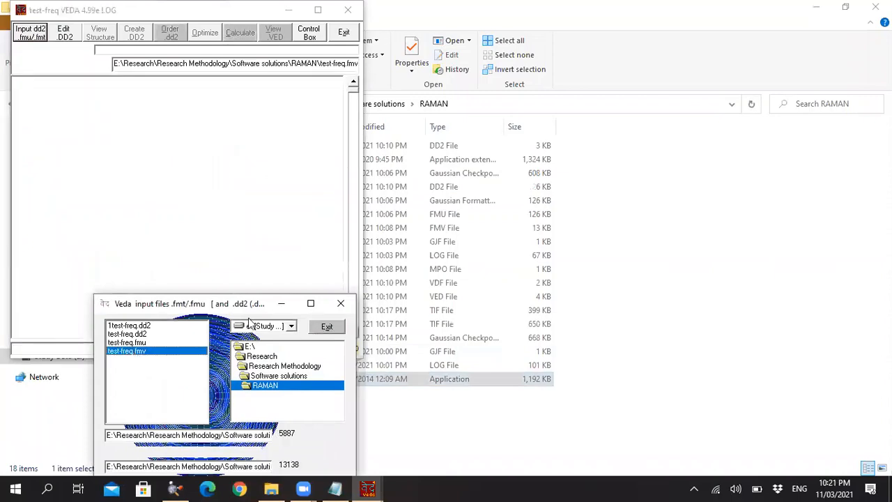
pyautogui.click(101, 37)
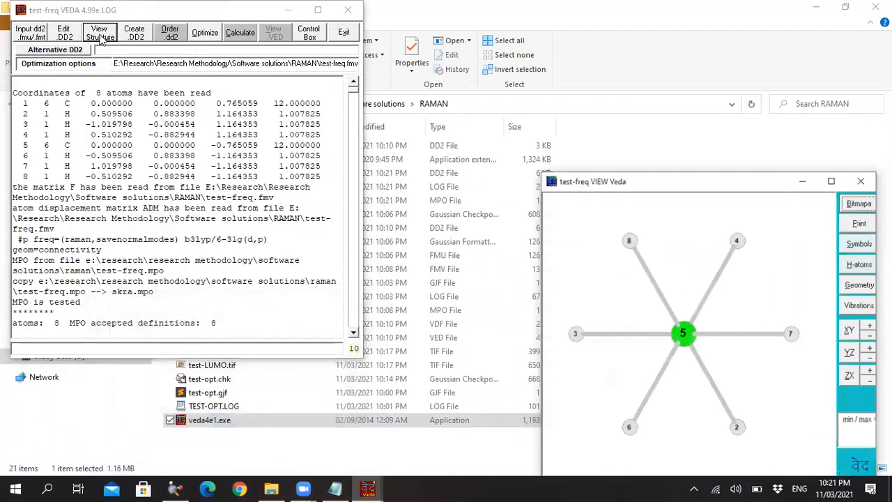
pyautogui.moveTo(691, 261); pyautogui.dragTo(685, 279)
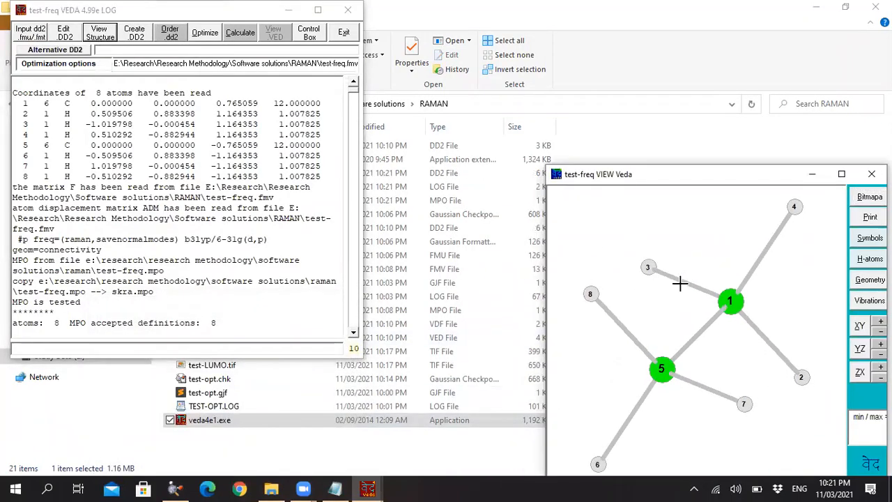
pyautogui.click(870, 259)
# Show the vibrations list in a wider window and animate the 3121.92, 313.56 and 3042.58 modes on the structure.
pyautogui.click(864, 300)
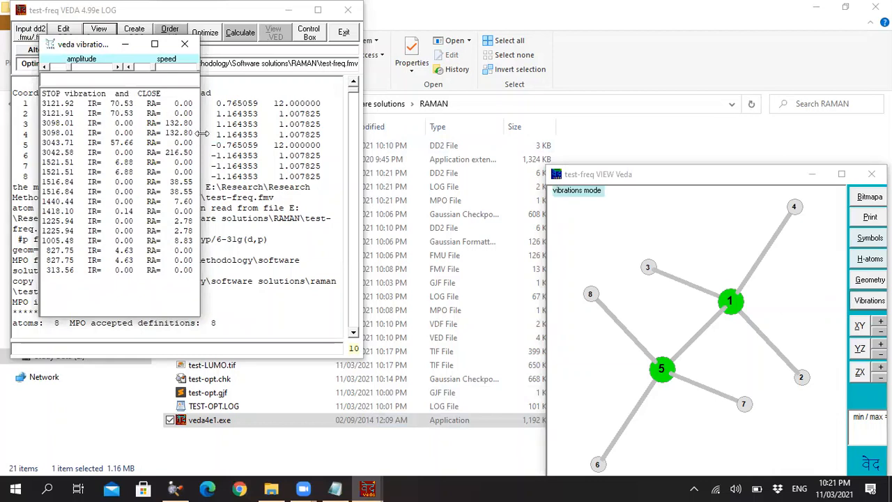
pyautogui.moveTo(201, 135); pyautogui.dragTo(244, 135)
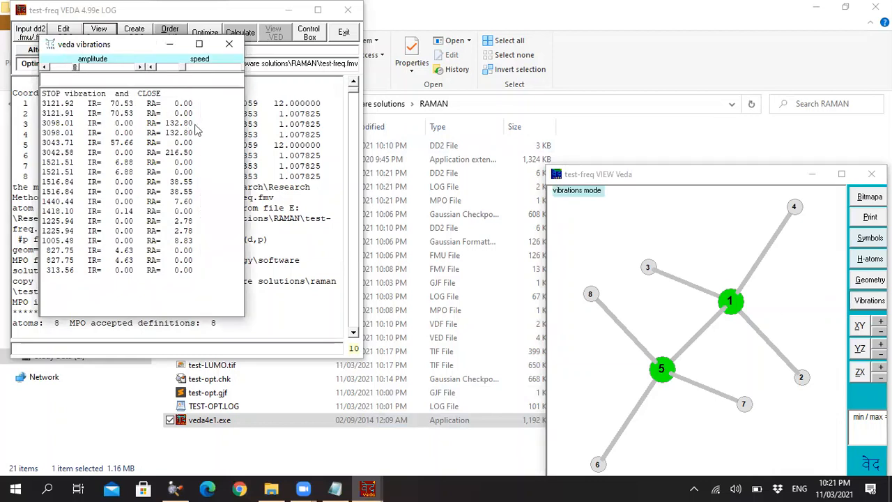
pyautogui.click(64, 104)
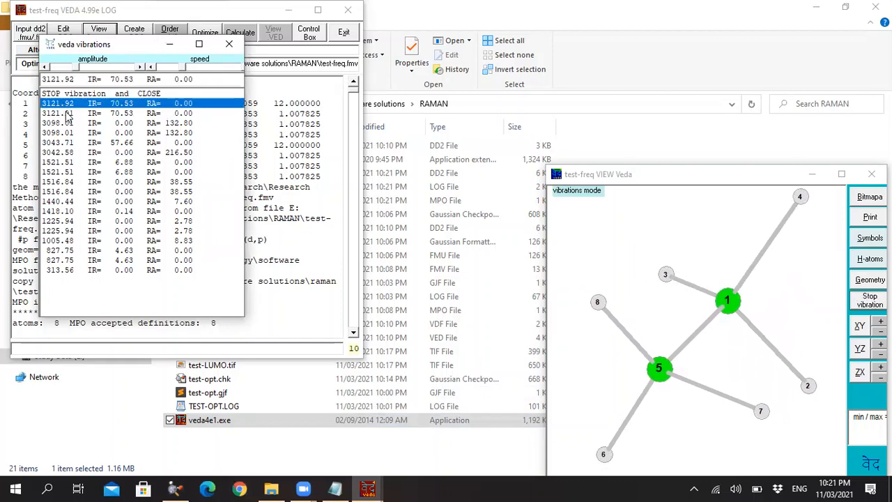
pyautogui.click(60, 270)
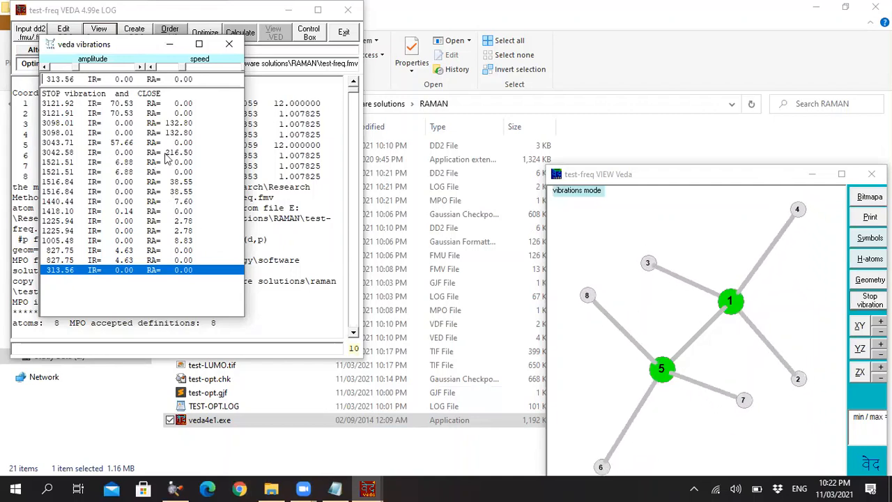
pyautogui.click(59, 153)
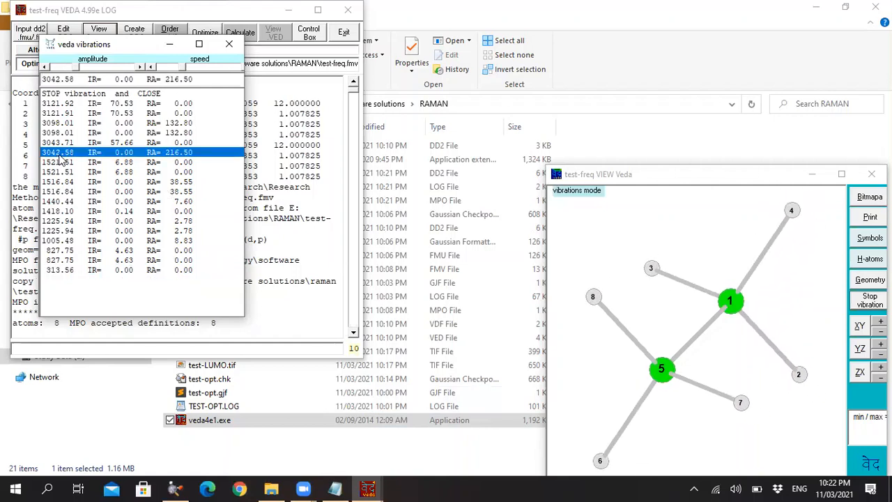
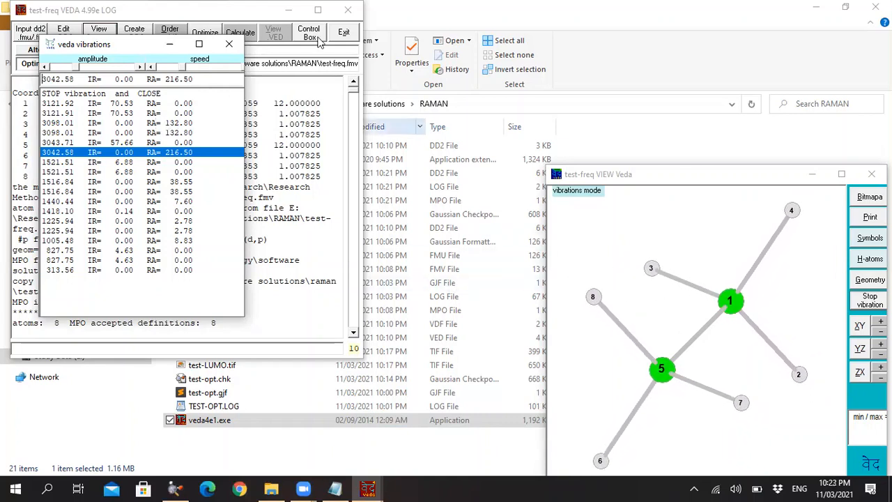
# Minimize the vibrations list and the VEDA log, and place test-freq.dd2 beside the animated ethane structure.
pyautogui.moveTo(127, 50); pyautogui.dragTo(288, 174)
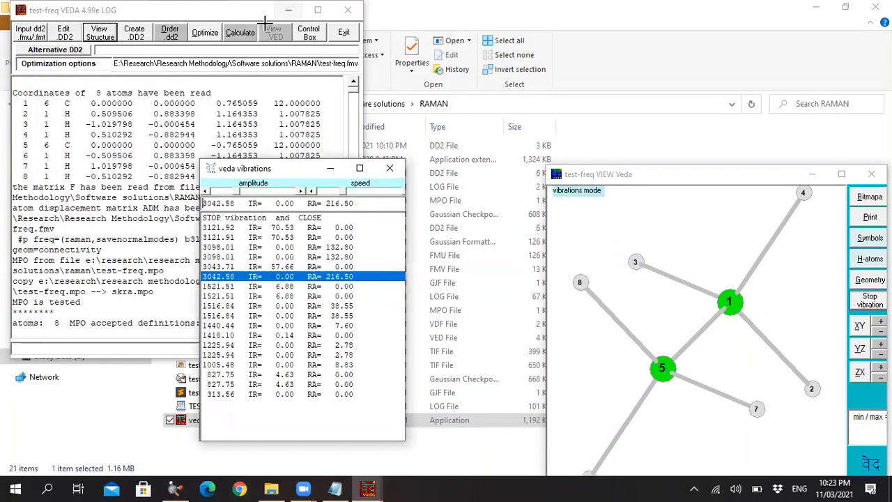
pyautogui.click(288, 10)
pyautogui.click(332, 169)
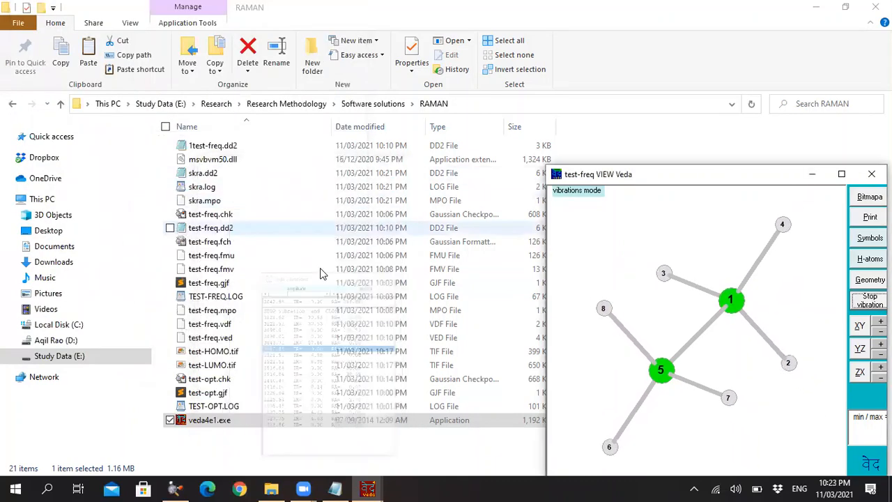
pyautogui.click(334, 490)
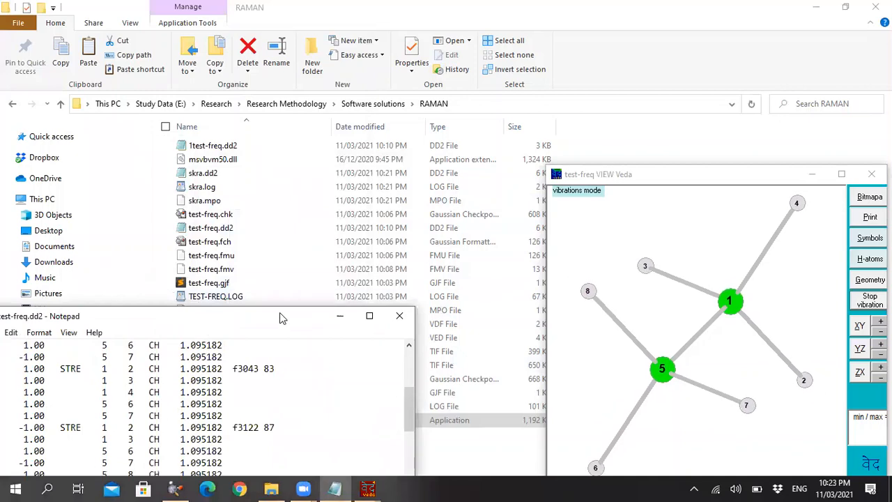
pyautogui.moveTo(279, 318); pyautogui.dragTo(336, 94)
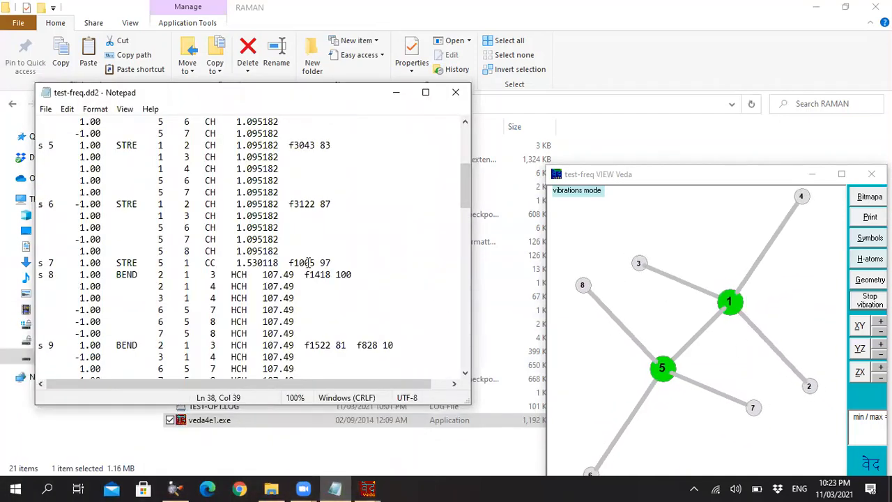
# Examine the bending, torsion and out-of-plane entries through s 18 in test-freq.dd2, including the STRE and BEND mode summary.
pyautogui.scroll(-4, 323, 267)
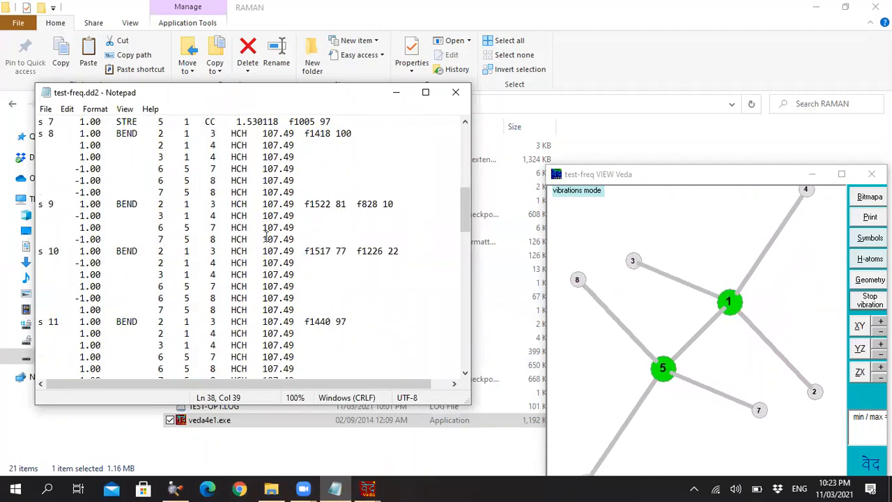
pyautogui.scroll(-5, 122, 202)
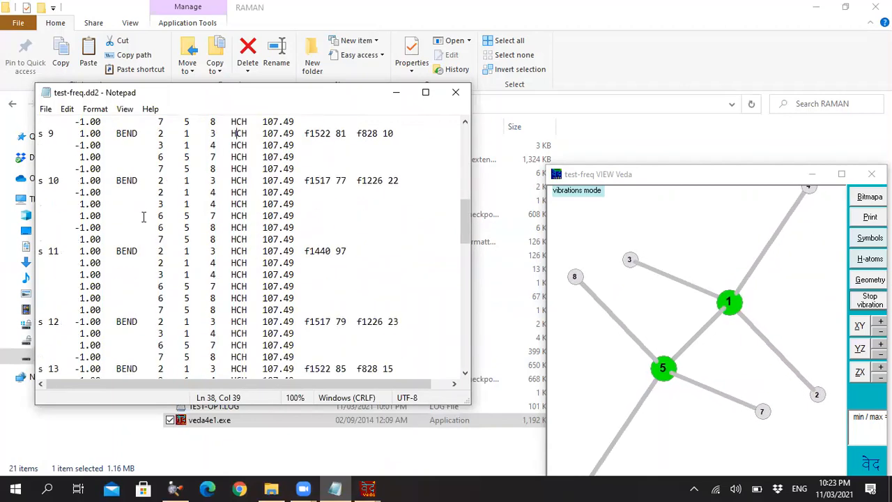
pyautogui.scroll(-4, 141, 253)
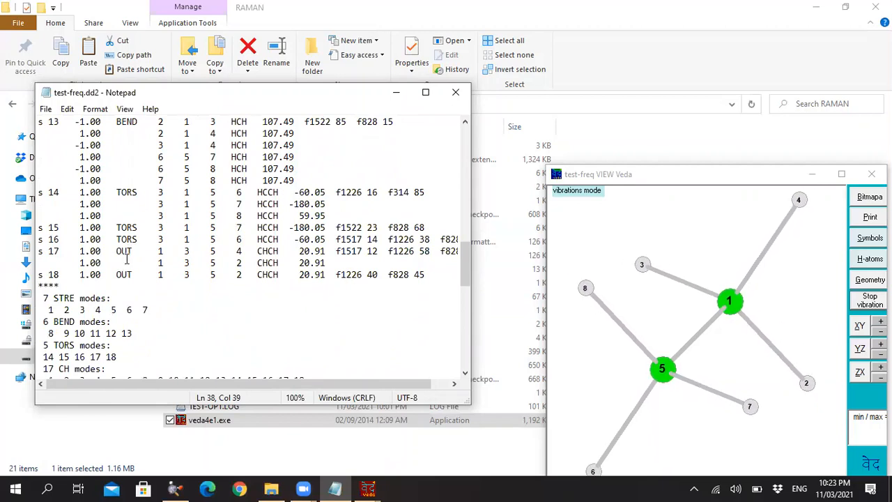
pyautogui.scroll(-1, 123, 301)
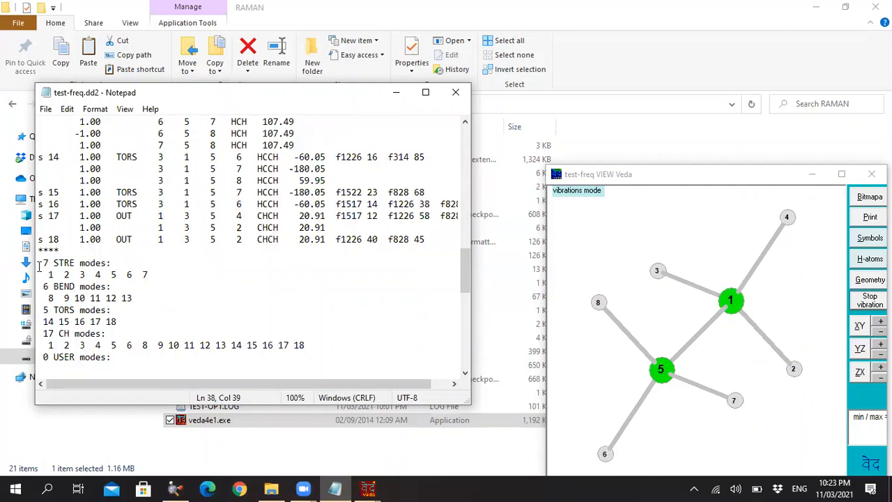
pyautogui.moveTo(39, 268); pyautogui.dragTo(111, 265)
pyautogui.click(80, 286)
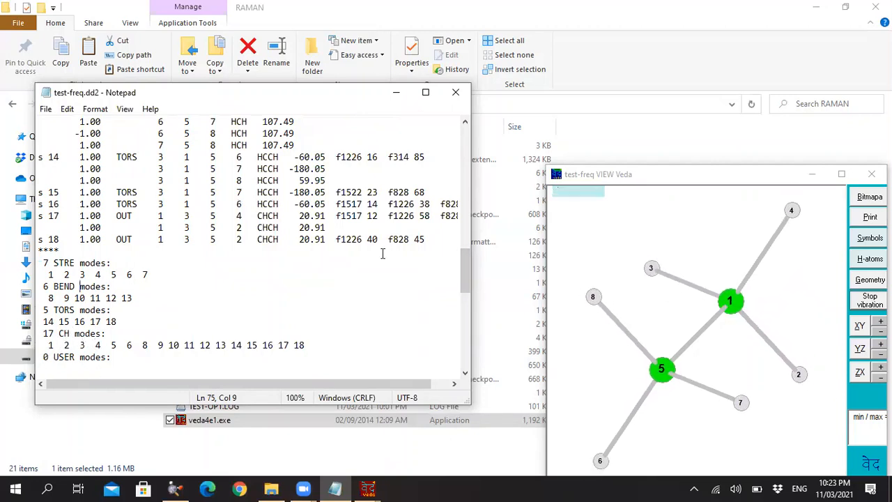
# Review the alternative coordinates list through the end of test-freq.dd2, and return to the mode summary.
pyautogui.scroll(-4, 313, 275)
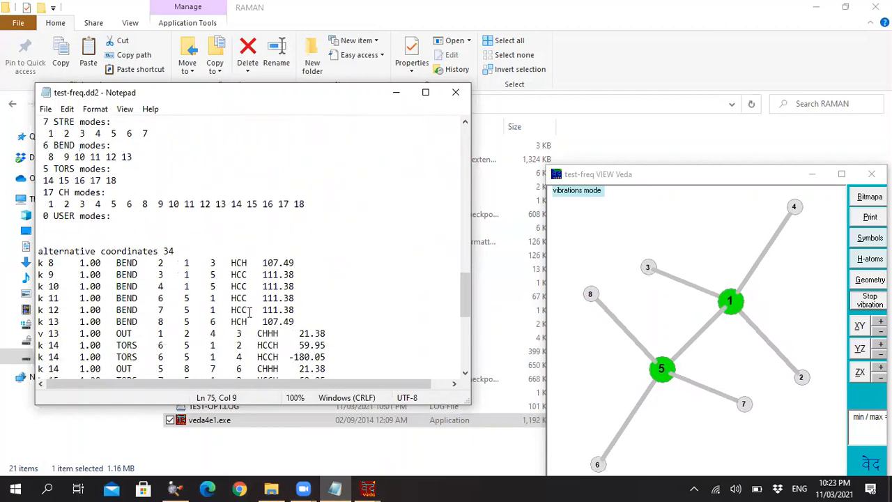
pyautogui.scroll(-3, 159, 279)
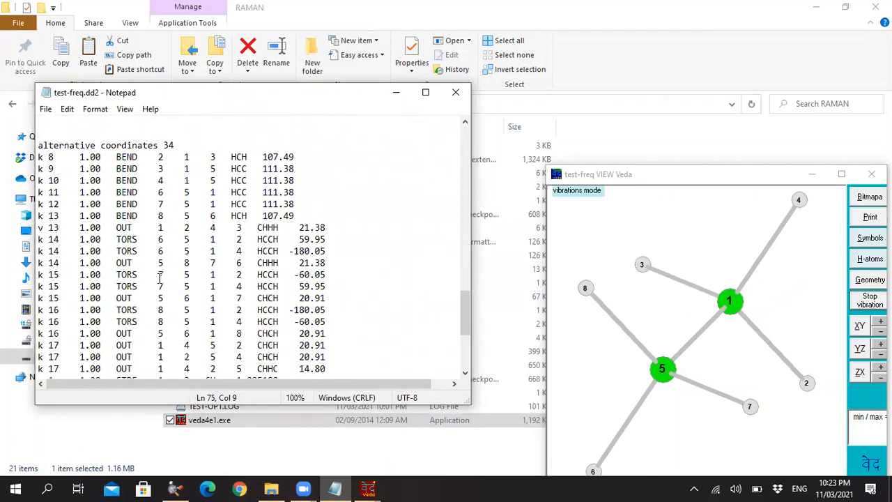
pyautogui.scroll(-5, 159, 279)
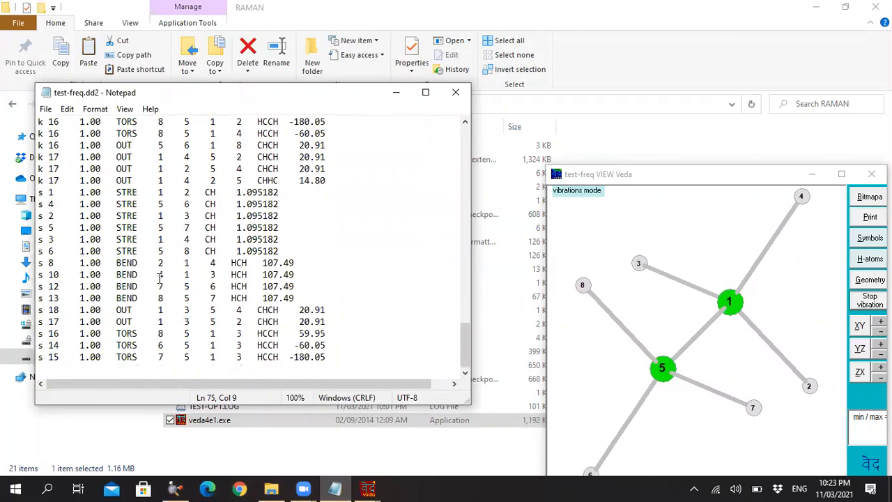
pyautogui.scroll(9, 161, 274)
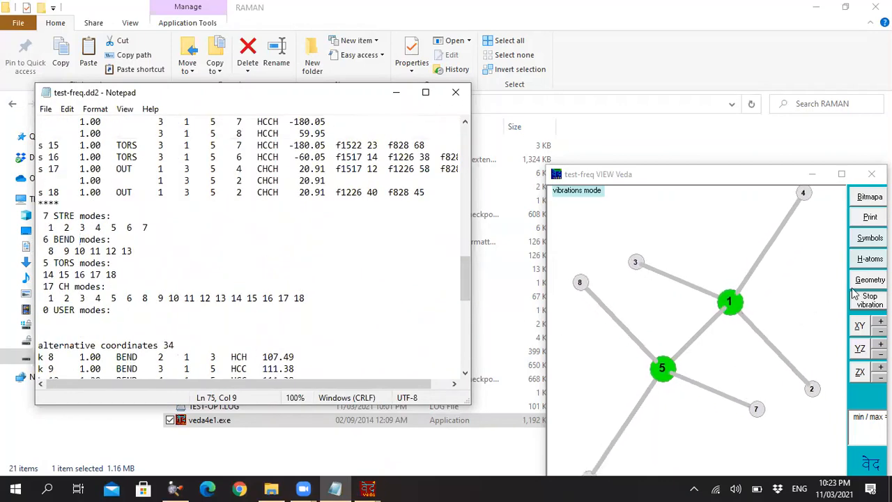
# Stop the vibration animation on the ethane structure and close test-freq.dd2.
pyautogui.click(869, 301)
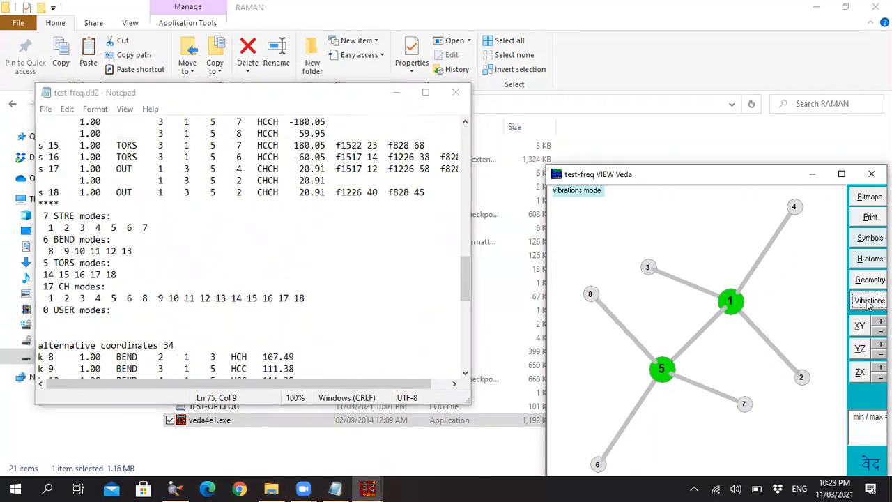
pyautogui.click(456, 92)
# Bring back the VEDA log window and exit VEDA, erasing the skra scratch files.
pyautogui.click(336, 488)
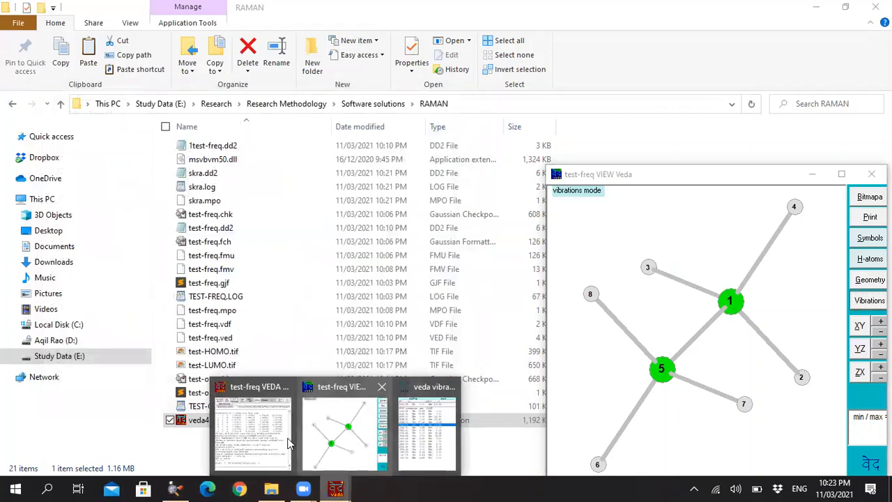
pyautogui.click(286, 443)
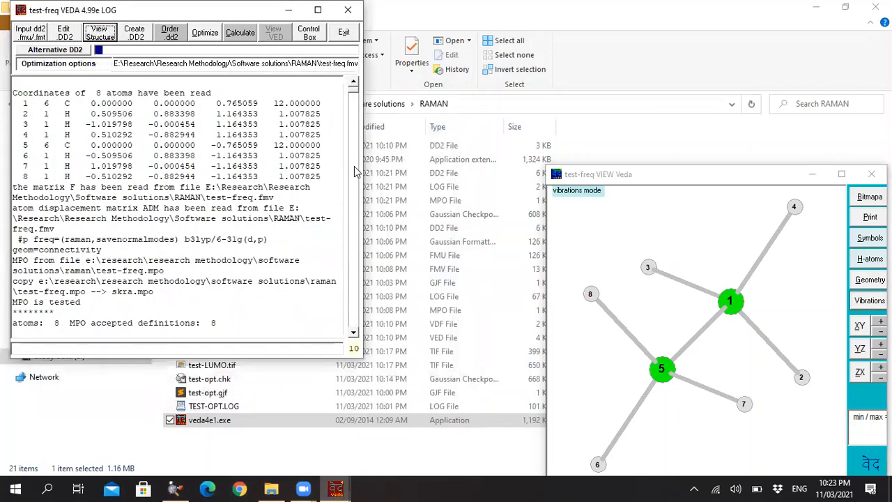
pyautogui.click(344, 34)
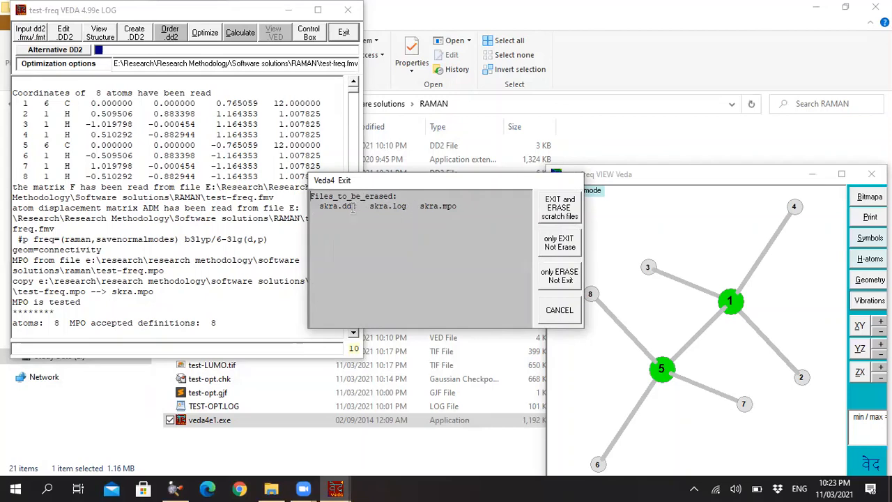
pyautogui.click(559, 201)
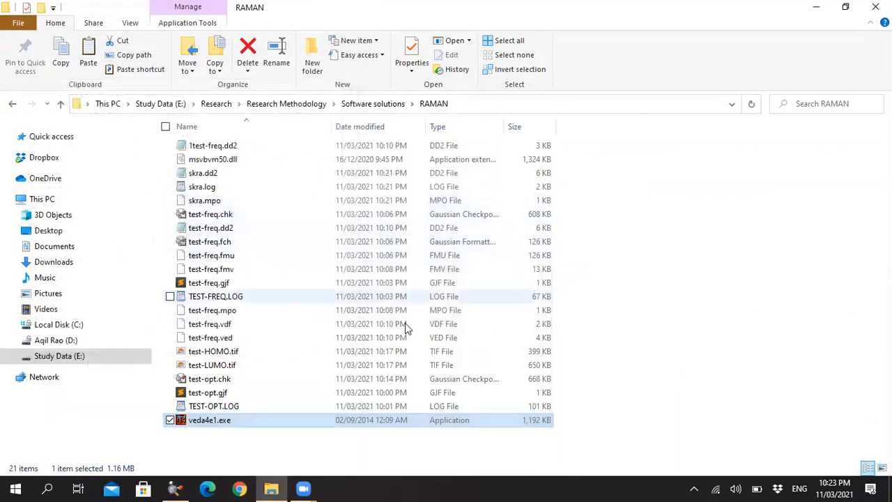